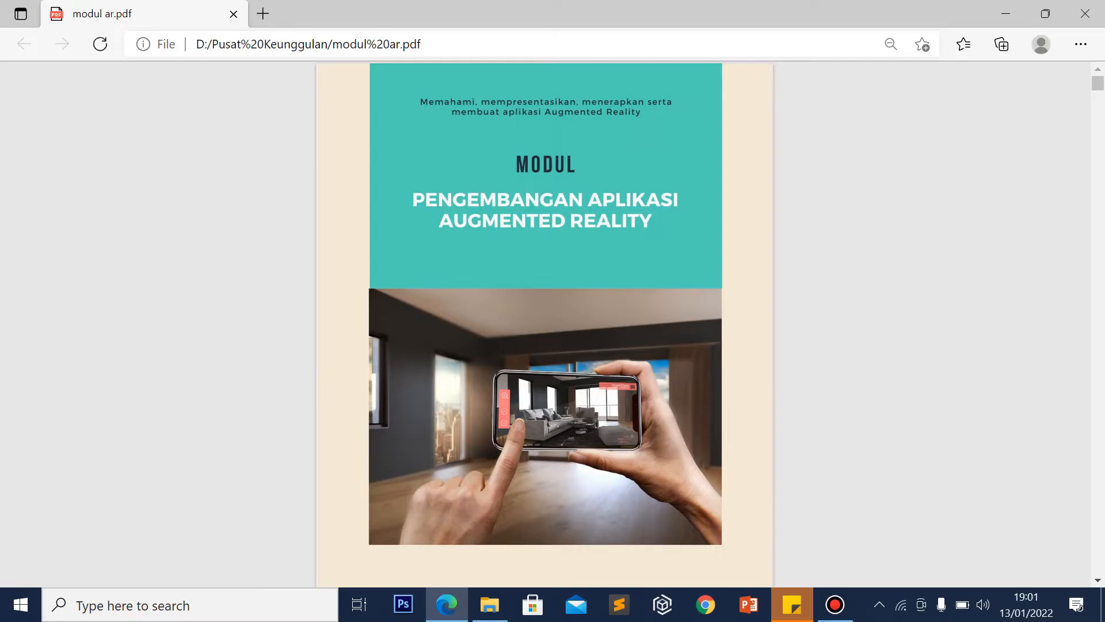
Scroll down in 'modul ar.pdf' from the 'Modul Pengembangan Aplikasi Augmented Reality' cover page
scroll(1101, 311, "down", 15)
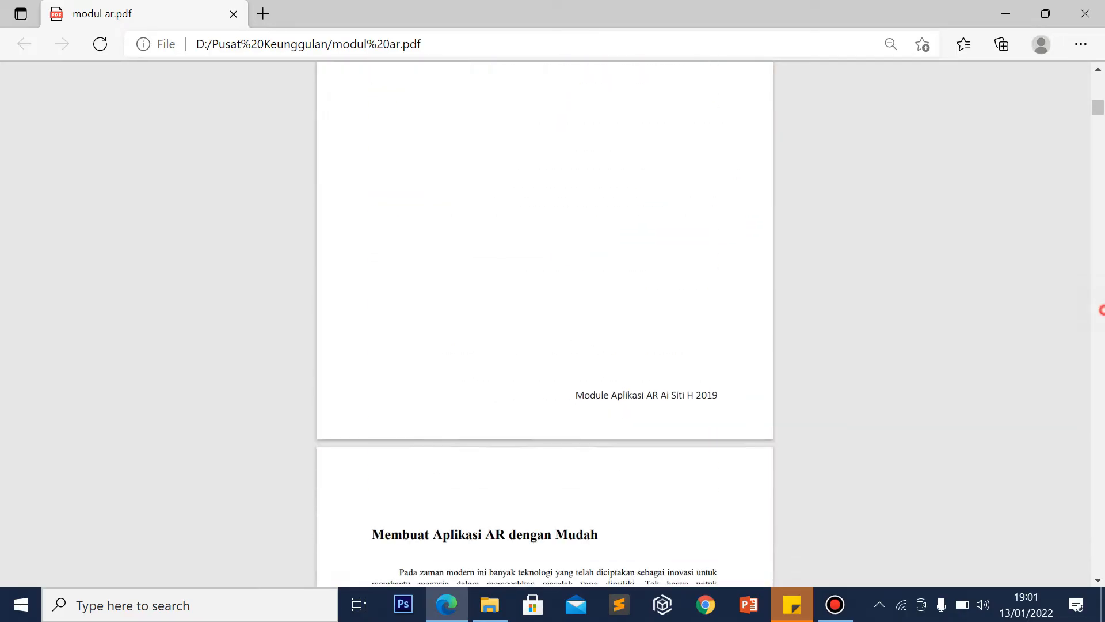
Scroll the PDF to the 'Membuat Aplikasi AR dengan Mudah' heading and 'Aplikasi Unity' section
scroll(1102, 311, "down", 8)
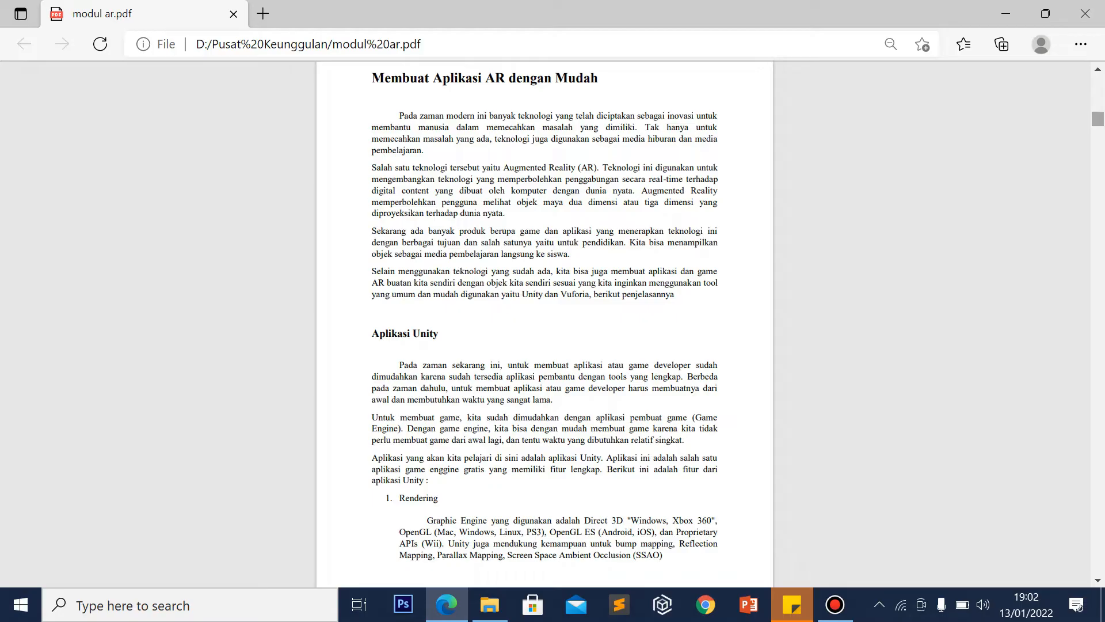
Scroll through the Unity features list (Scripting, Asset Tracking, Platform, Assets Store), then back up slightly
scroll(544, 323, "down", 1)
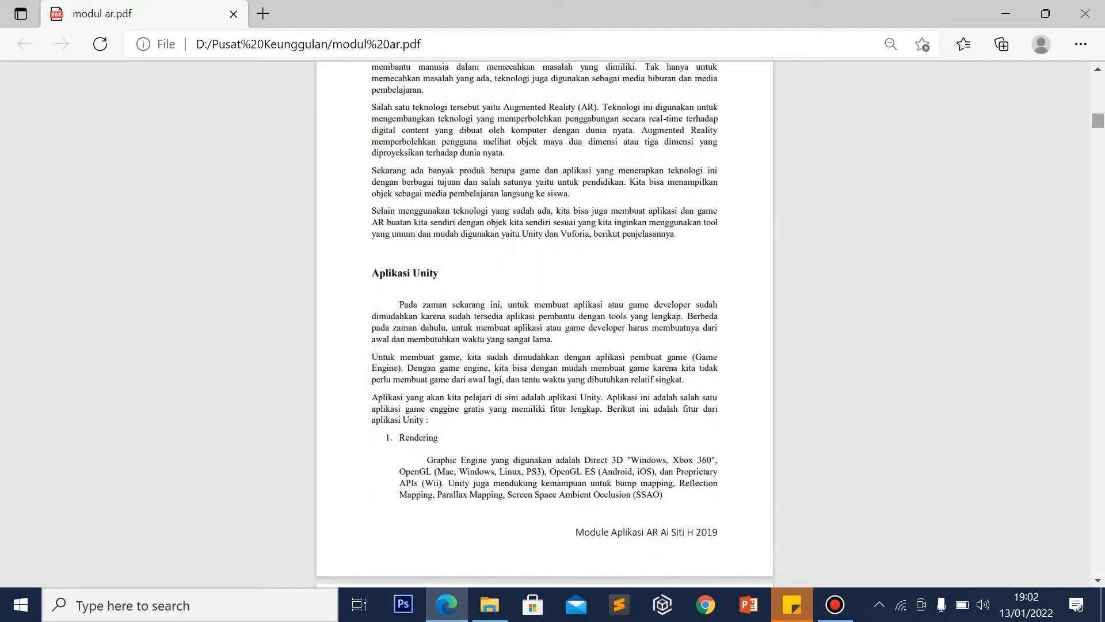
scroll(544, 323, "down", 1)
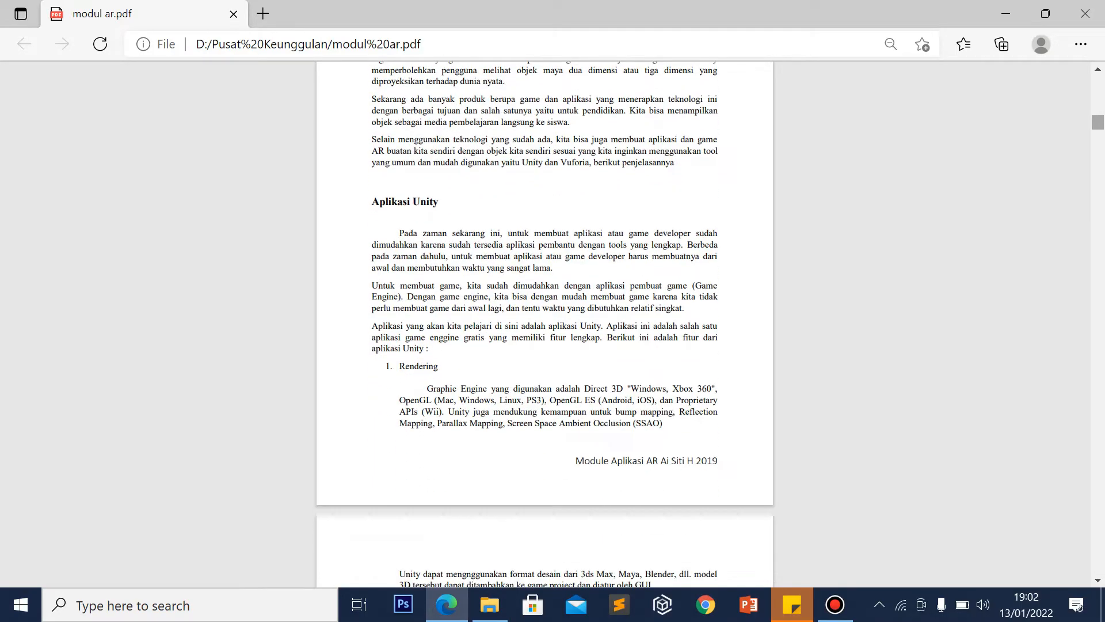
scroll(544, 323, "down", 1)
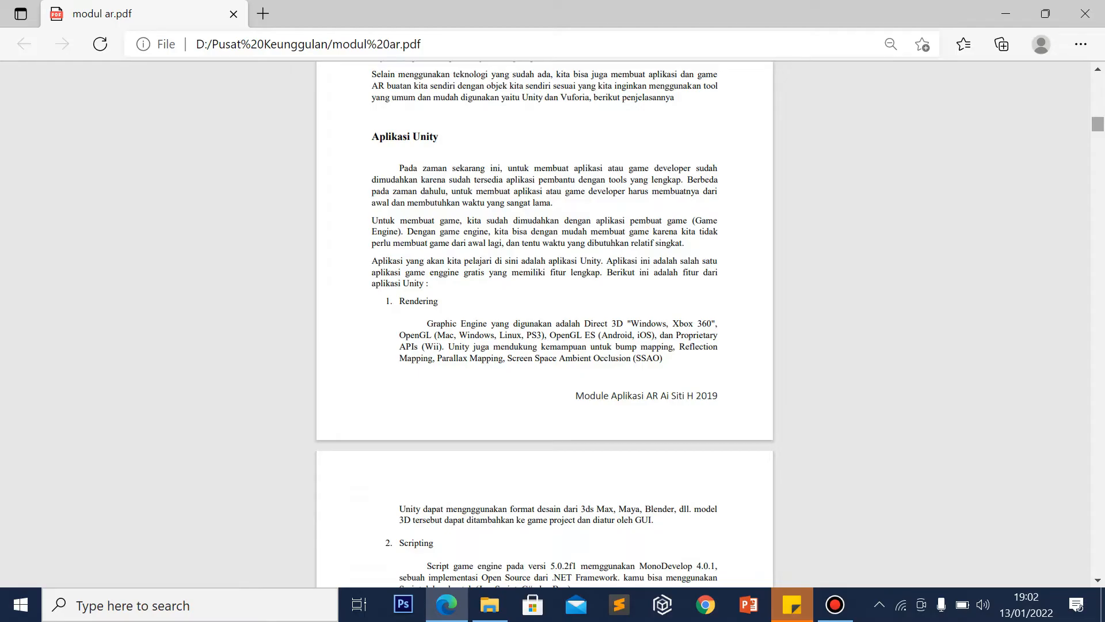
scroll(544, 322, "down", 2)
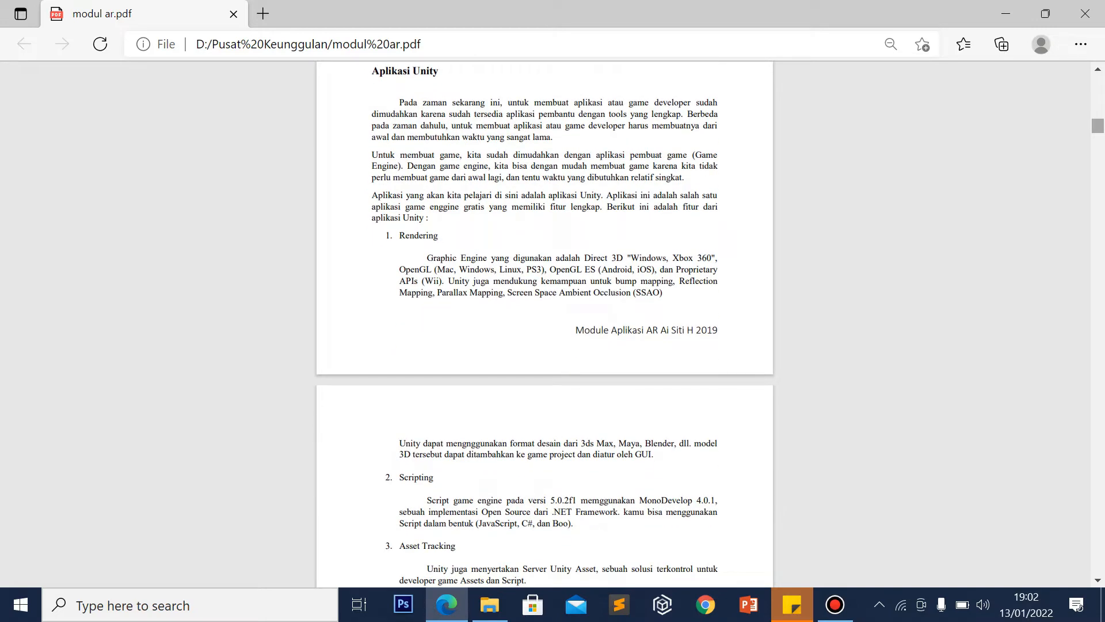
scroll(544, 322, "down", 2)
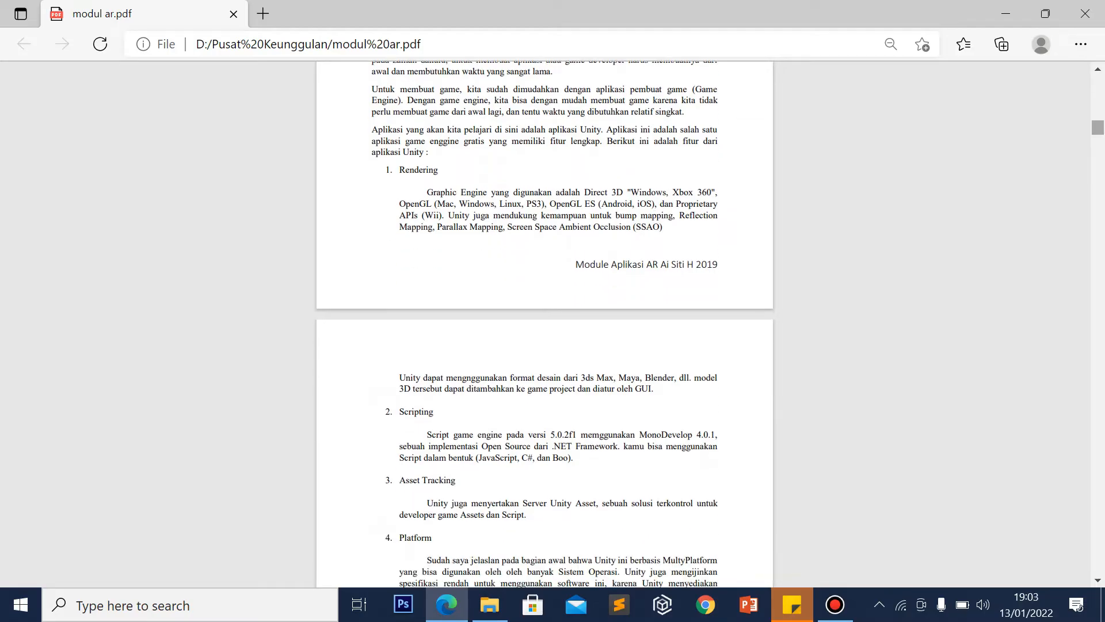
scroll(544, 321, "down", 2)
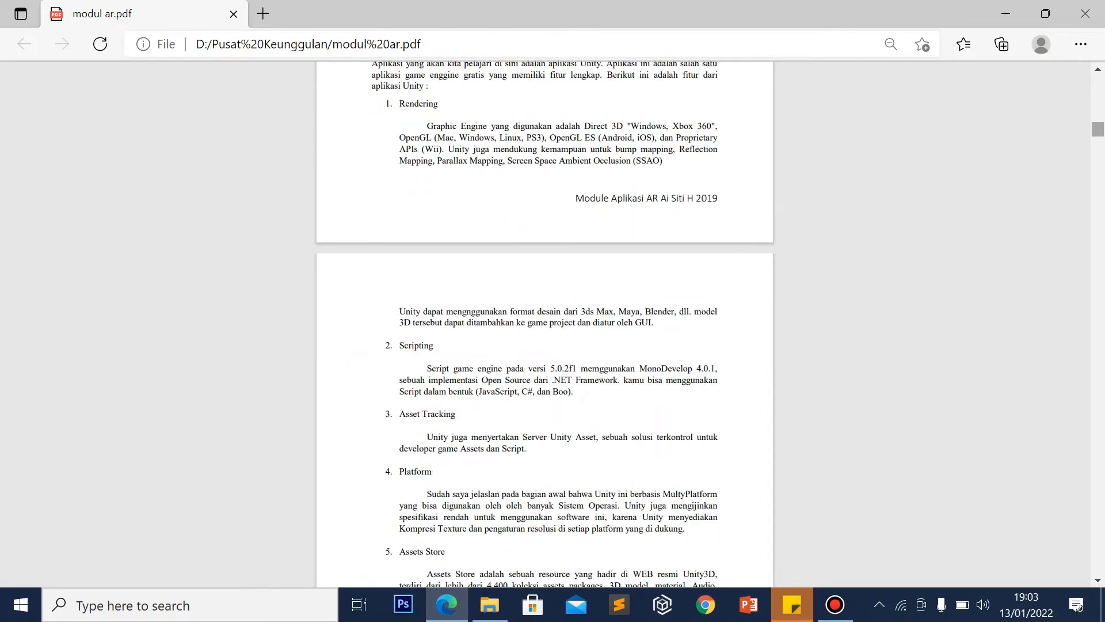
scroll(544, 321, "down", 2)
scroll(545, 321, "down", 2)
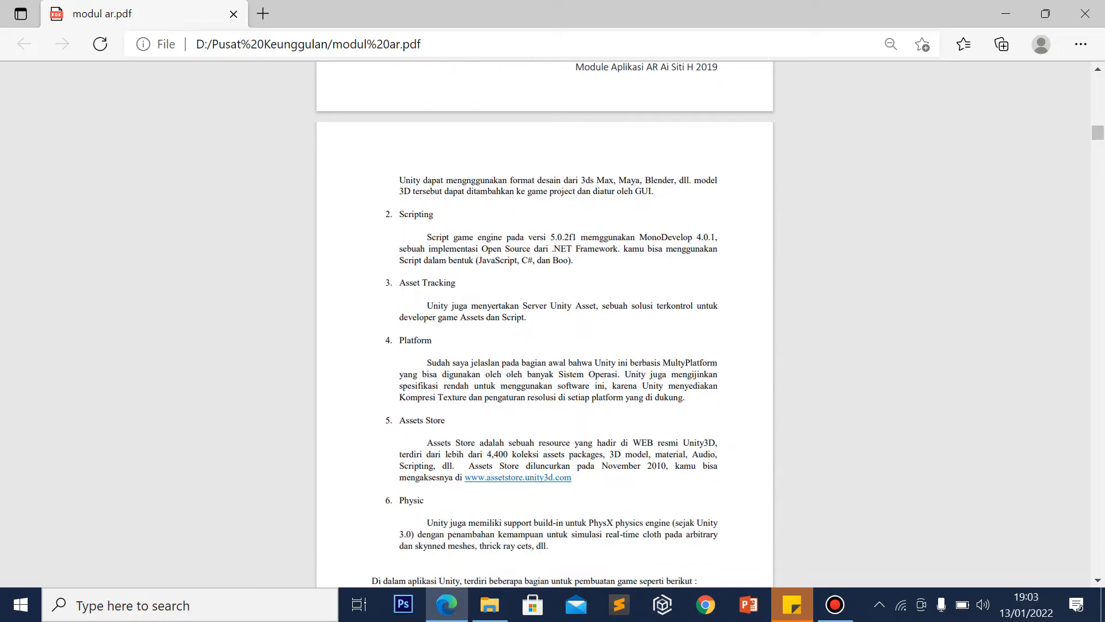
scroll(544, 321, "down", 2)
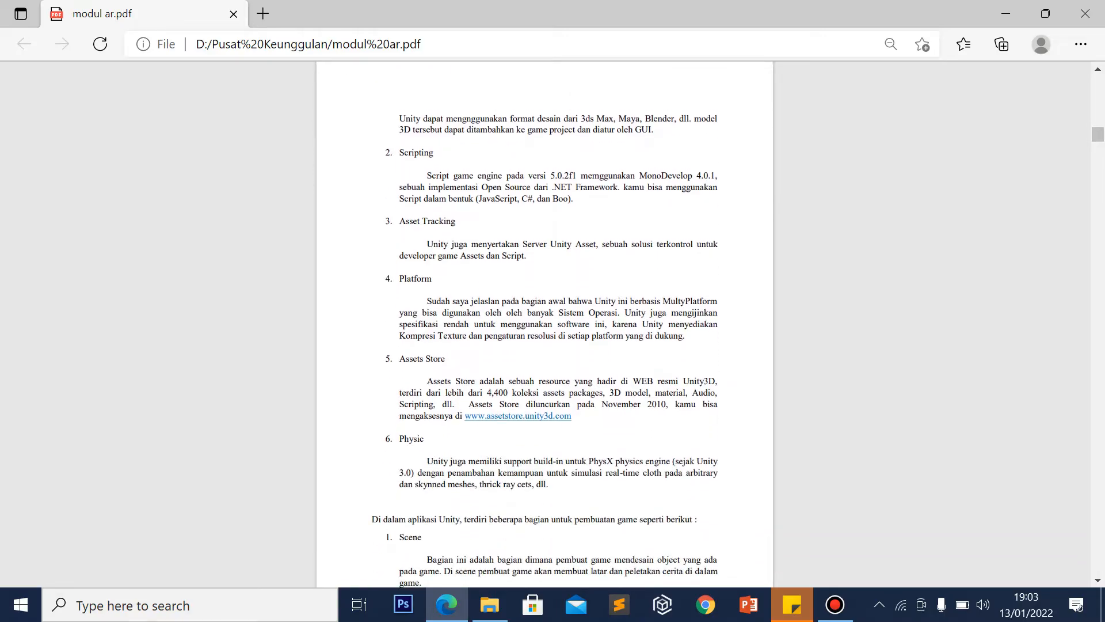
scroll(544, 322, "up", 2)
scroll(545, 321, "up", 2)
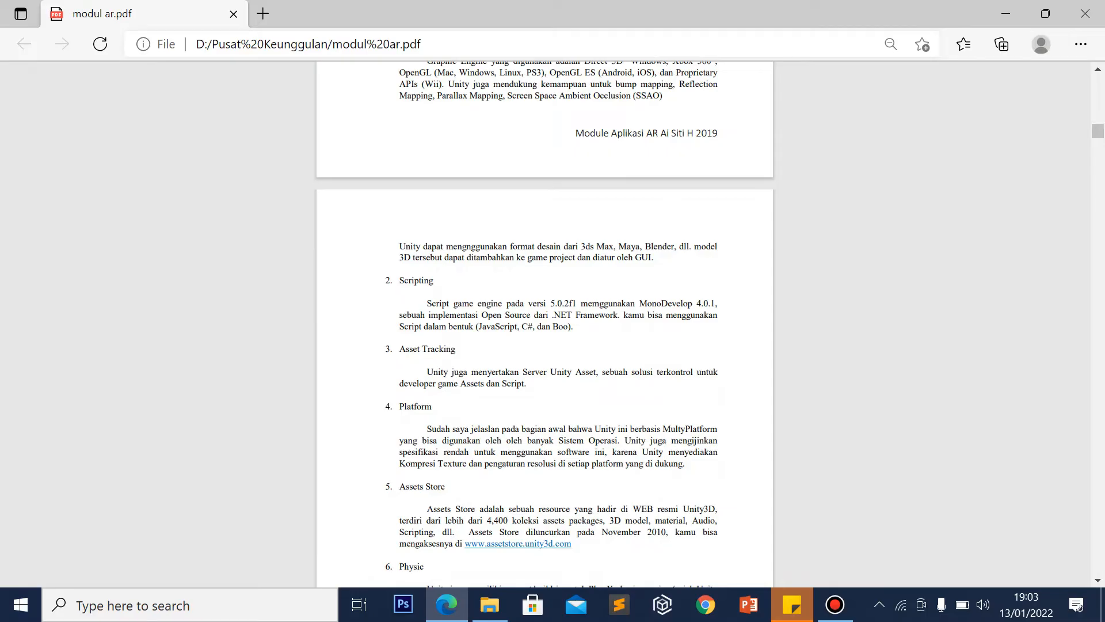
left_click(835, 604)
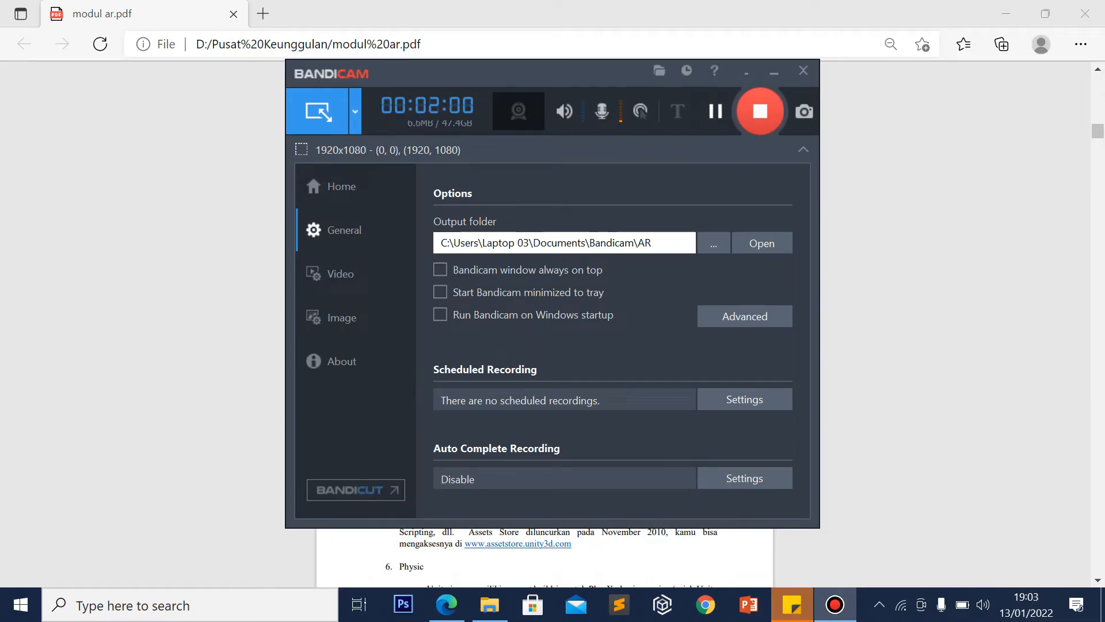
left_click(774, 72)
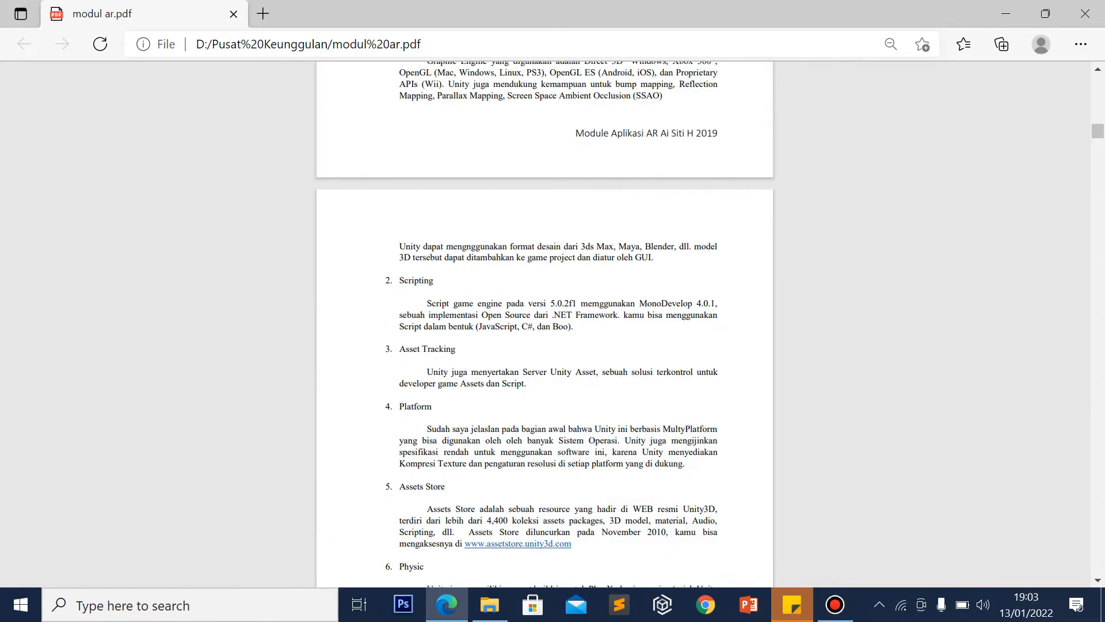
scroll(545, 322, "down", 2)
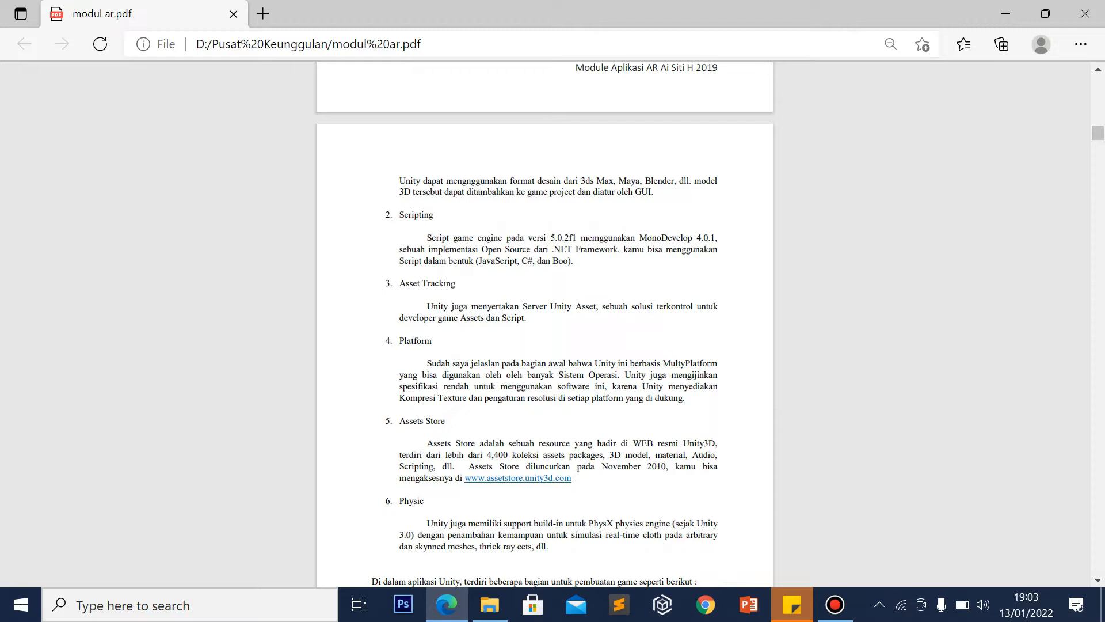
scroll(545, 322, "up", 1)
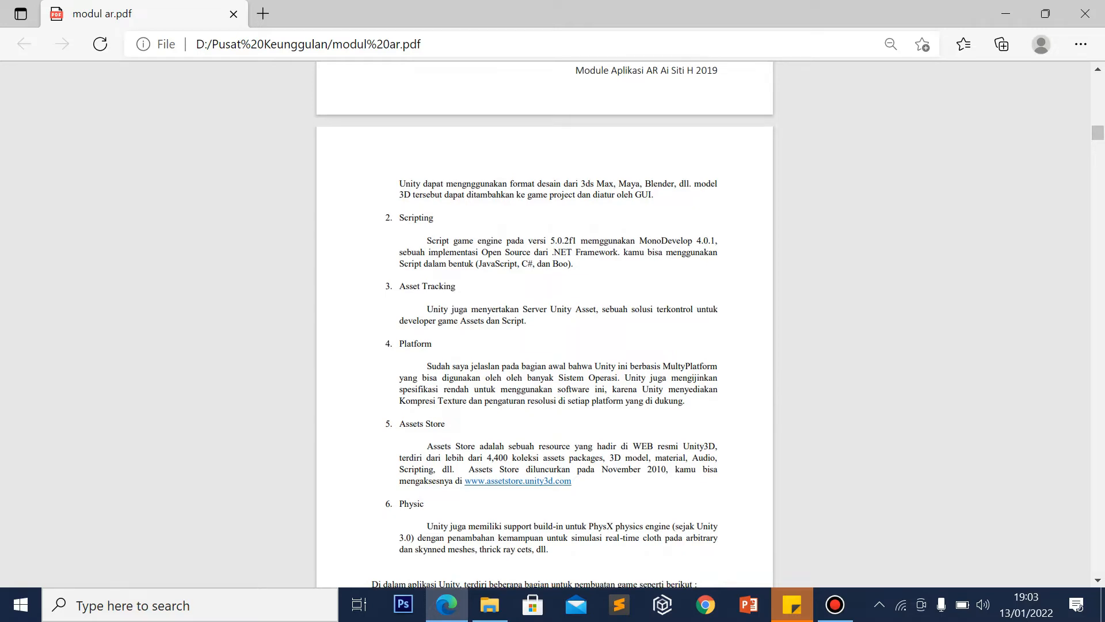
scroll(545, 322, "up", 3)
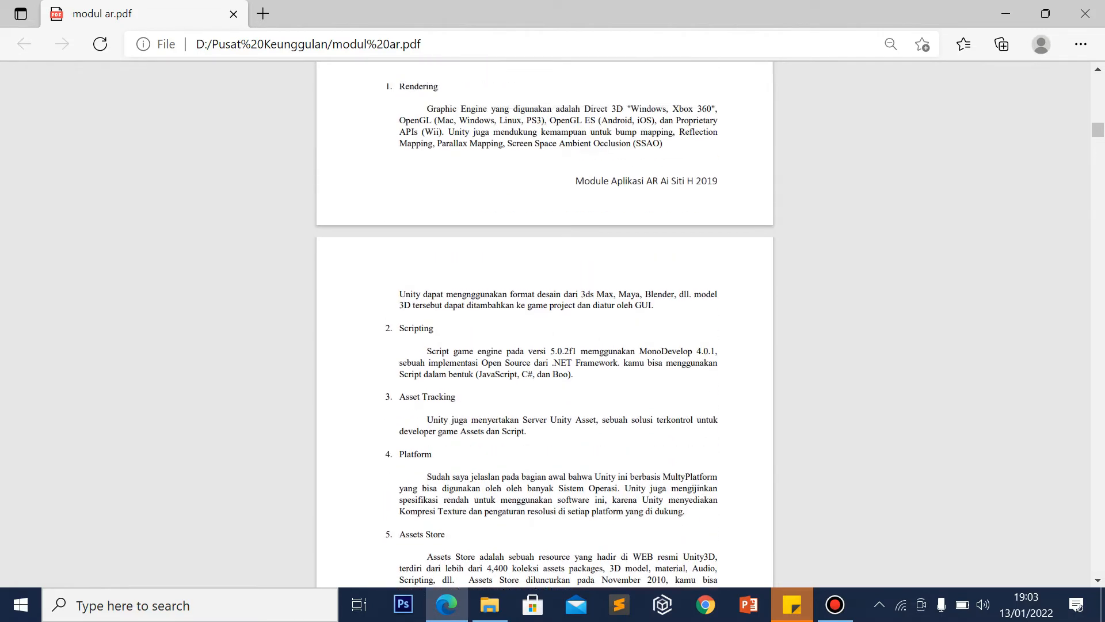
scroll(544, 322, "down", 1)
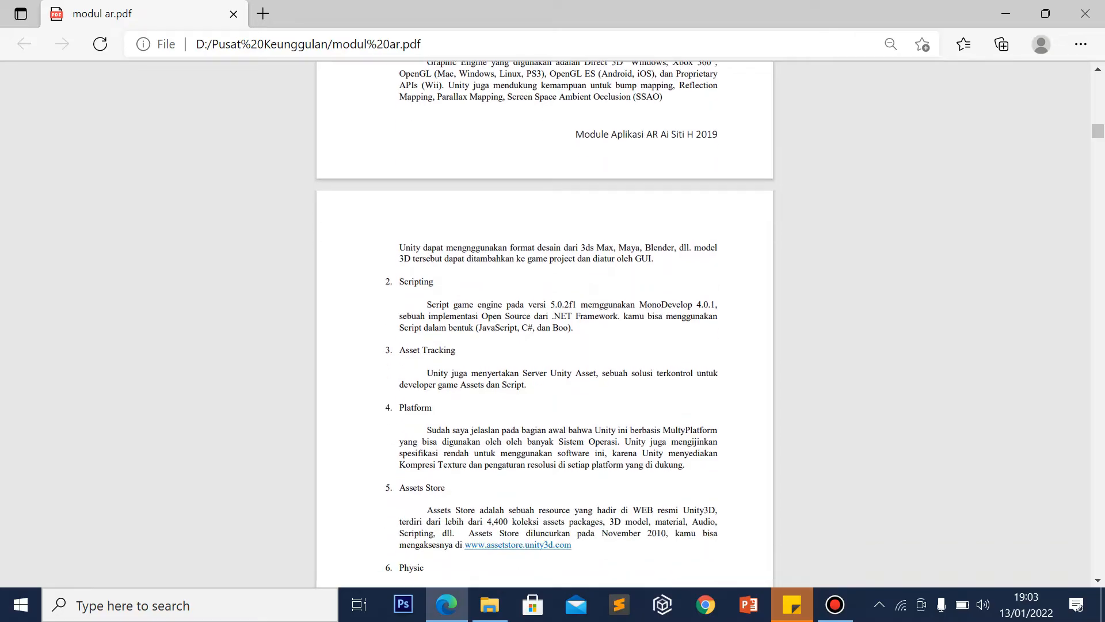
scroll(545, 322, "down", 1)
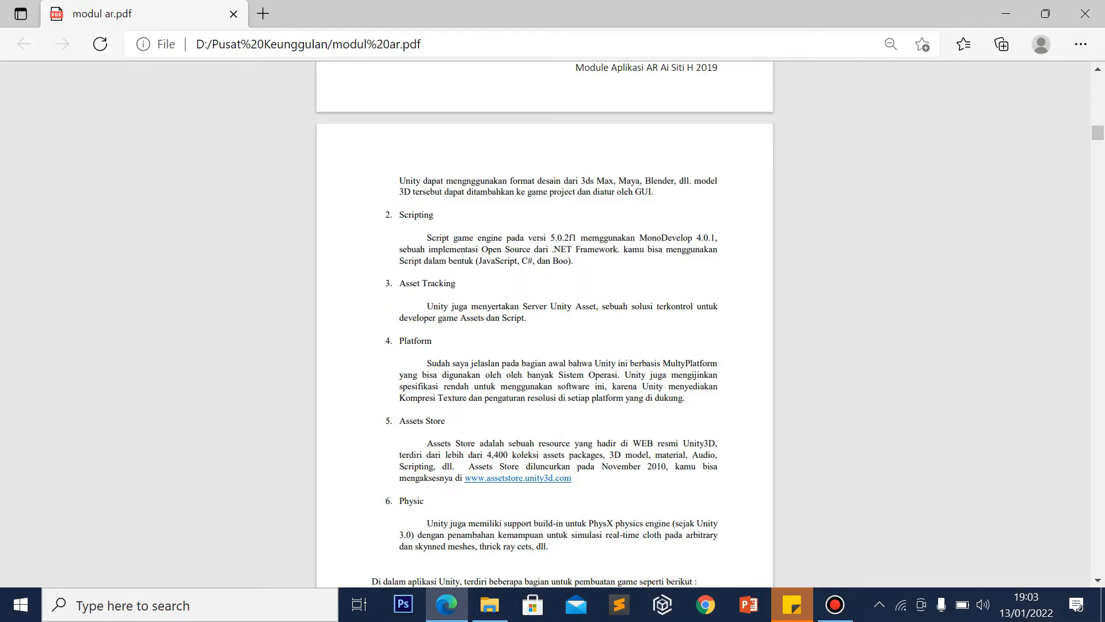
Scroll past the Scene, Game View and Project View descriptions to '4. Hierarchy' and '5. Inspector'
scroll(544, 322, "down", 5)
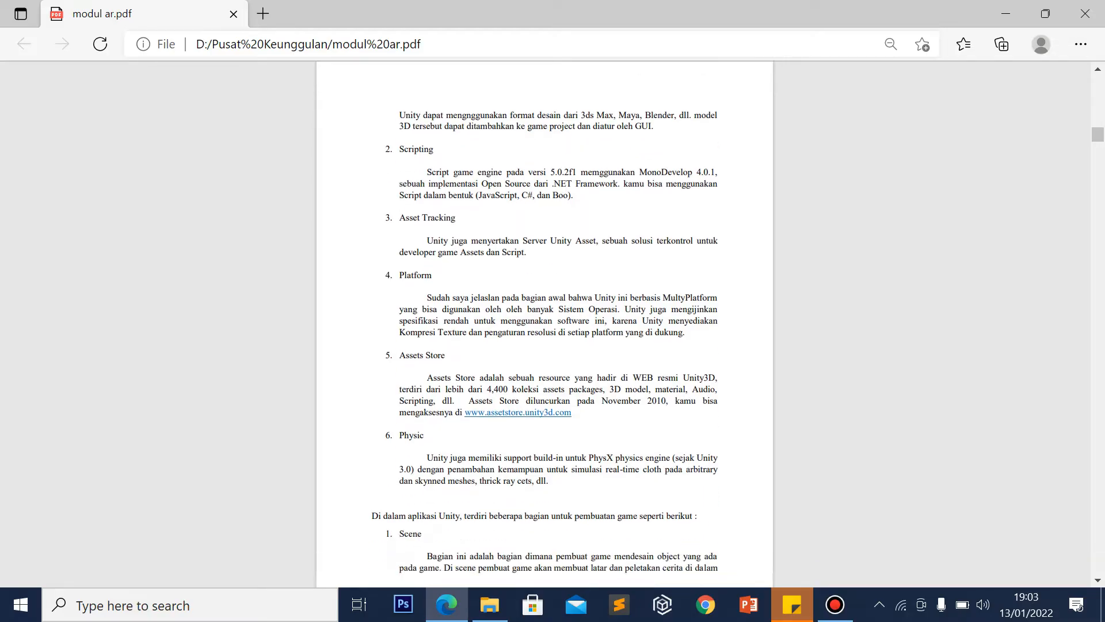
scroll(545, 323, "down", 2)
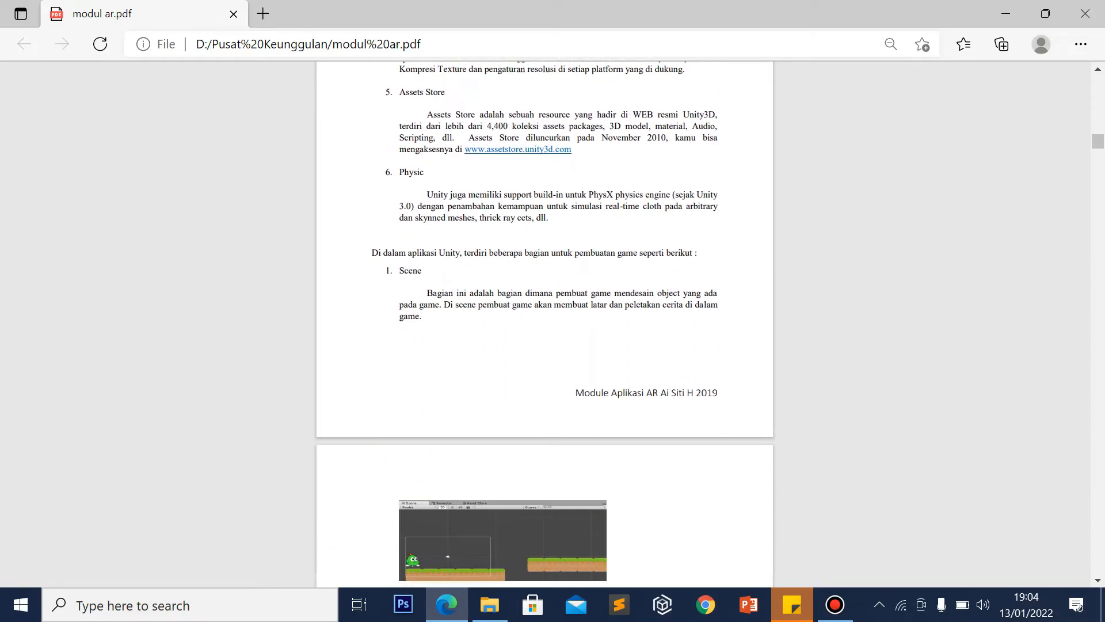
scroll(544, 322, "down", 1)
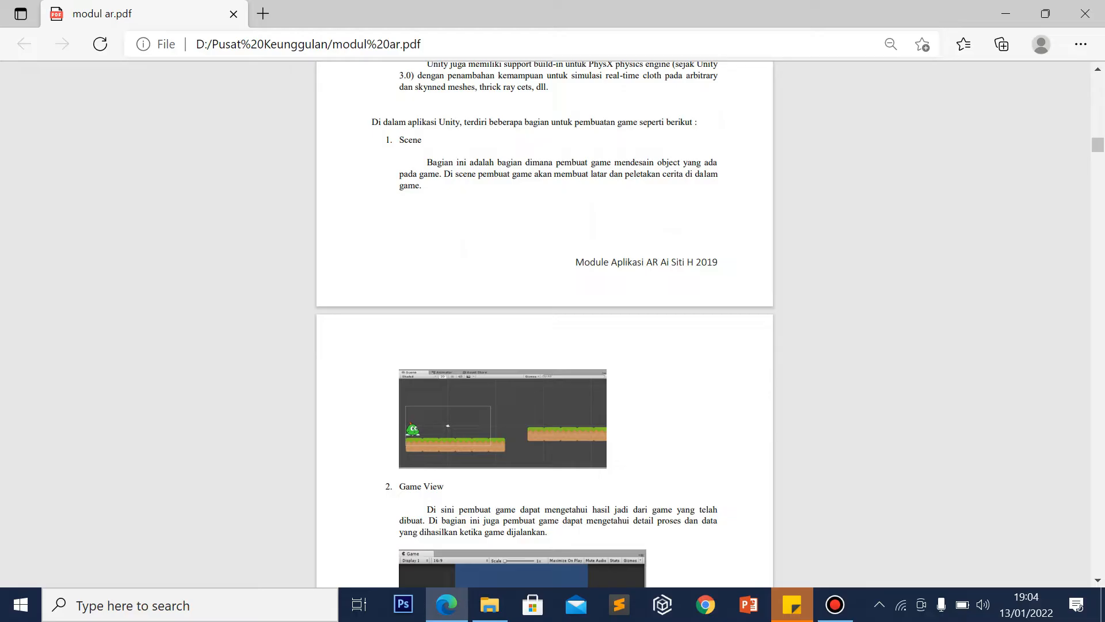
scroll(544, 322, "down", 3)
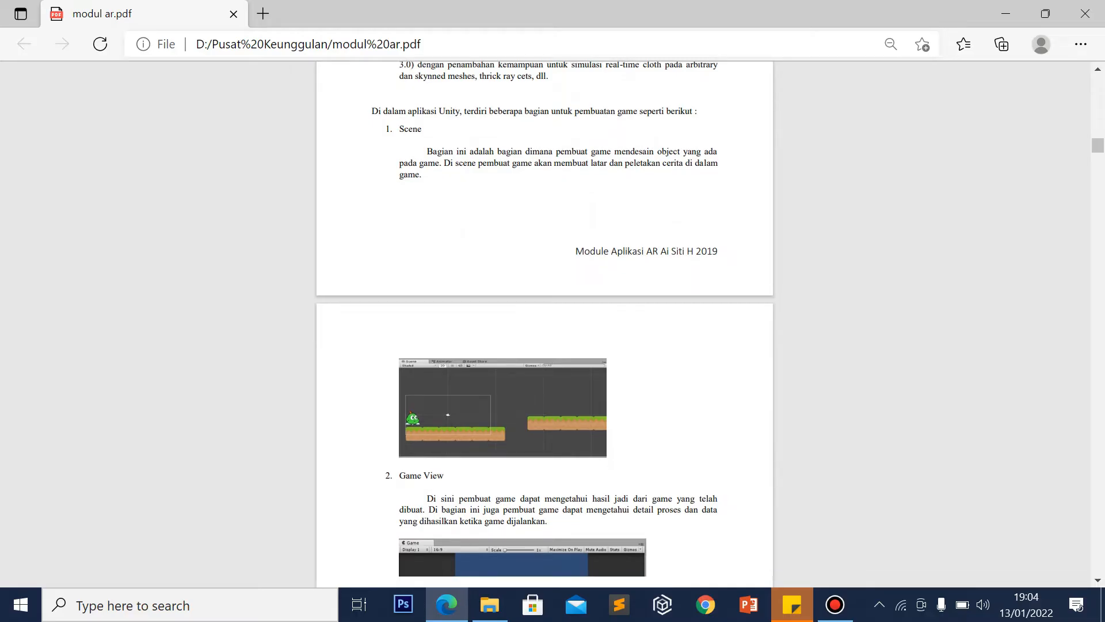
scroll(545, 322, "down", 1)
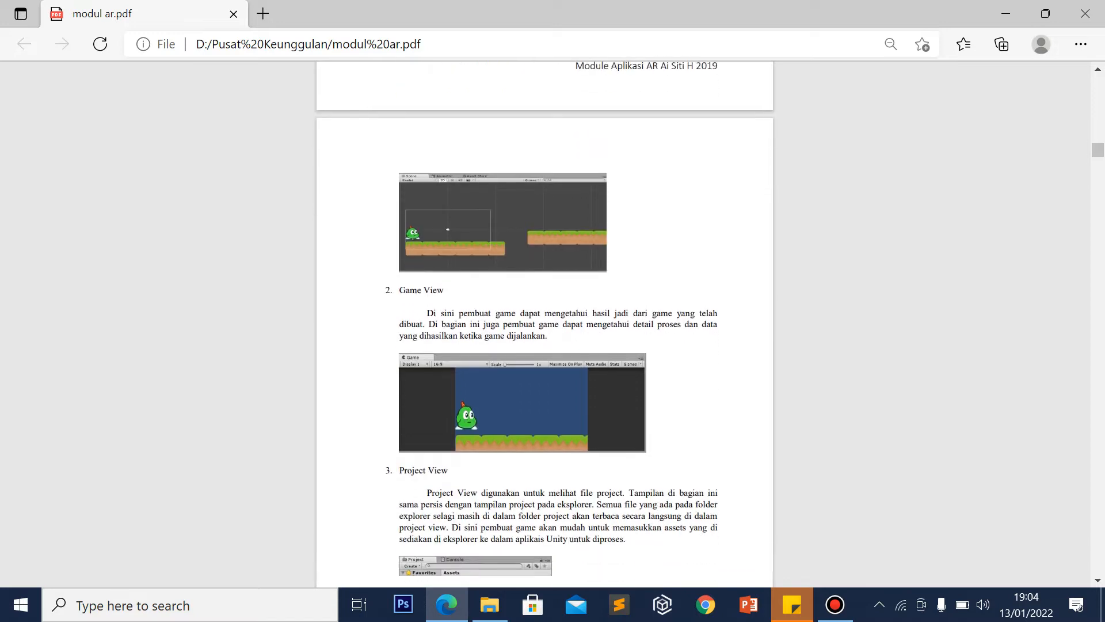
scroll(544, 322, "up", 2)
scroll(544, 323, "down", 2)
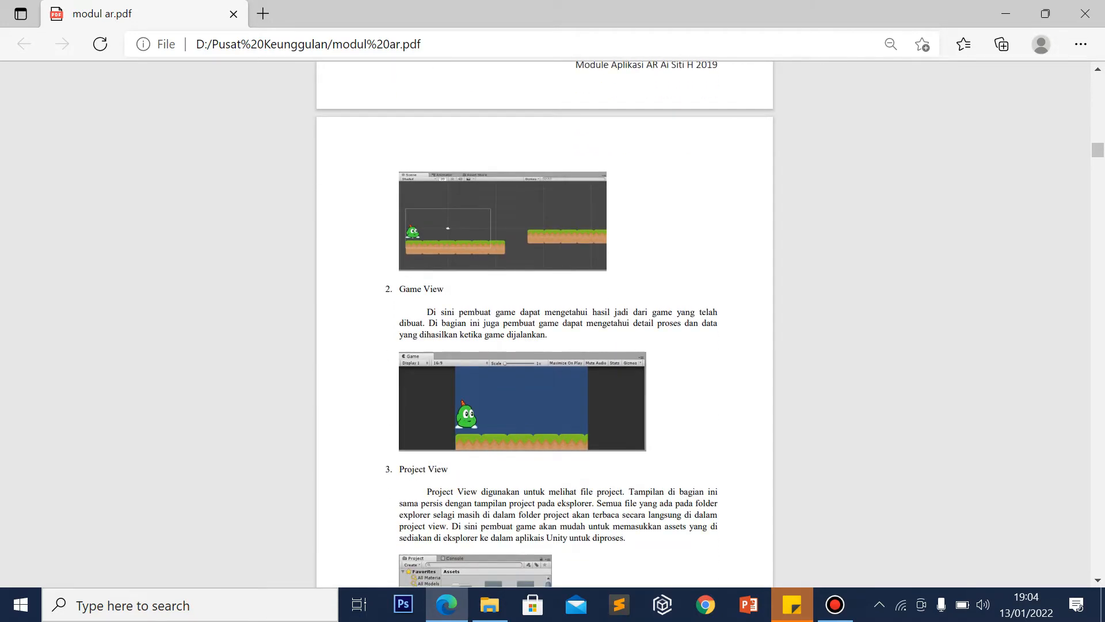
scroll(544, 322, "down", 1)
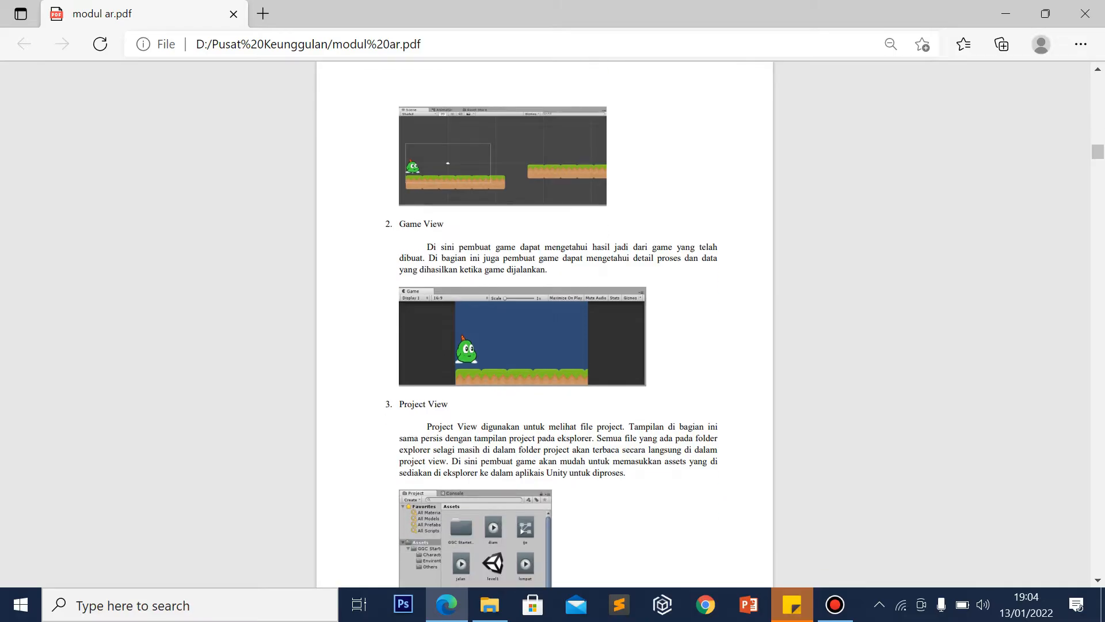
scroll(544, 322, "down", 2)
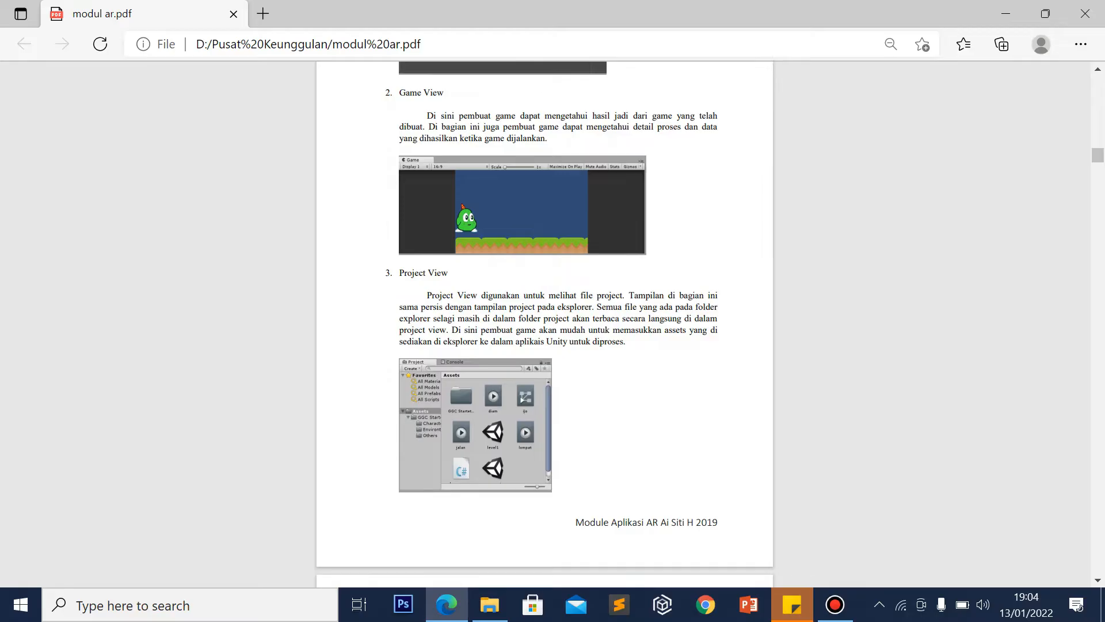
scroll(545, 322, "down", 5)
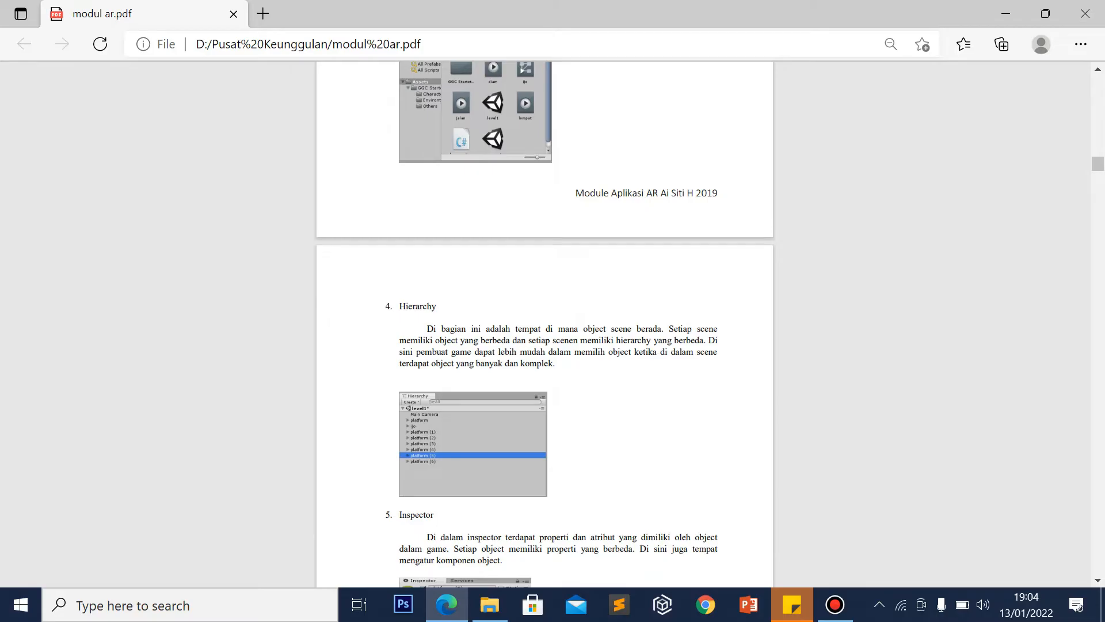
Scroll past sections 4 Hierarchy and 5 Inspector to section 6 Toolbar with its play, pause and step controls
scroll(544, 322, "up", 3)
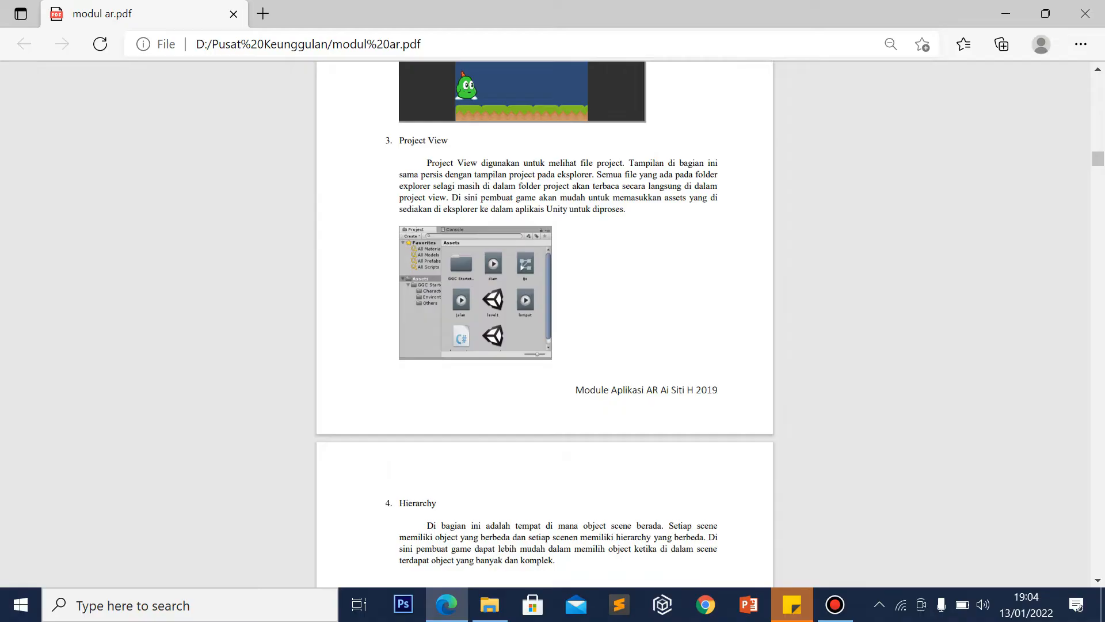
scroll(544, 323, "down", 1)
scroll(545, 322, "down", 1)
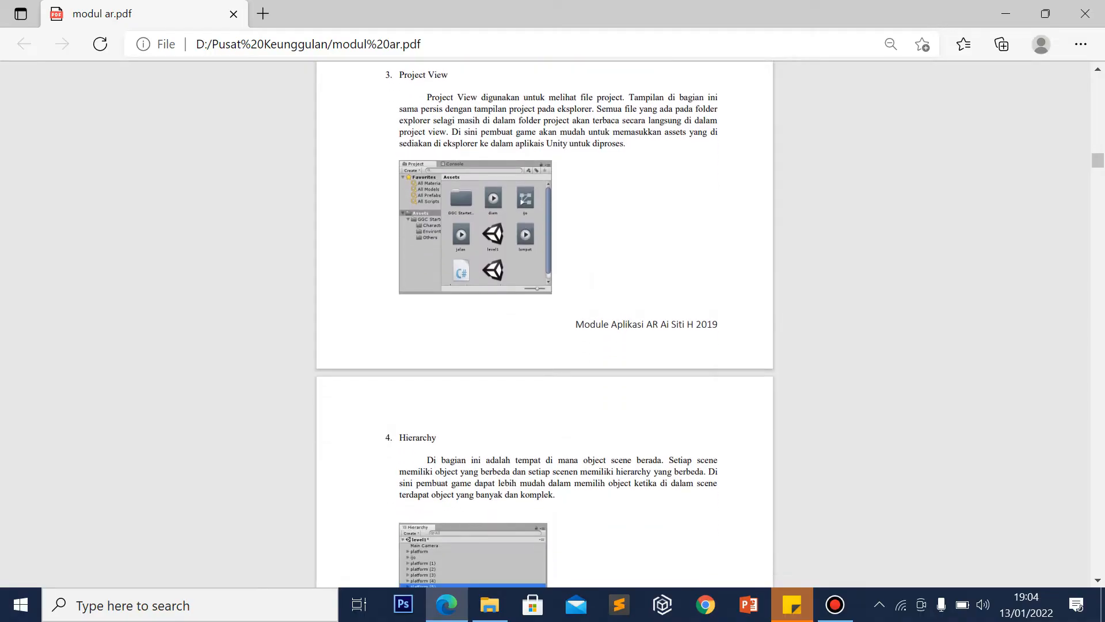
scroll(545, 322, "down", 2)
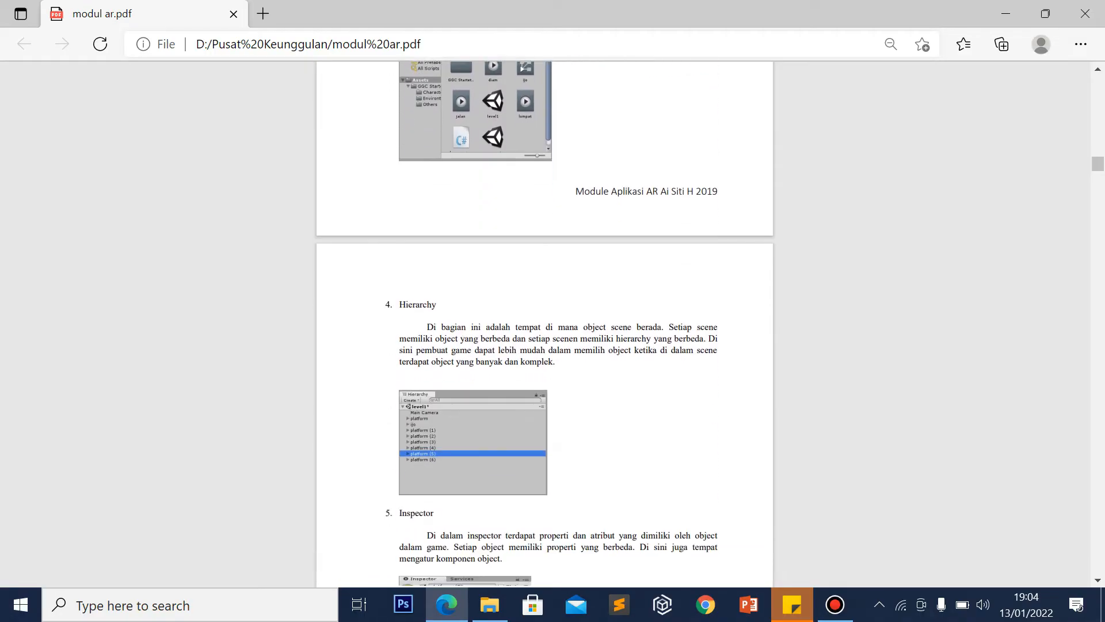
scroll(544, 323, "down", 1)
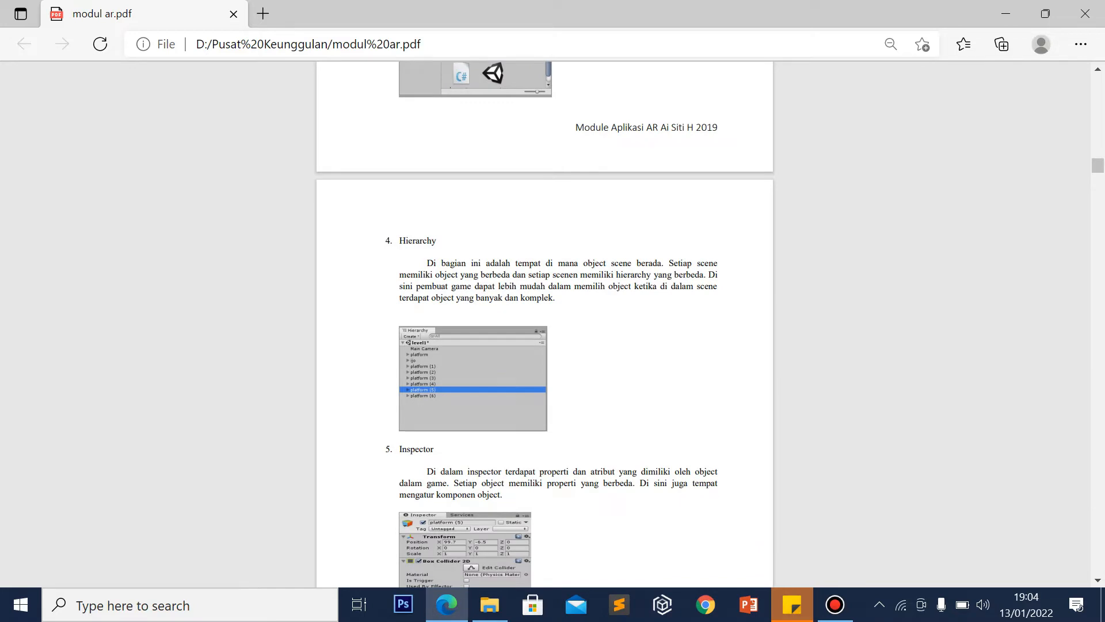
scroll(544, 322, "up", 4)
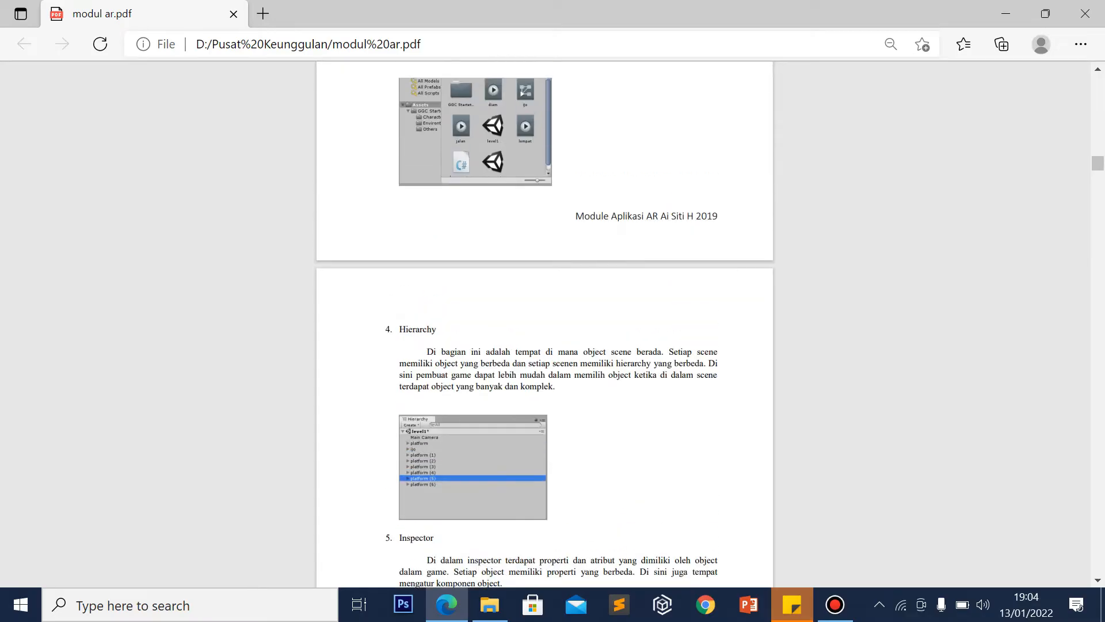
scroll(544, 322, "down", 5)
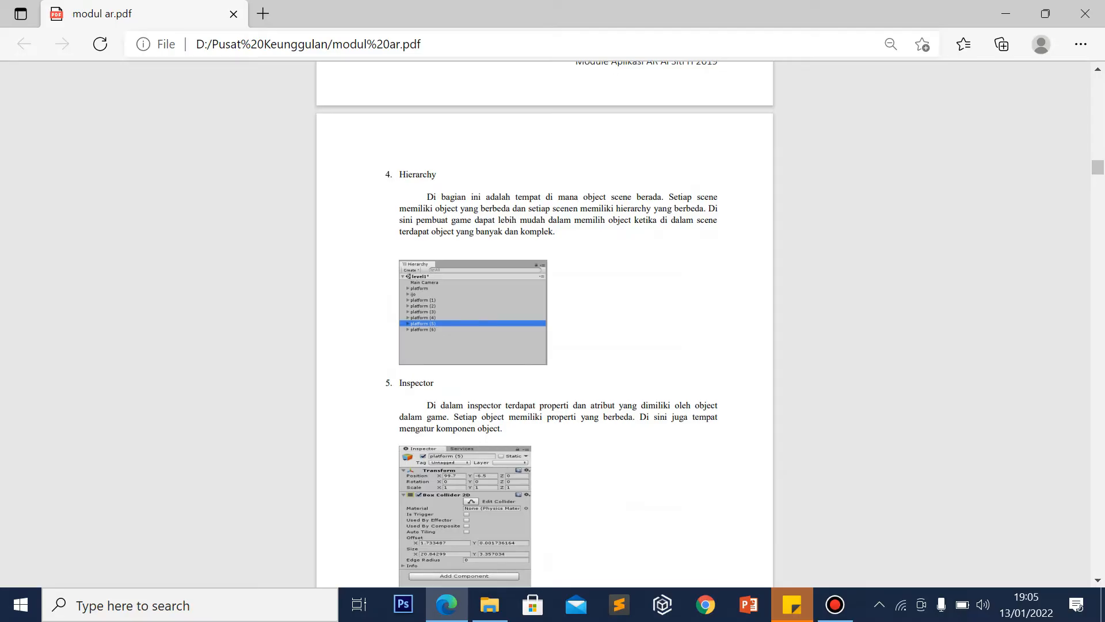
scroll(544, 323, "down", 2)
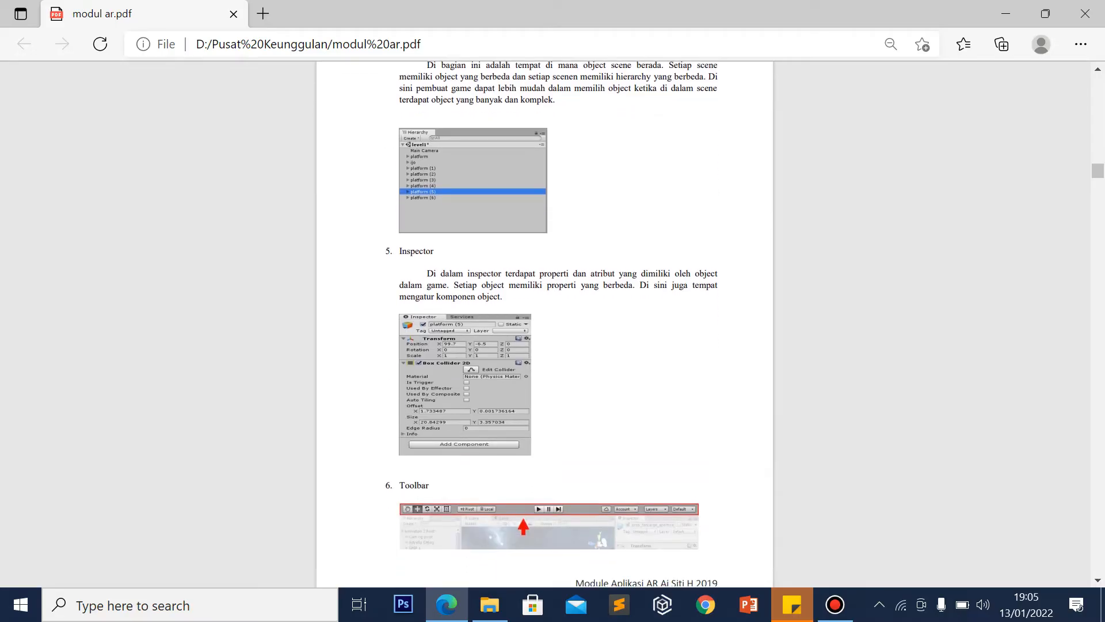
scroll(544, 323, "down", 2)
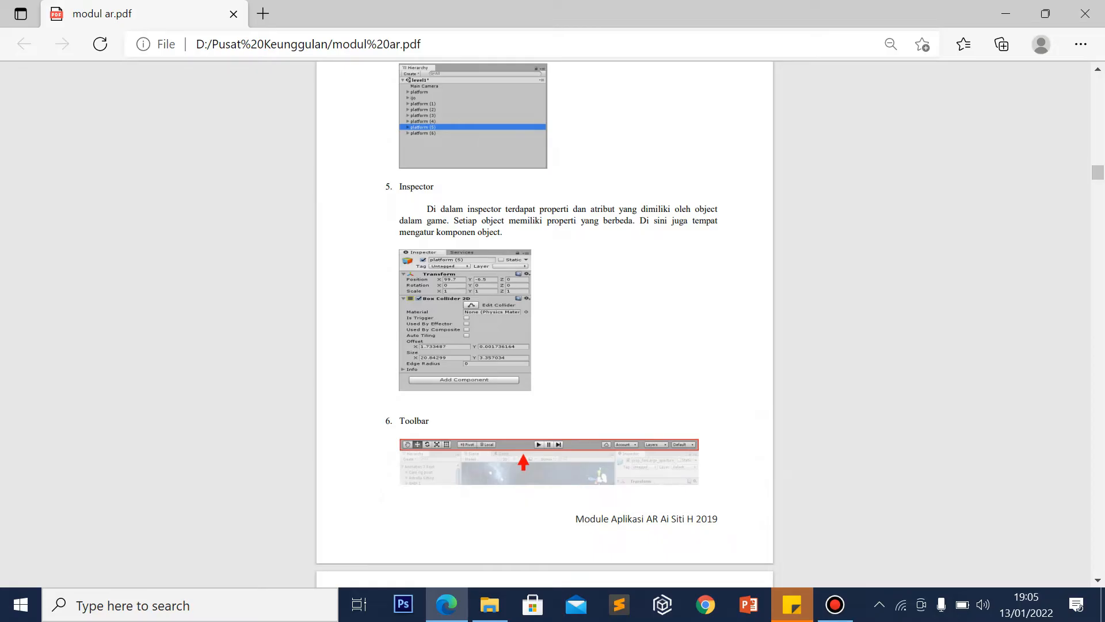
scroll(544, 322, "down", 1)
scroll(544, 322, "down", 2)
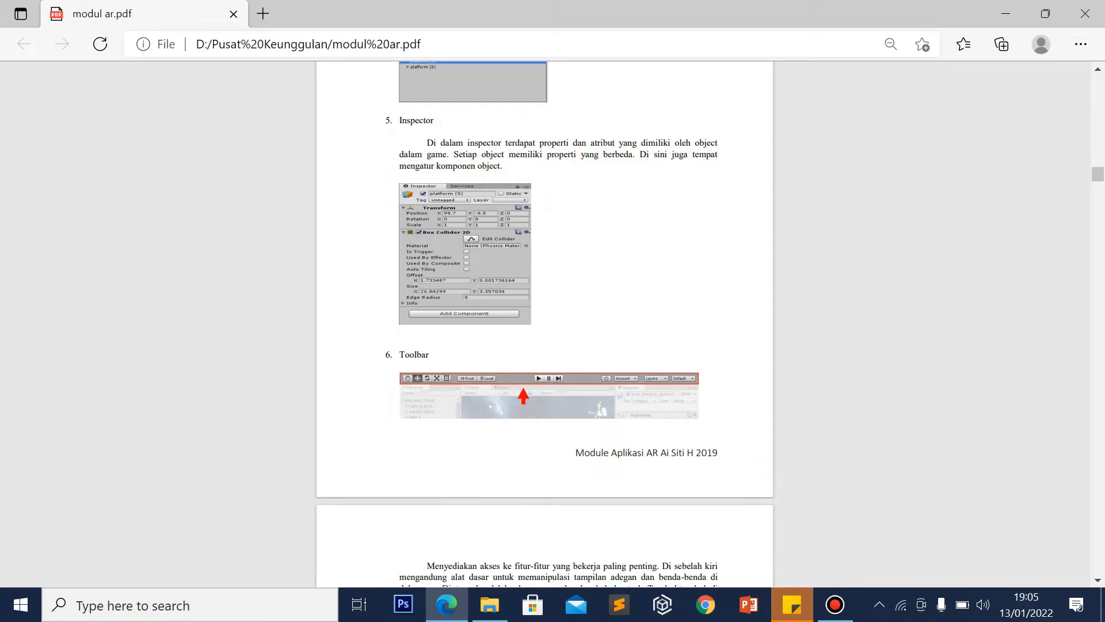
scroll(544, 323, "down", 4)
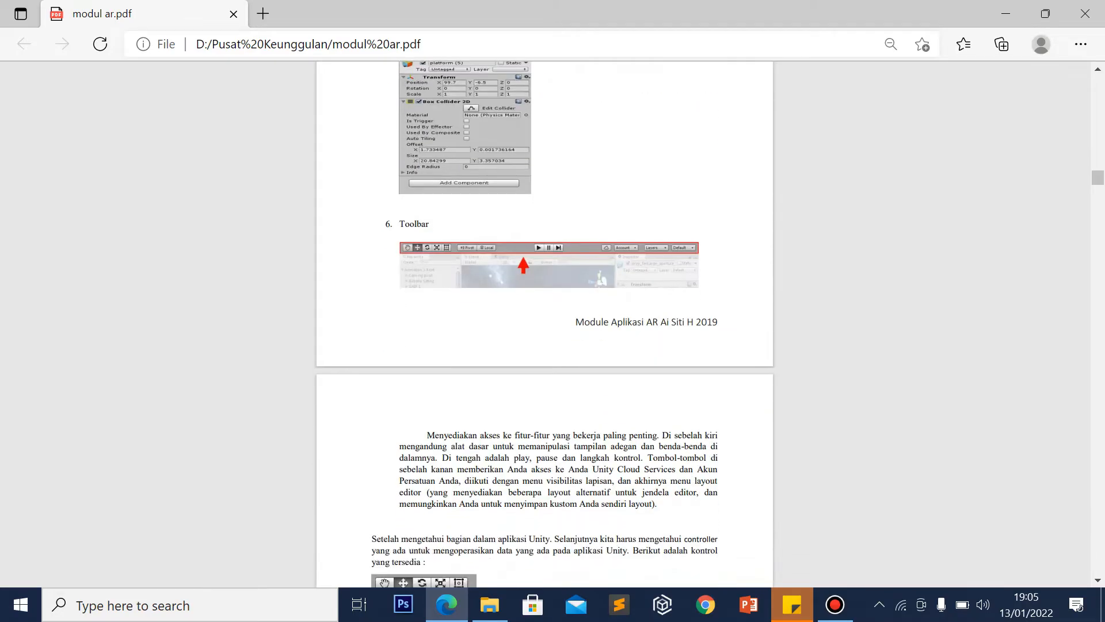
Scroll to the Pan/Translate/Rotate/Scale/Rect tool list and the 'Instalasi Unity' Download Assistant screenshot
scroll(545, 323, "down", 2)
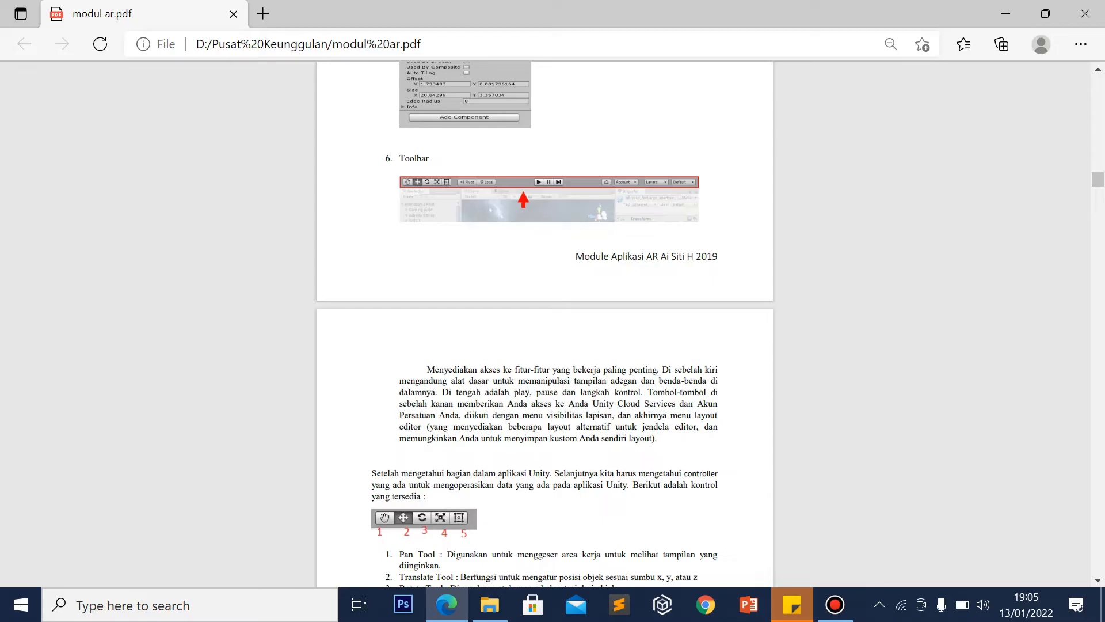
scroll(545, 322, "down", 5)
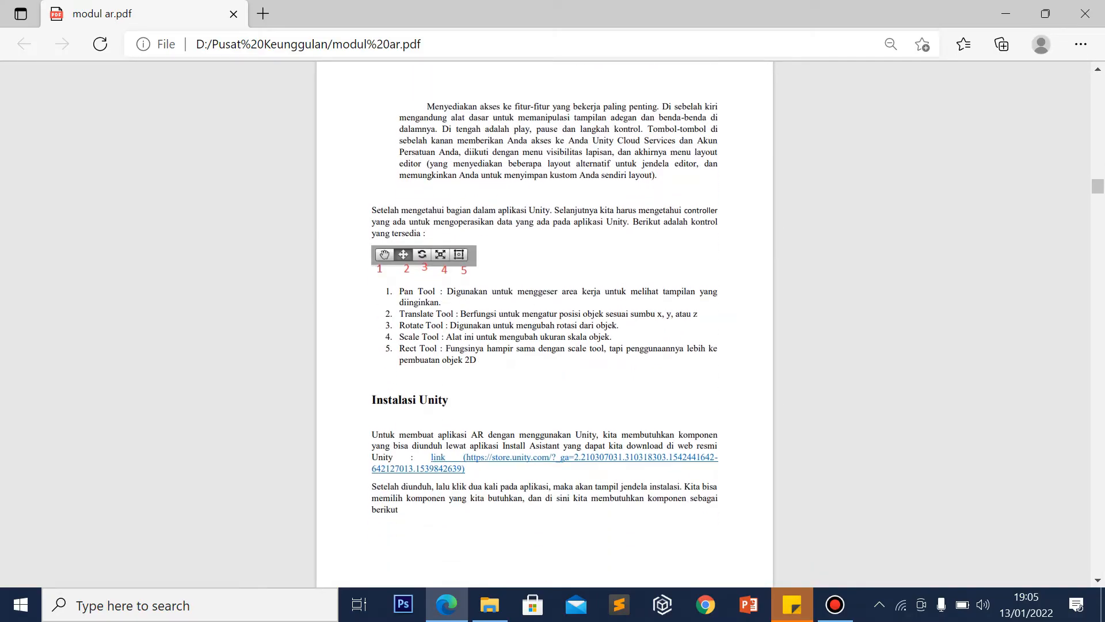
scroll(545, 322, "down", 4)
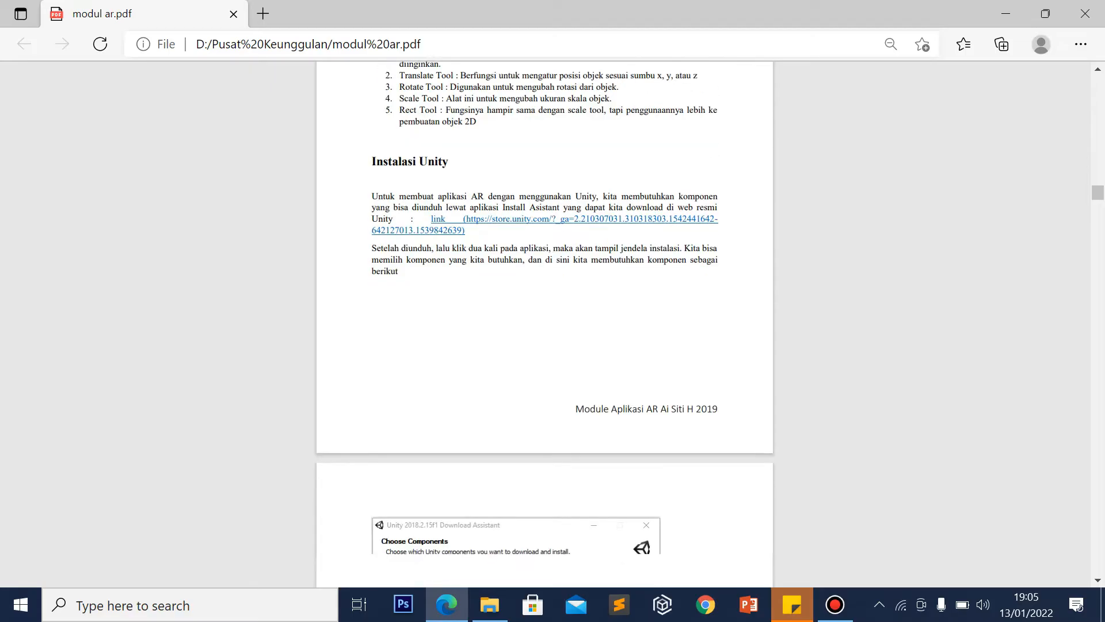
scroll(544, 315, "down", 1)
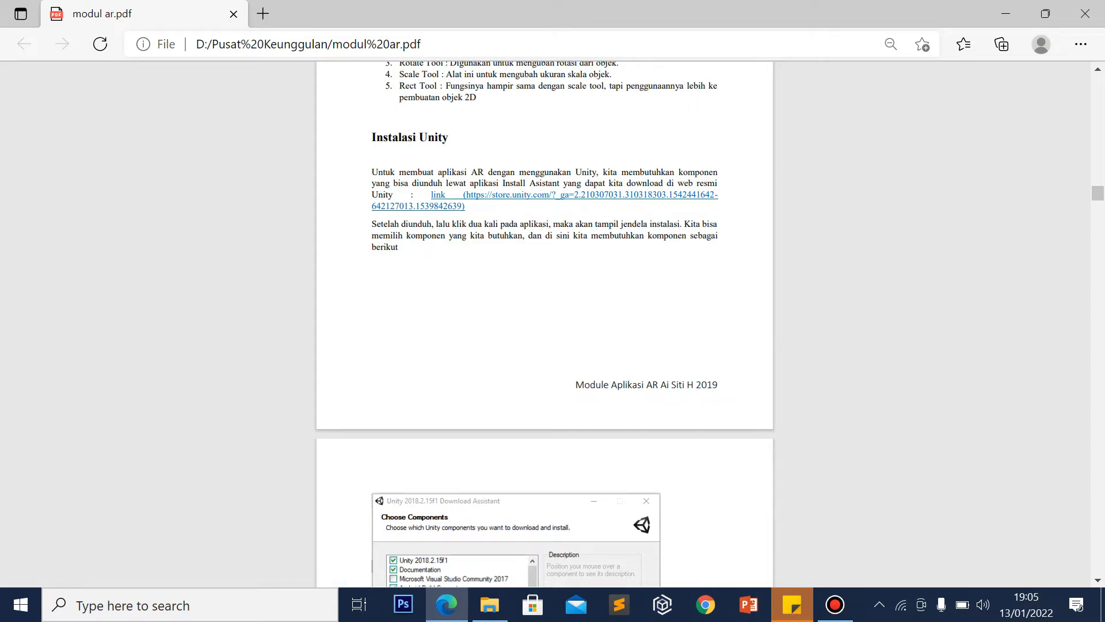
Scroll past the Vuforia and 'Let's Do It !' sections to step 2's Vuforia login screenshot
scroll(545, 322, "down", 5)
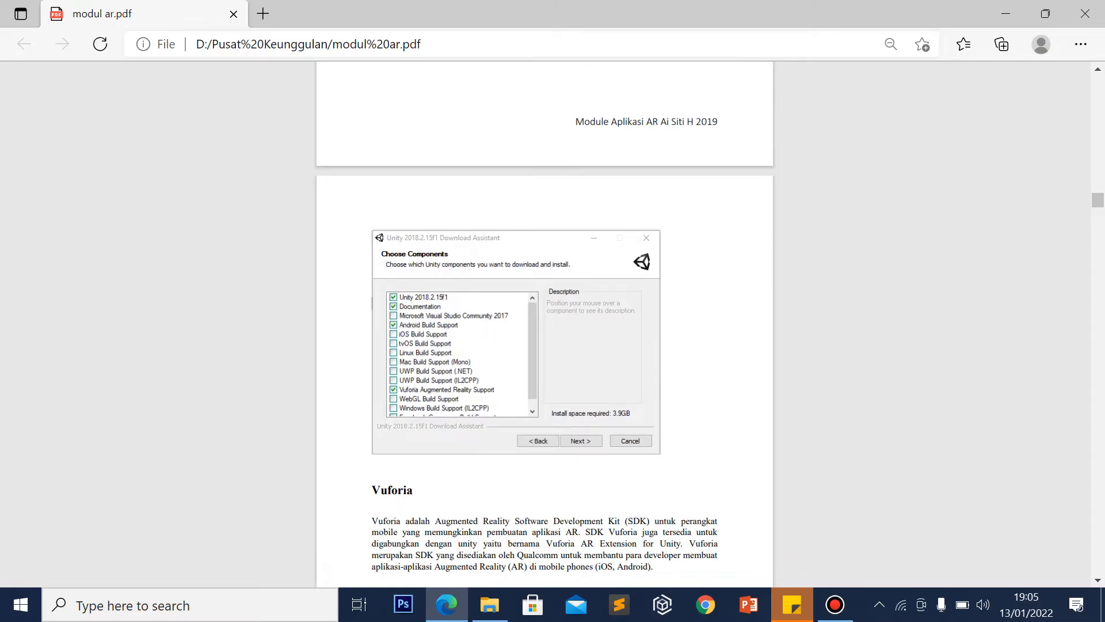
scroll(544, 322, "down", 1)
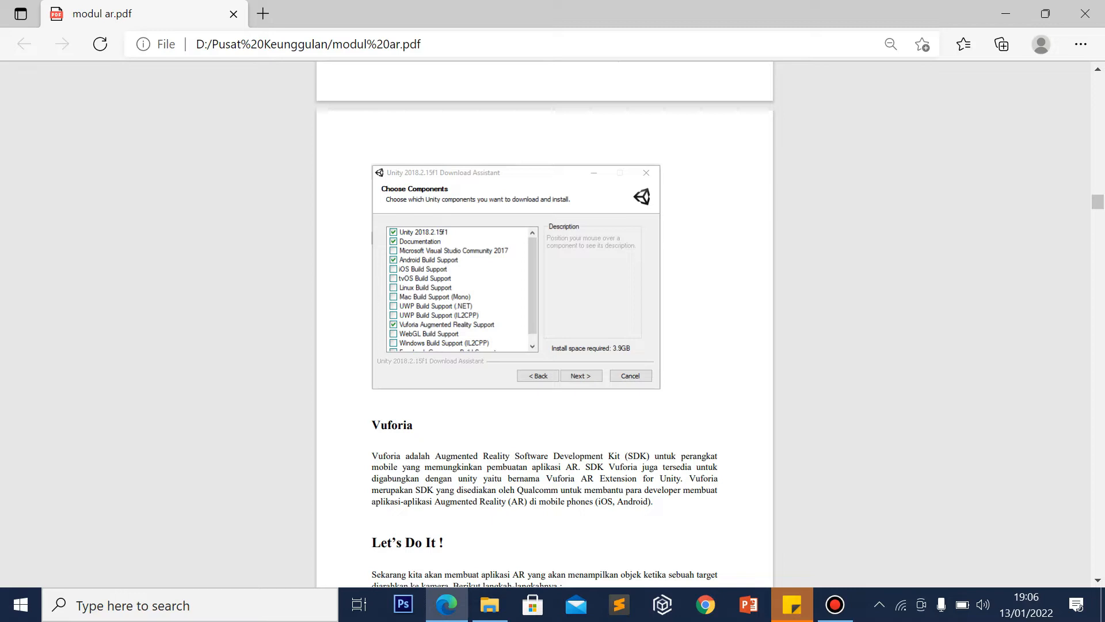
scroll(545, 323, "down", 3)
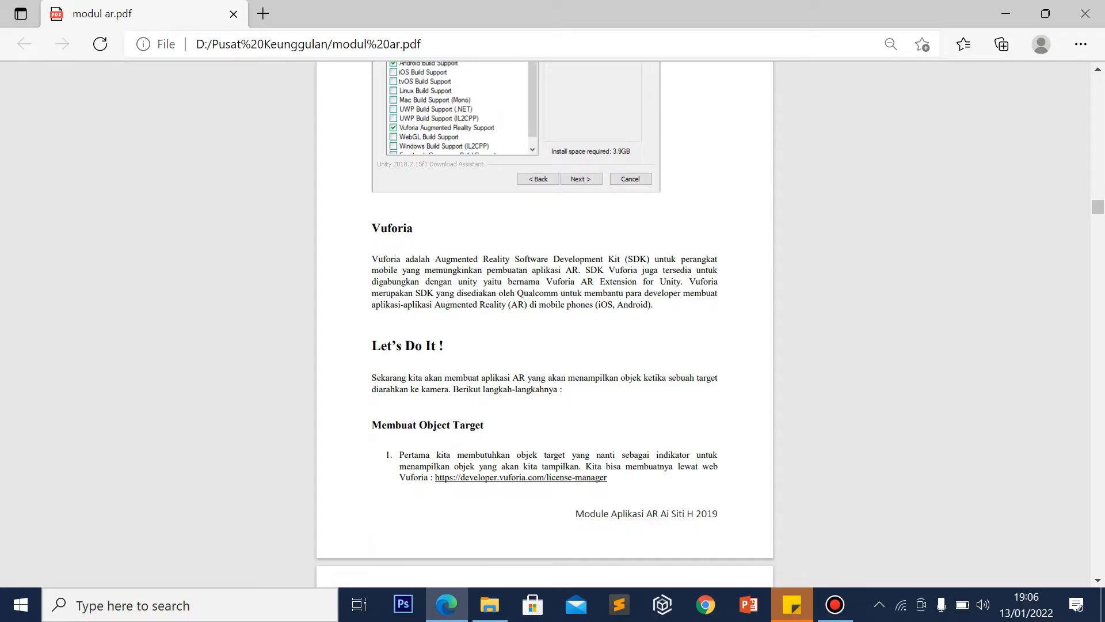
scroll(544, 324, "down", 1)
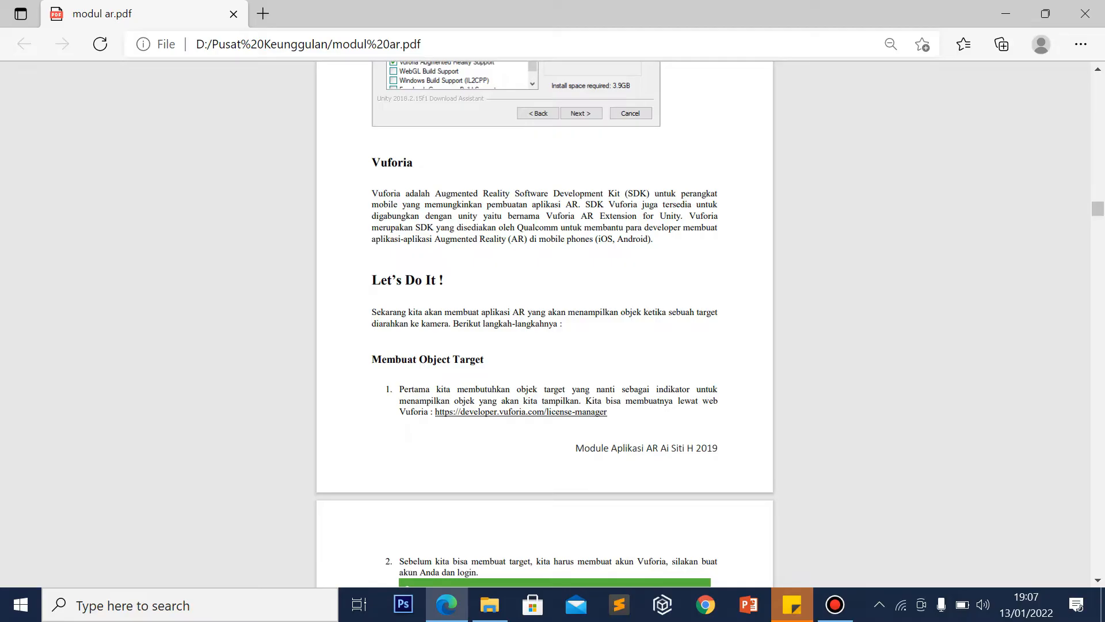
scroll(544, 323, "down", 1)
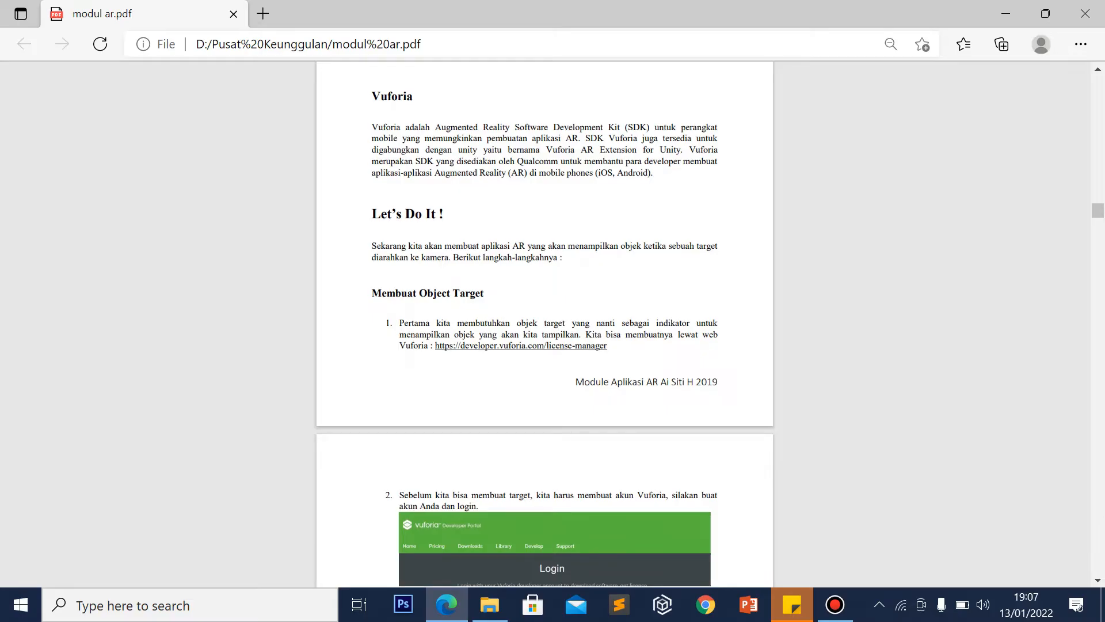
scroll(544, 323, "down", 2)
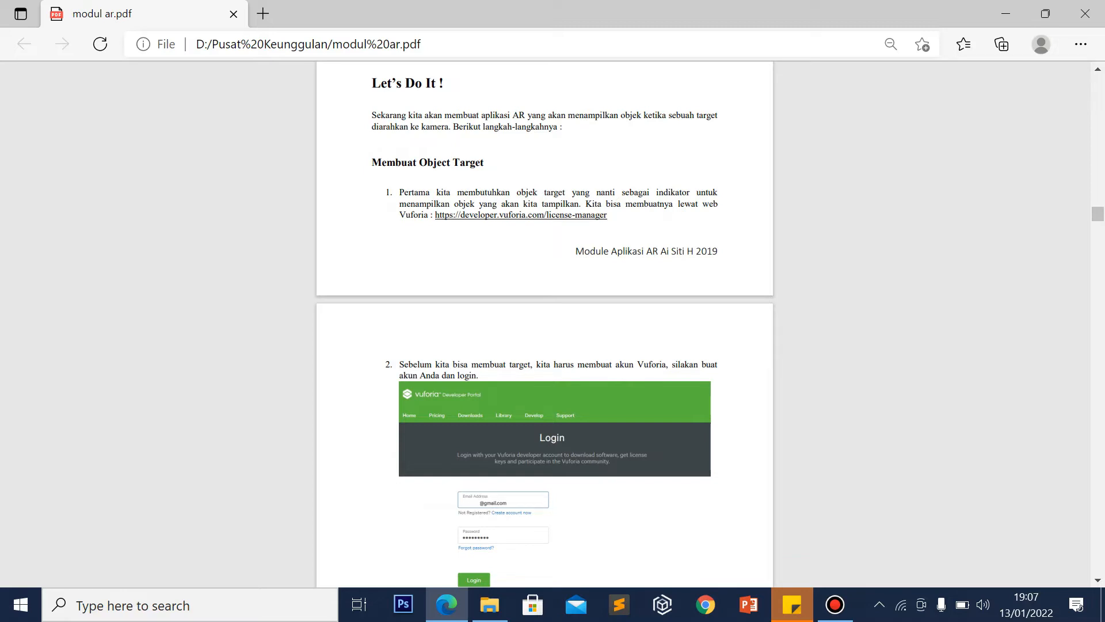
Open a maximized Chrome window on the developer.vuforia.com target databases page
left_click(706, 604)
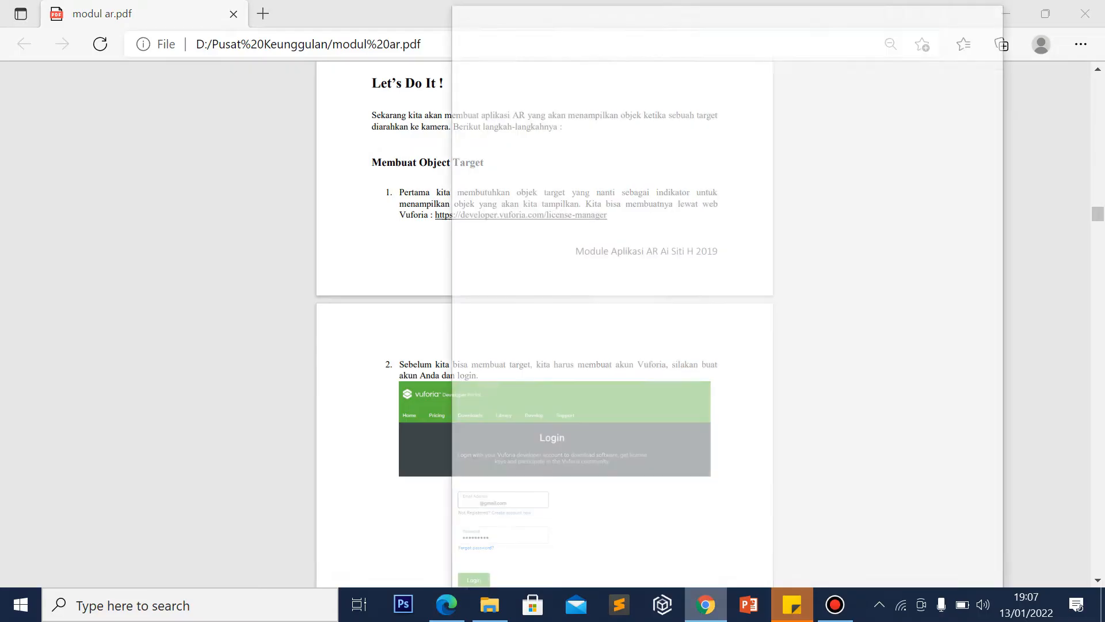
left_click(950, 13)
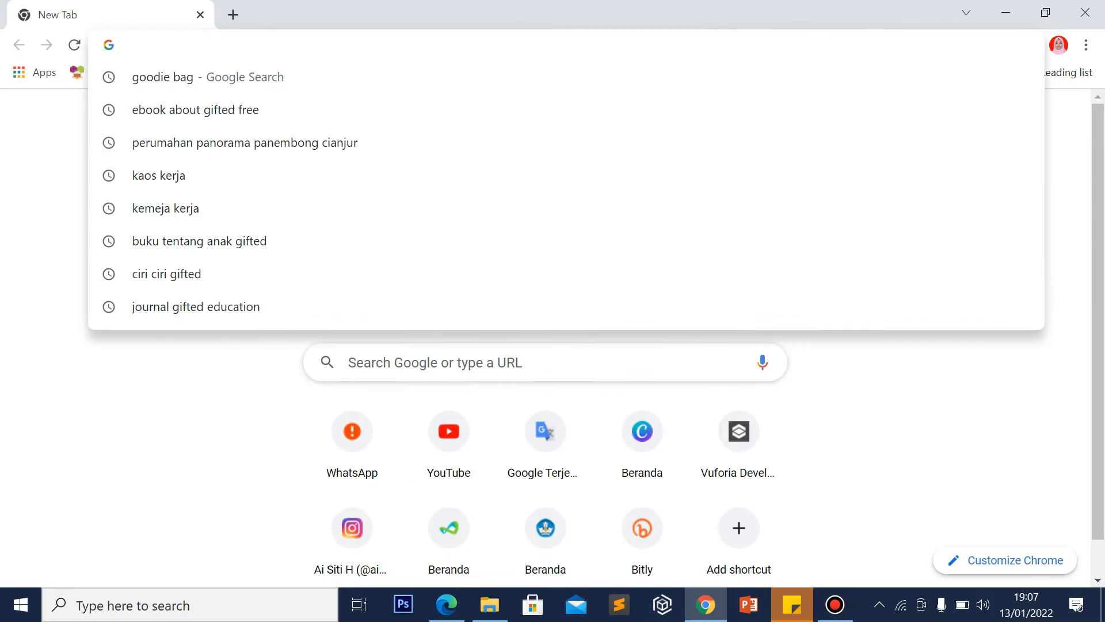
type("DE")
key("Return")
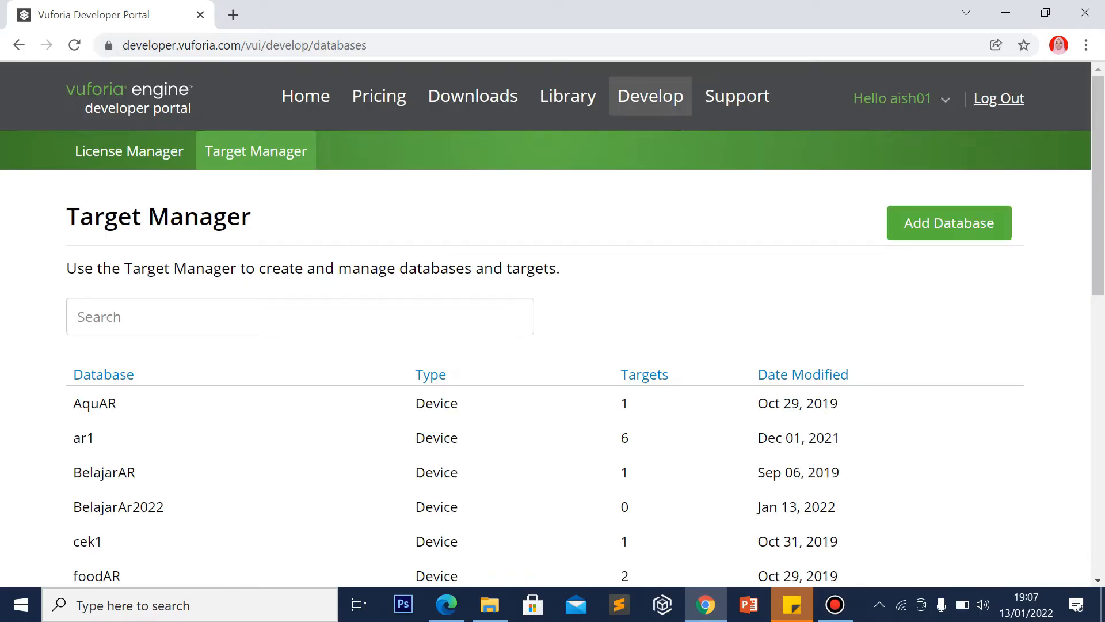
Log out of the Vuforia account and go to the developer registration page
left_click(1016, 97)
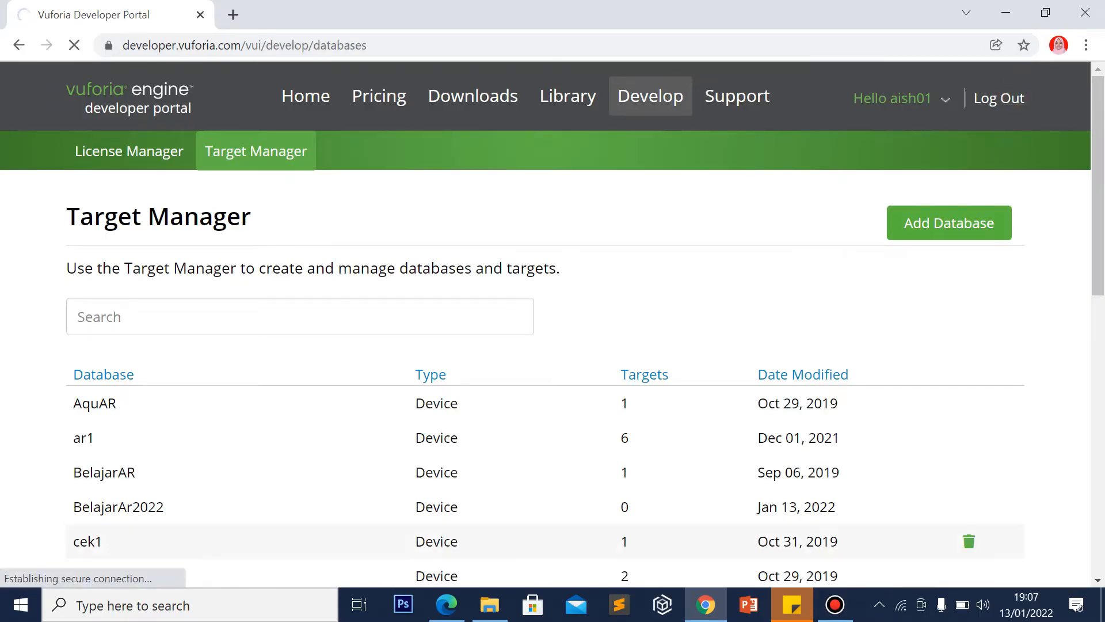
mouse_move(835, 604)
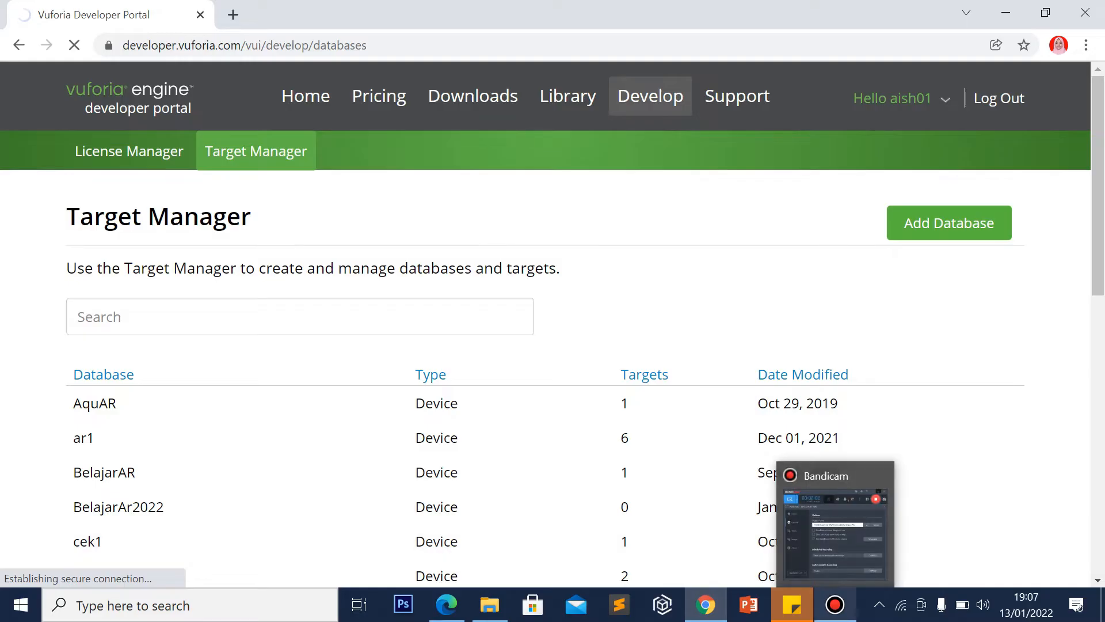
left_click(835, 604)
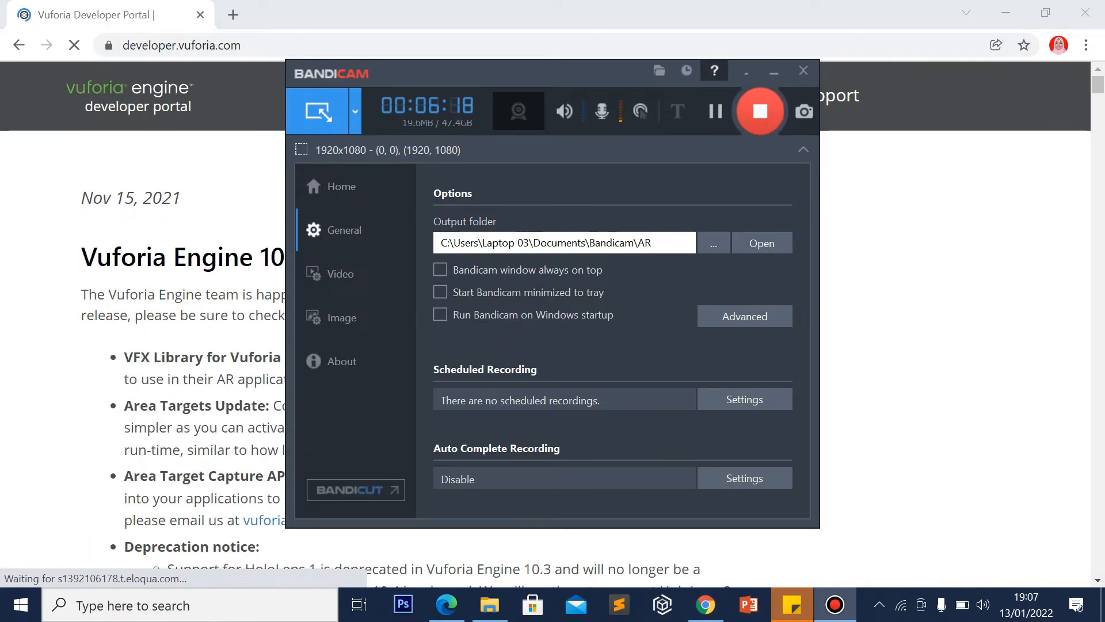
left_click(774, 71)
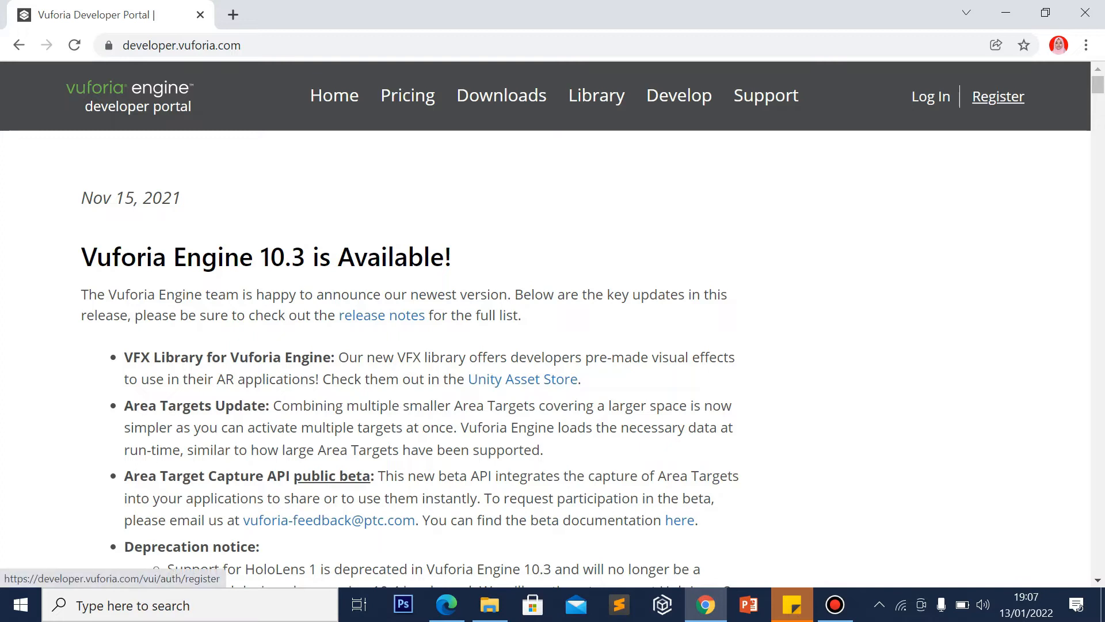
left_click(998, 96)
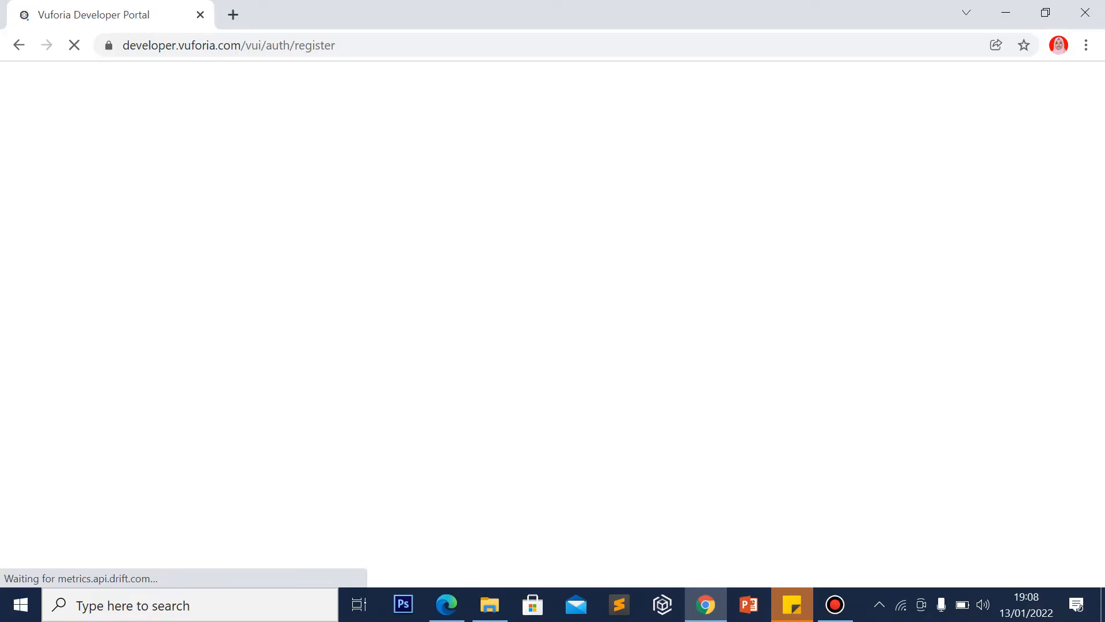
Scroll the Register form back to the top and switch to the Vuforia Log In page
mouse_move(835, 604)
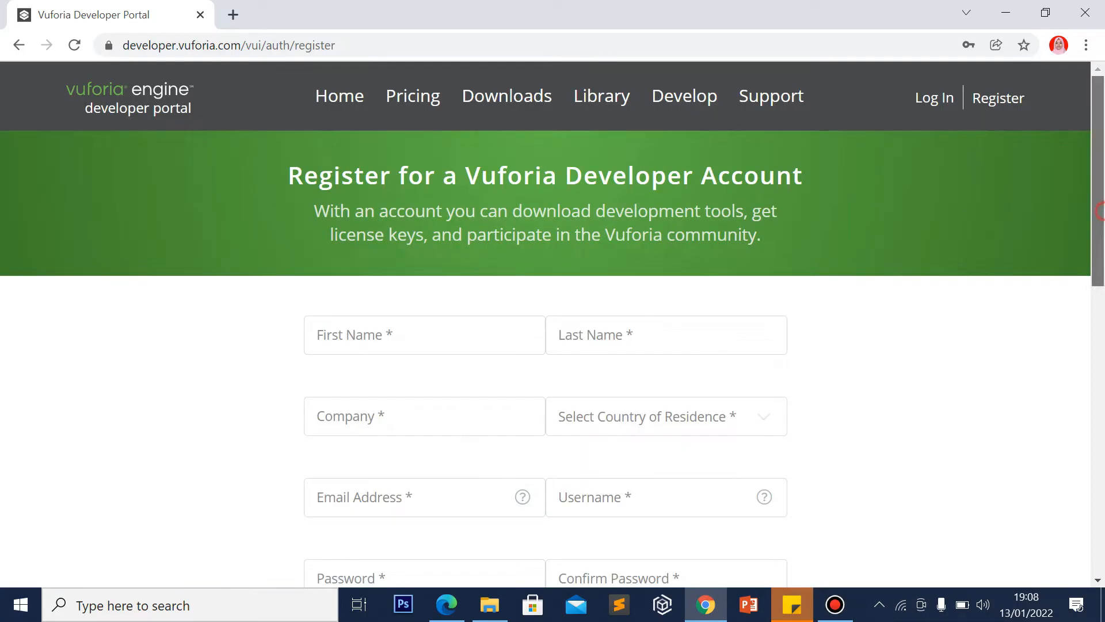
scroll(553, 328, "down", 5)
scroll(552, 328, "up", 3)
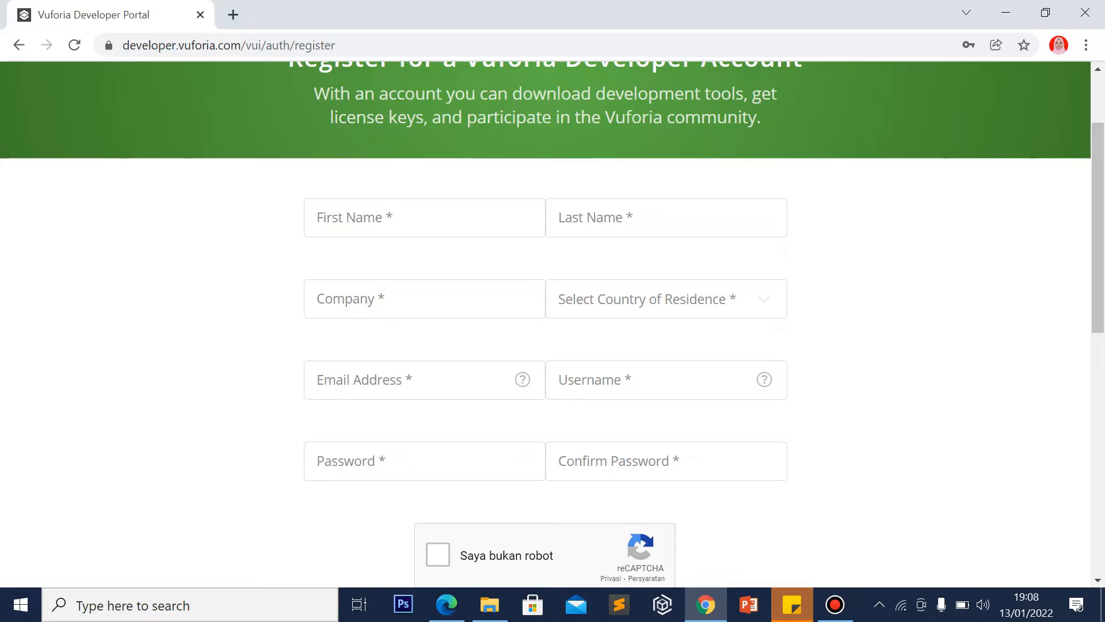
scroll(760, 374, "down", 4)
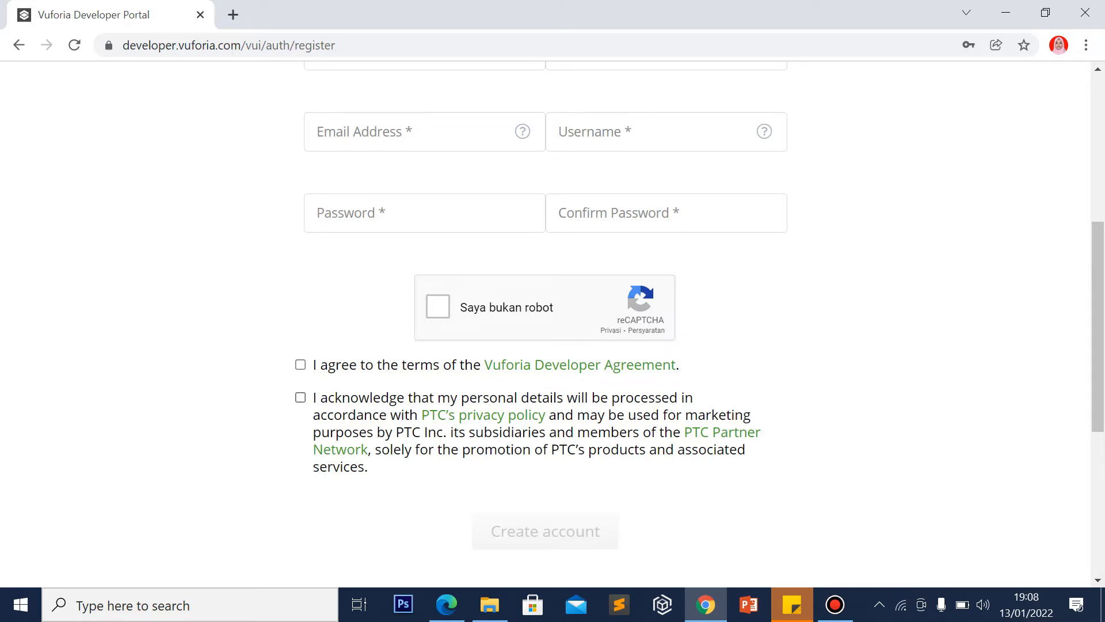
scroll(553, 322, "up", 6)
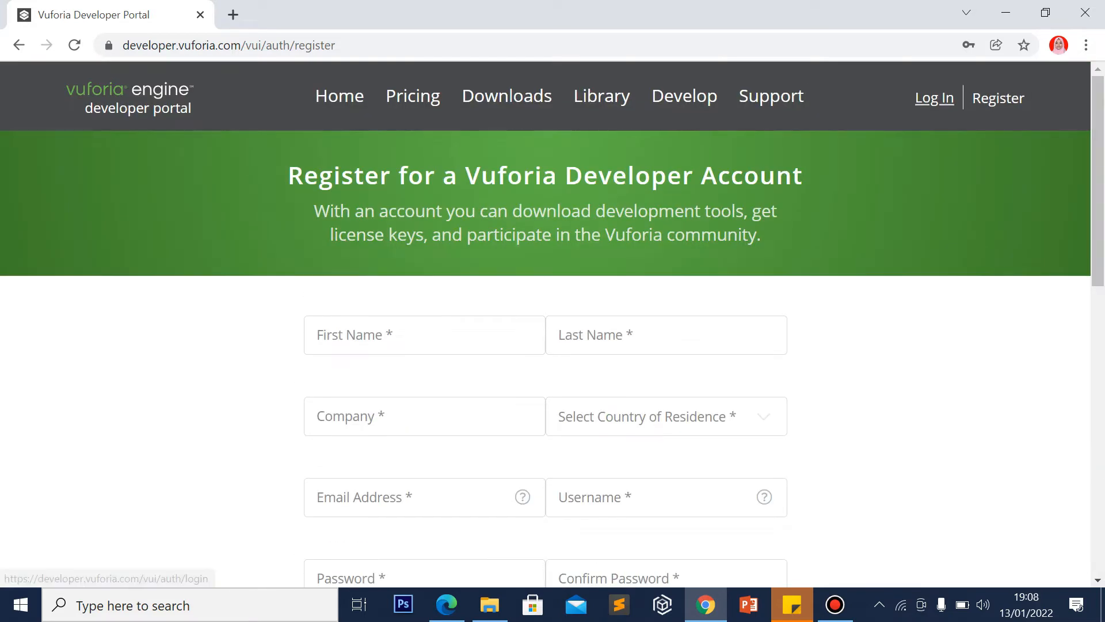
left_click(934, 98)
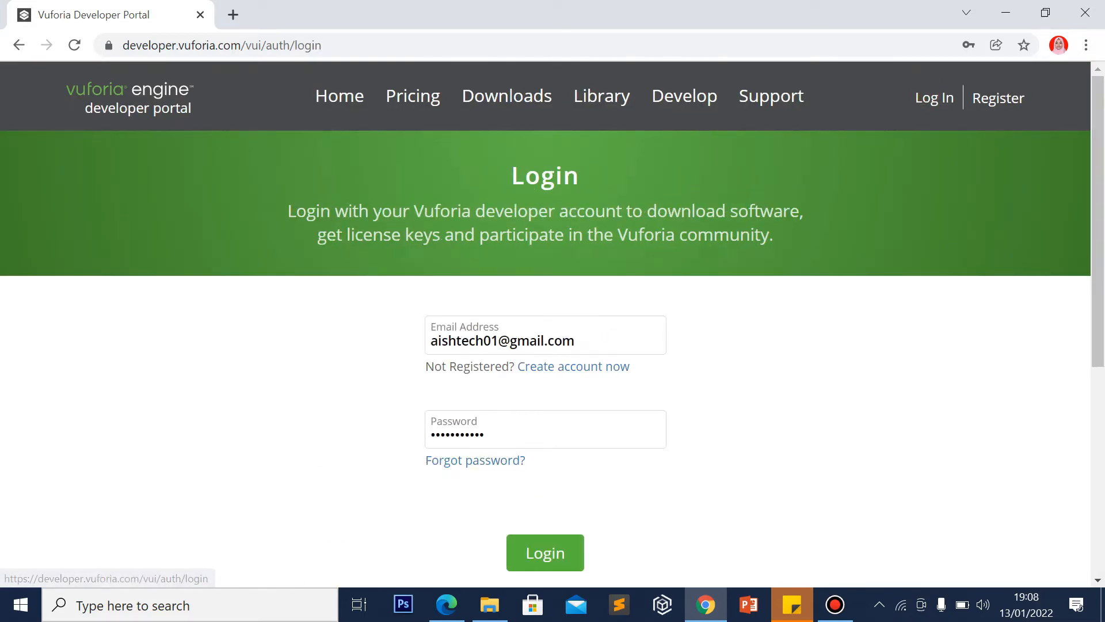
Log in with the saved credentials and choose Get Basic in the License Manager
left_click(545, 553)
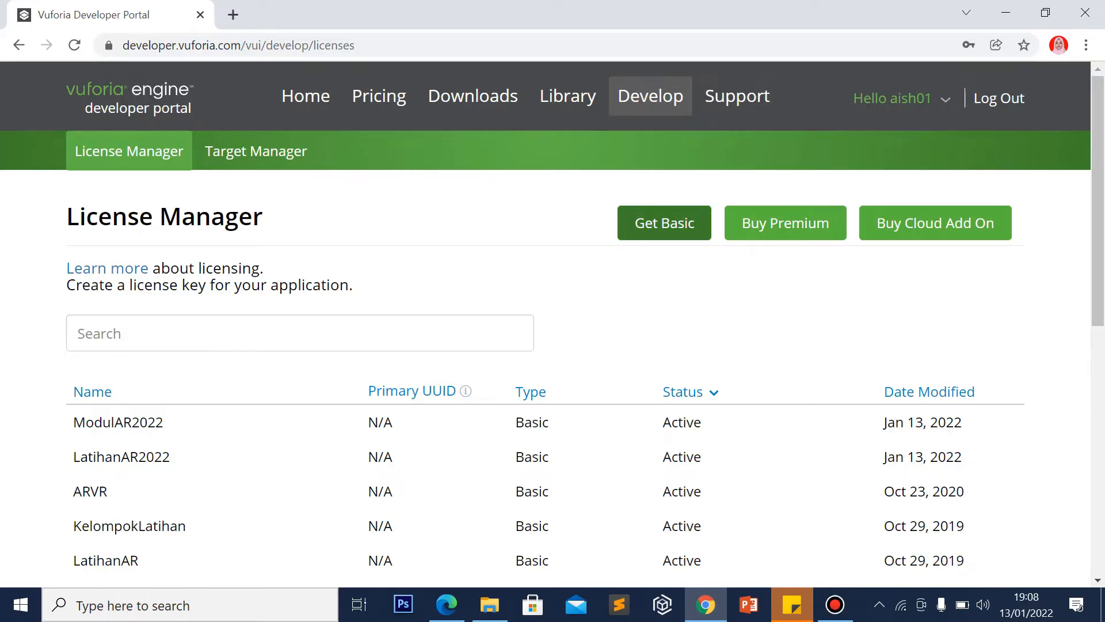
left_click(656, 217)
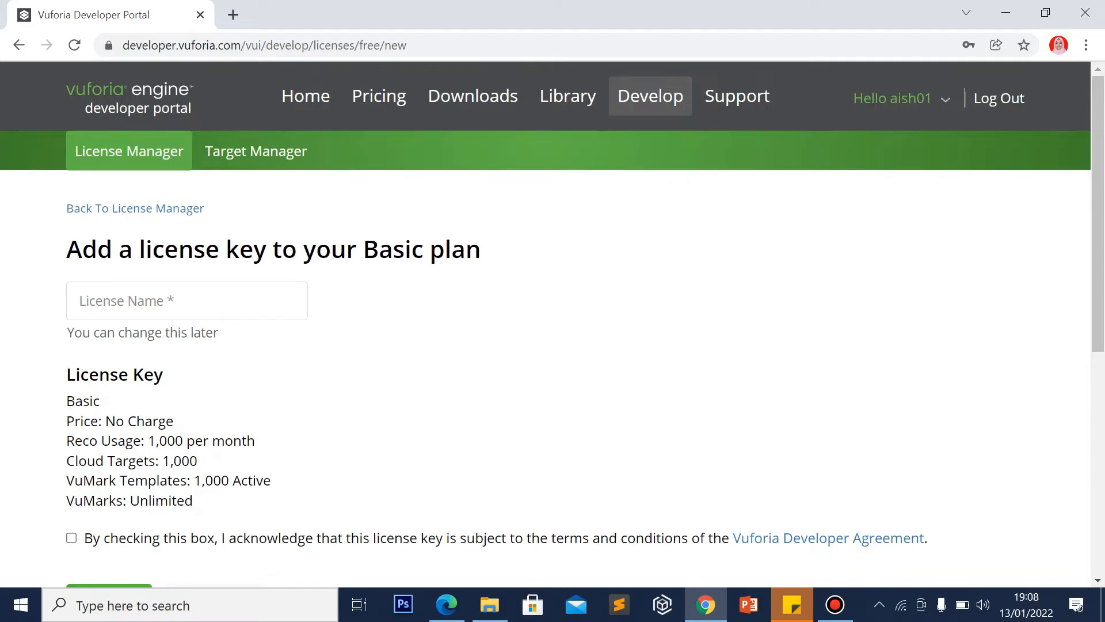
Enter ModulAugmentedReality2022 as the new license name
left_click(128, 297)
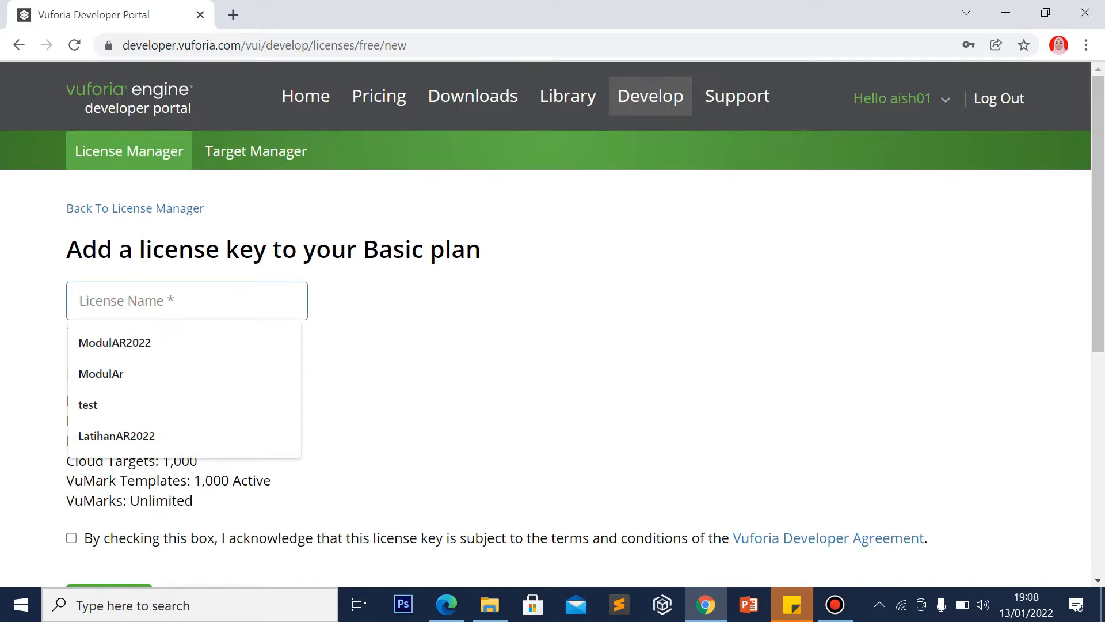
type("mod")
key("BackSpace")
key("BackSpace")
key("BackSpace")
type("M")
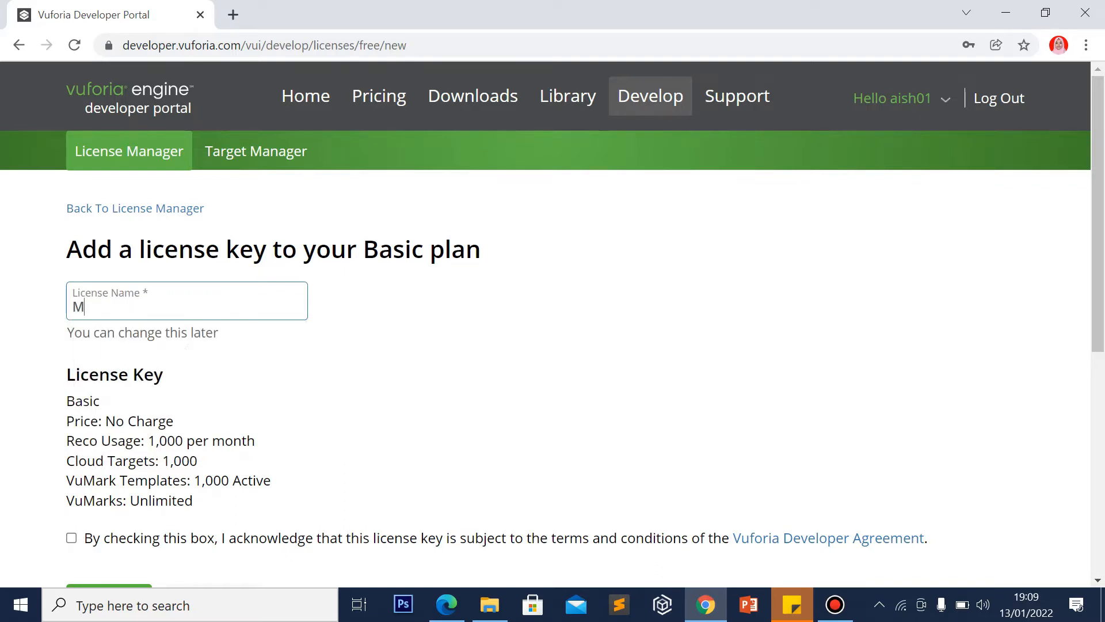
type("odulAug,e")
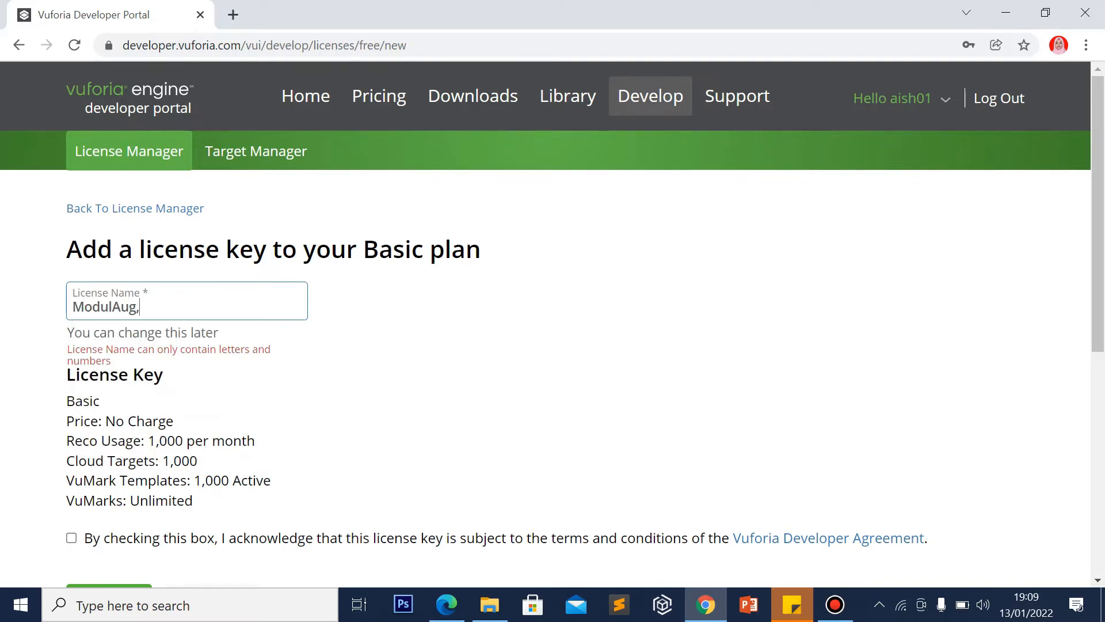
key("BackSpace")
key("BackSpace")
type("mentede")
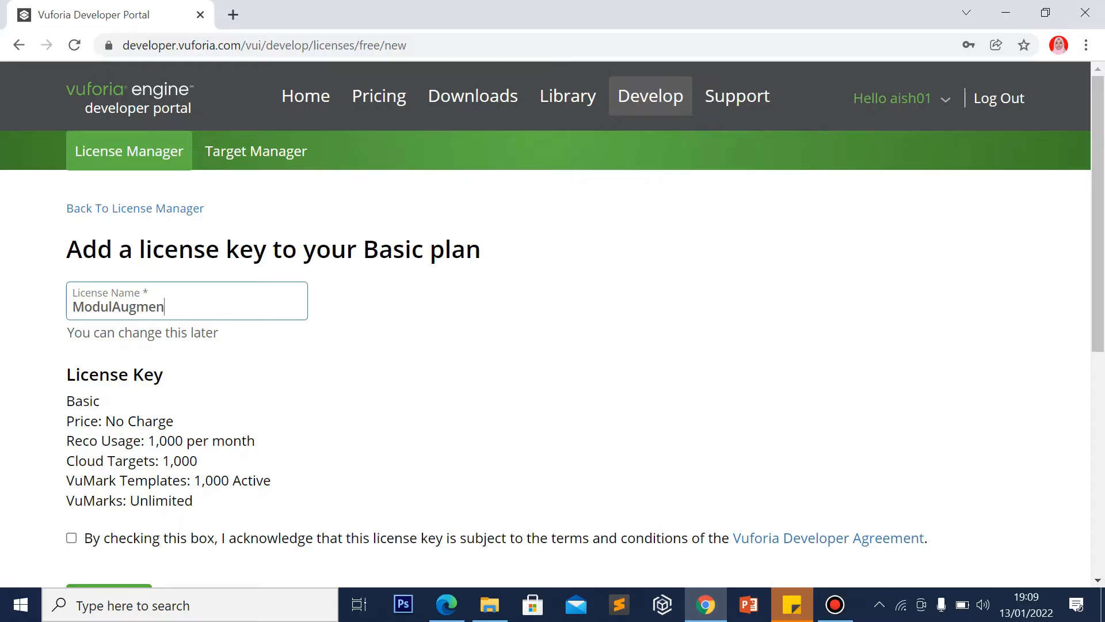
key("BackSpace")
key("BackSpace")
type("dd8")
key("BackSpace")
key("BackSpace")
type("Reality2022")
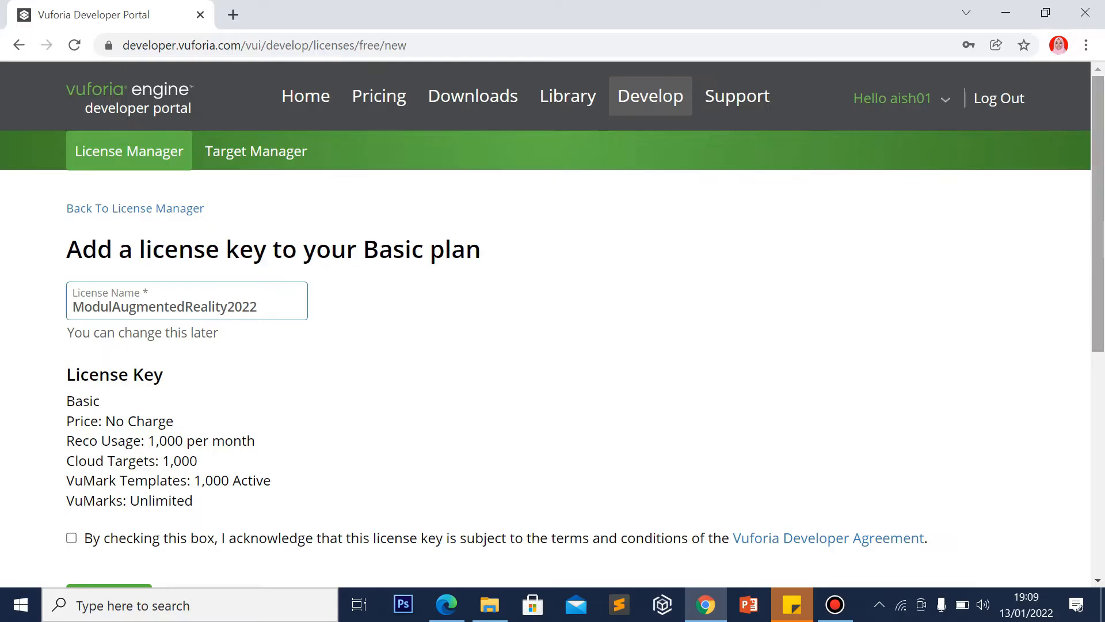
Accept the license terms and confirm creation of the Basic license key
scroll(552, 322, "down", 2)
left_click(72, 410)
left_click(213, 475)
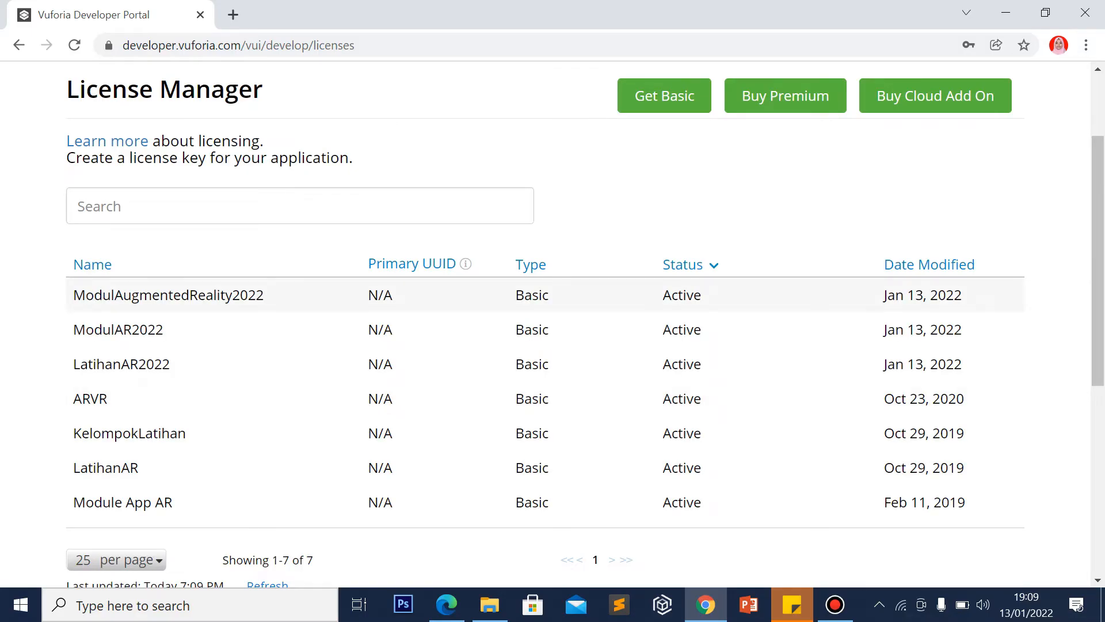
Copy the ModulAugmentedReality2022 license key from its details page, then go to Target Manager
left_click(222, 294)
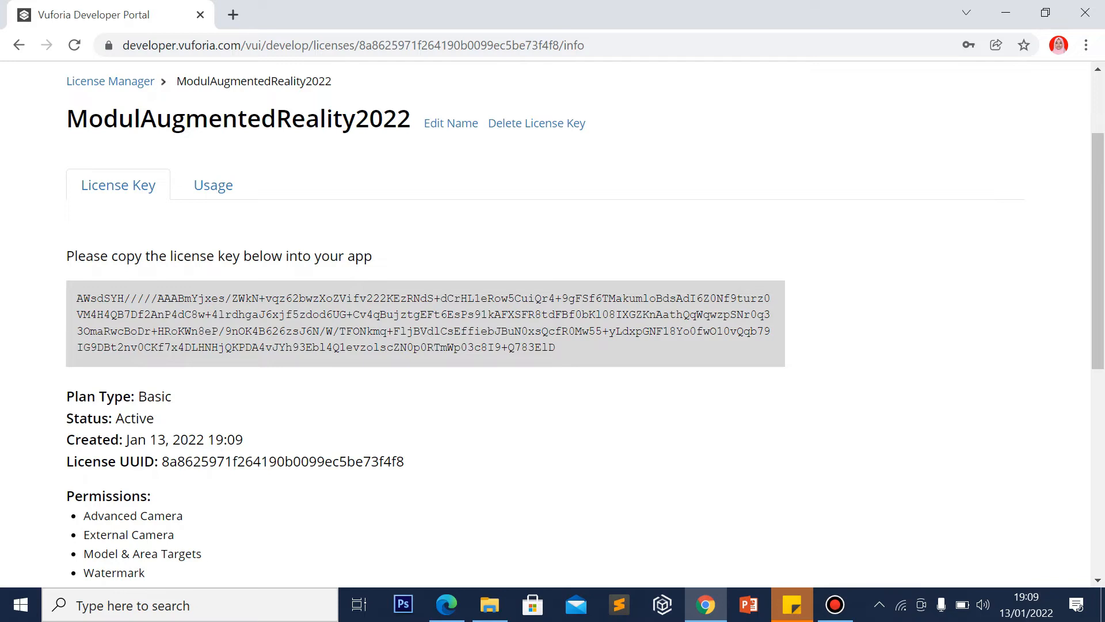
right_click(423, 325)
left_click(259, 343)
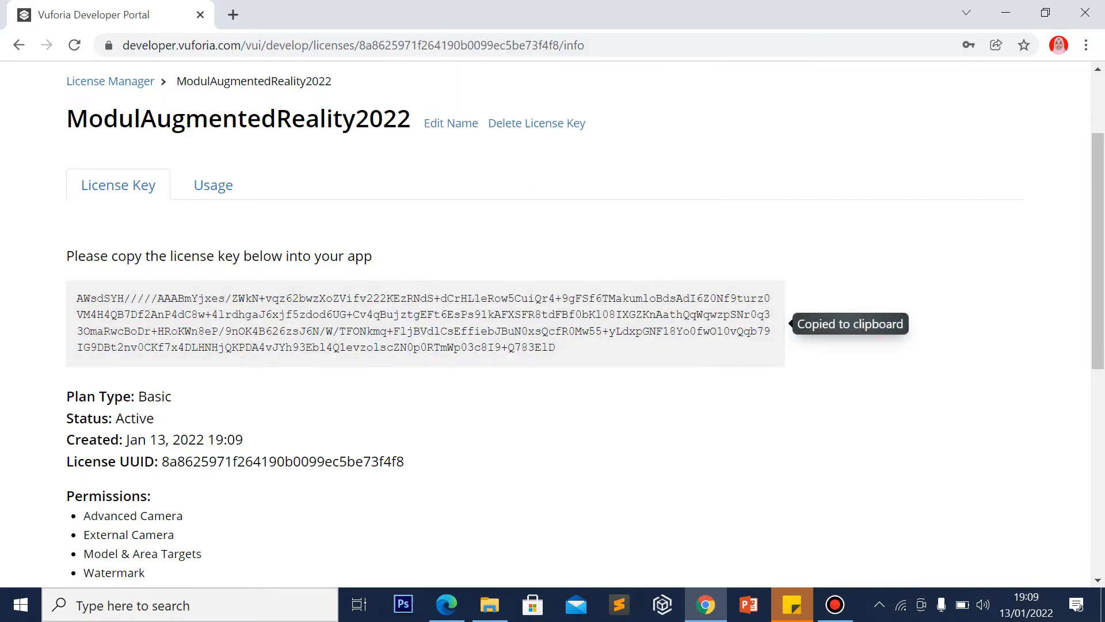
left_click(719, 313)
left_click(1098, 121)
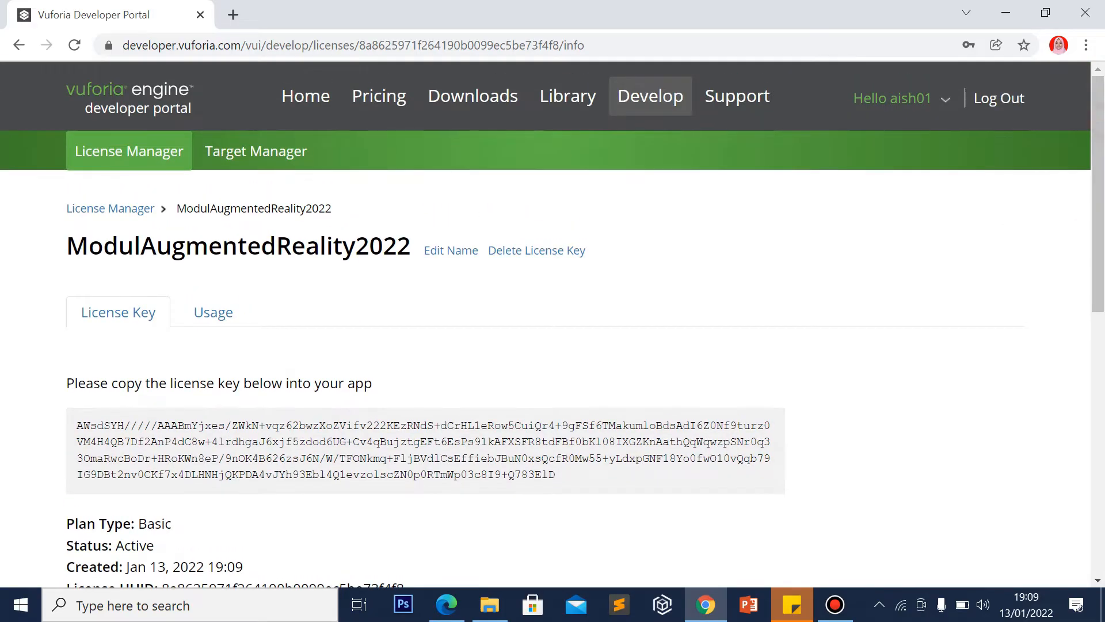
left_click(253, 153)
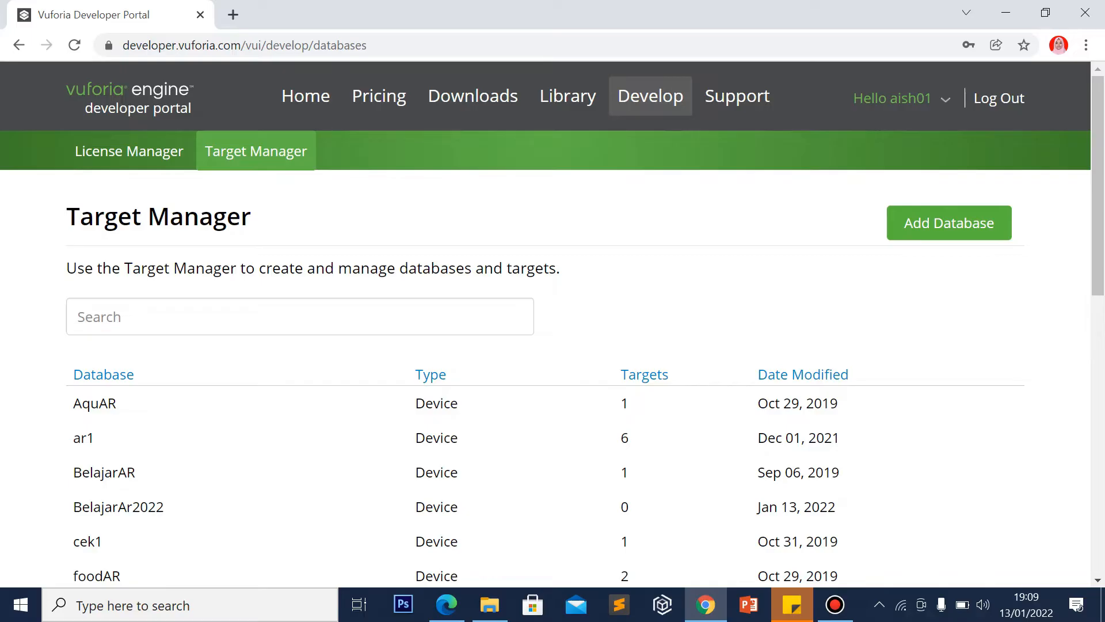
Add a Device database named ProjectAR2022 and open its empty target list
left_click(949, 223)
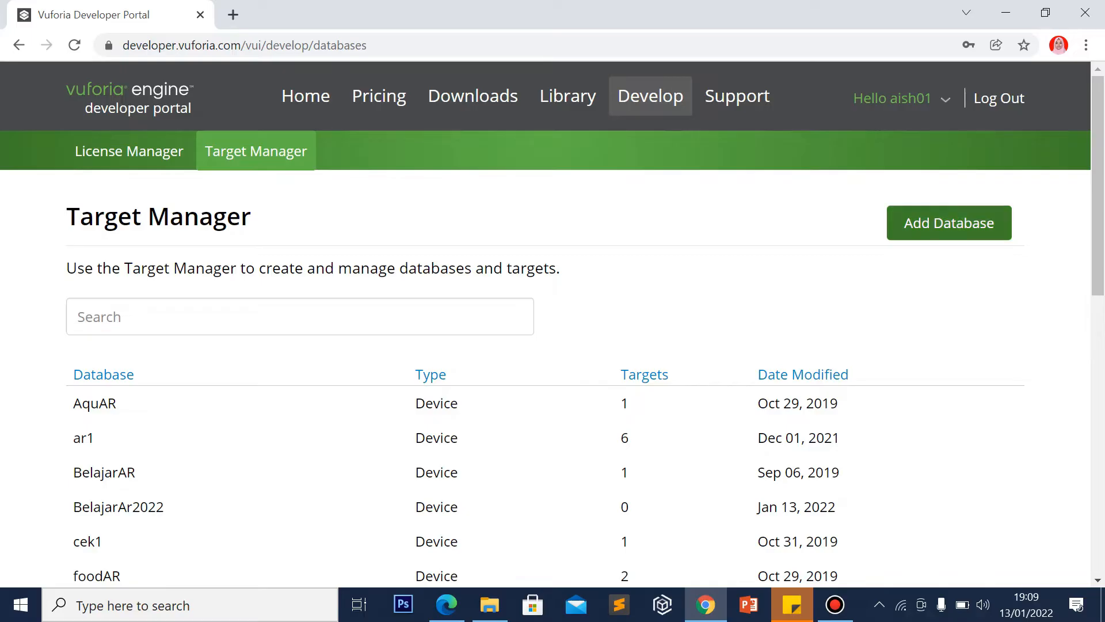
left_click(459, 258)
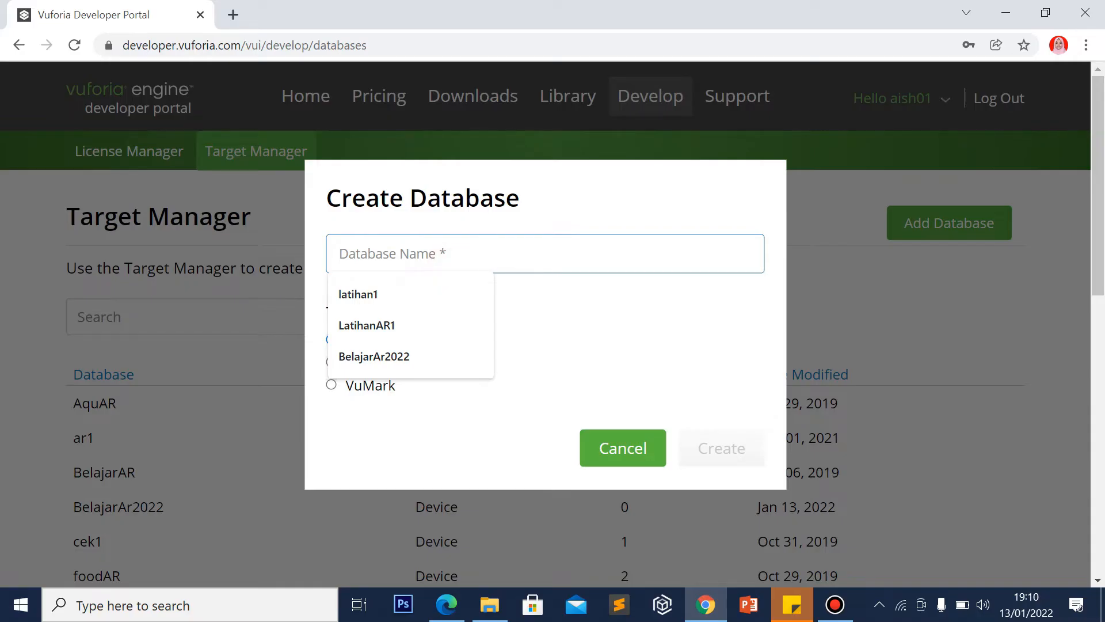
type("Pro")
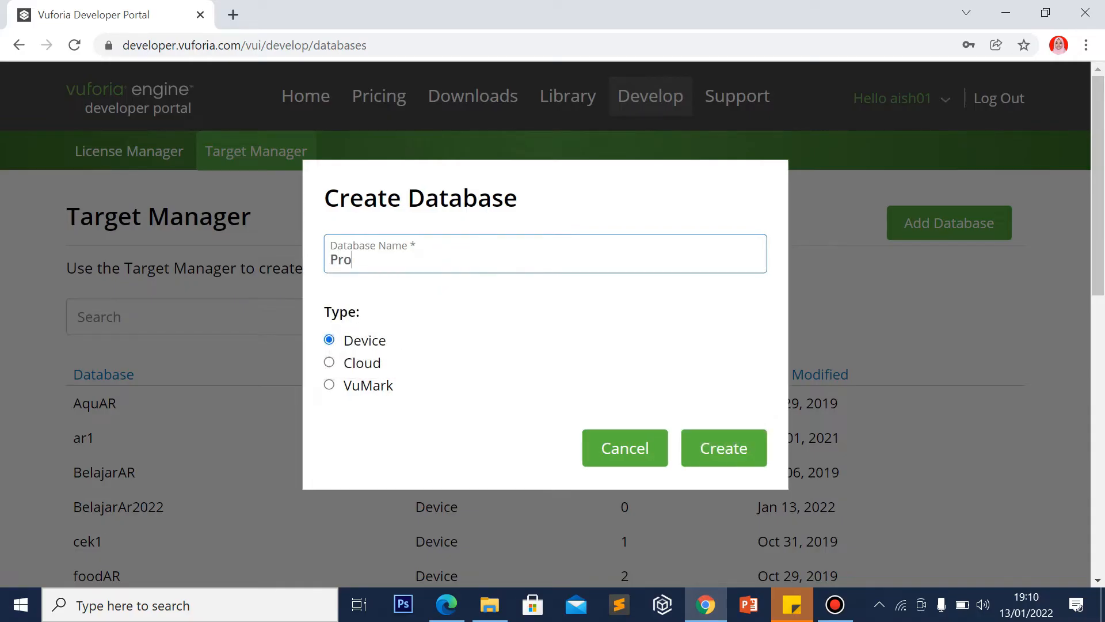
type("jectAR2022")
left_click(724, 448)
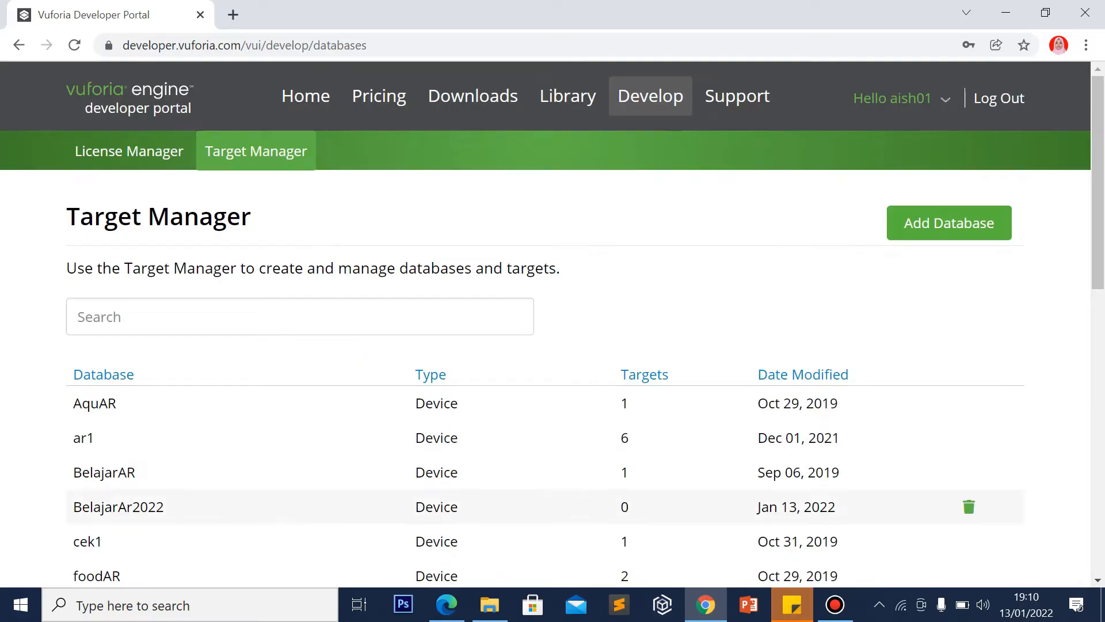
scroll(552, 323, "down", 7)
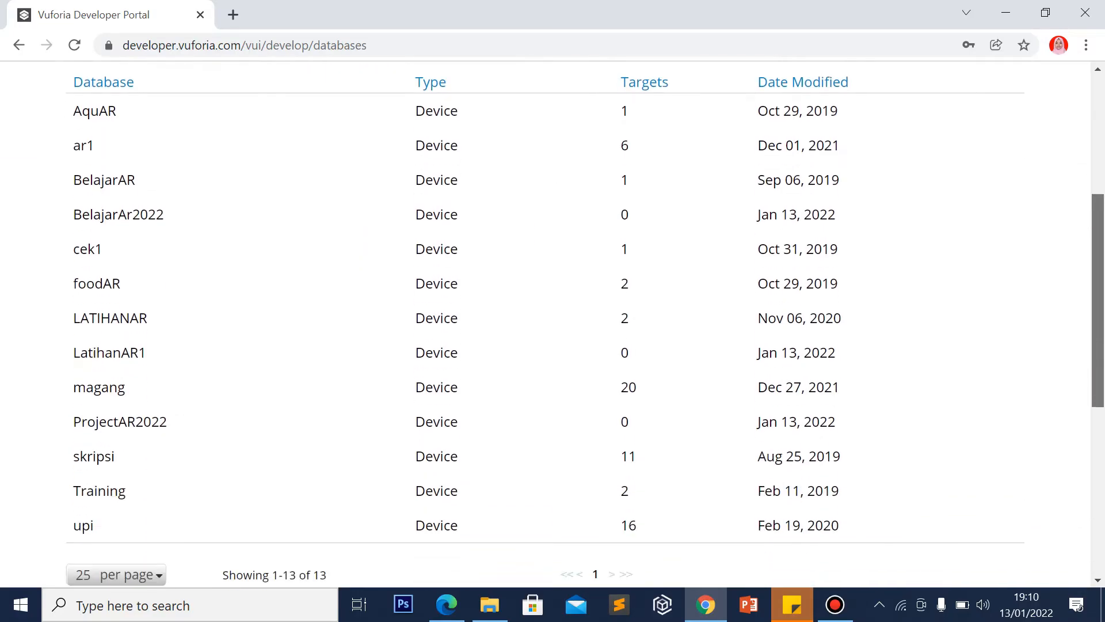
left_click(257, 298)
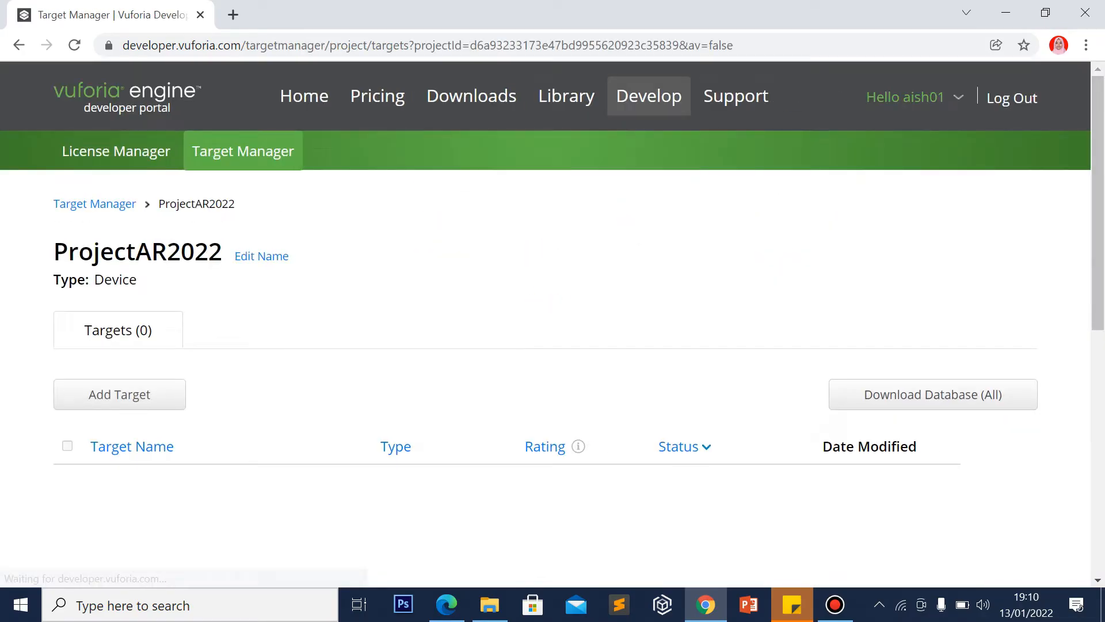
Add a single-image target from WAYANG SEMAR with width 5 and name WAYANG
left_click(157, 388)
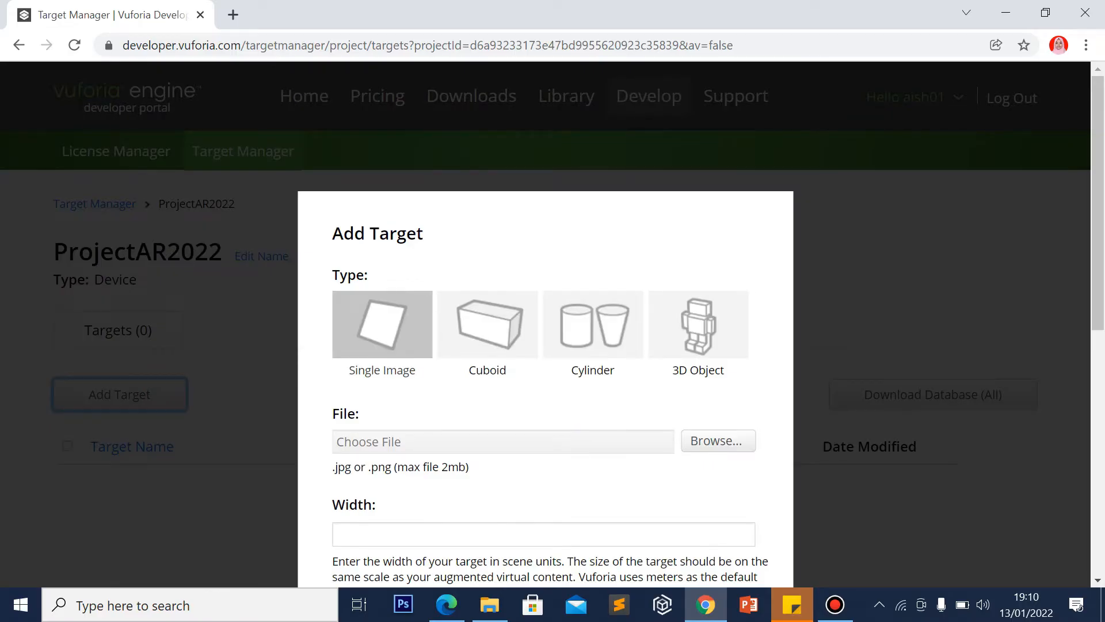
left_click(717, 441)
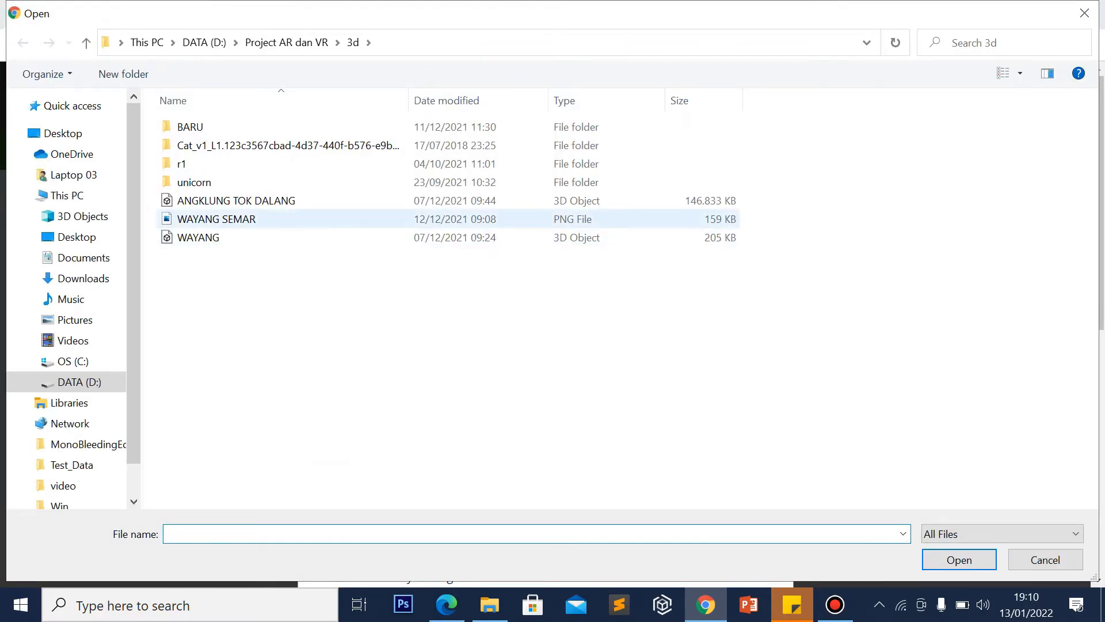
double_click(330, 217)
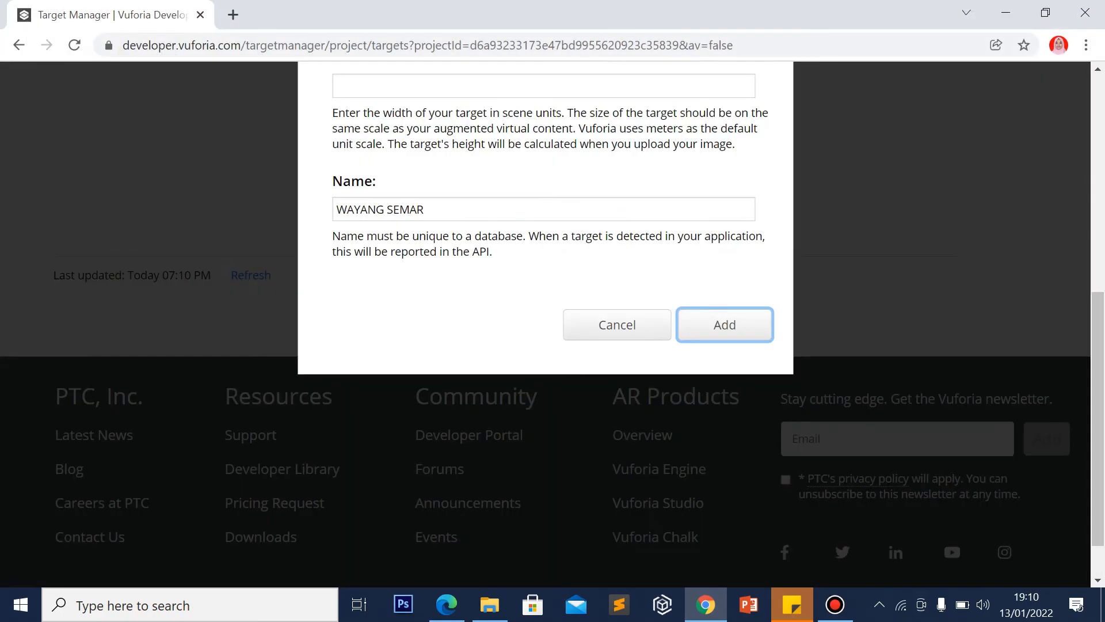
scroll(390, 262, "up", 3)
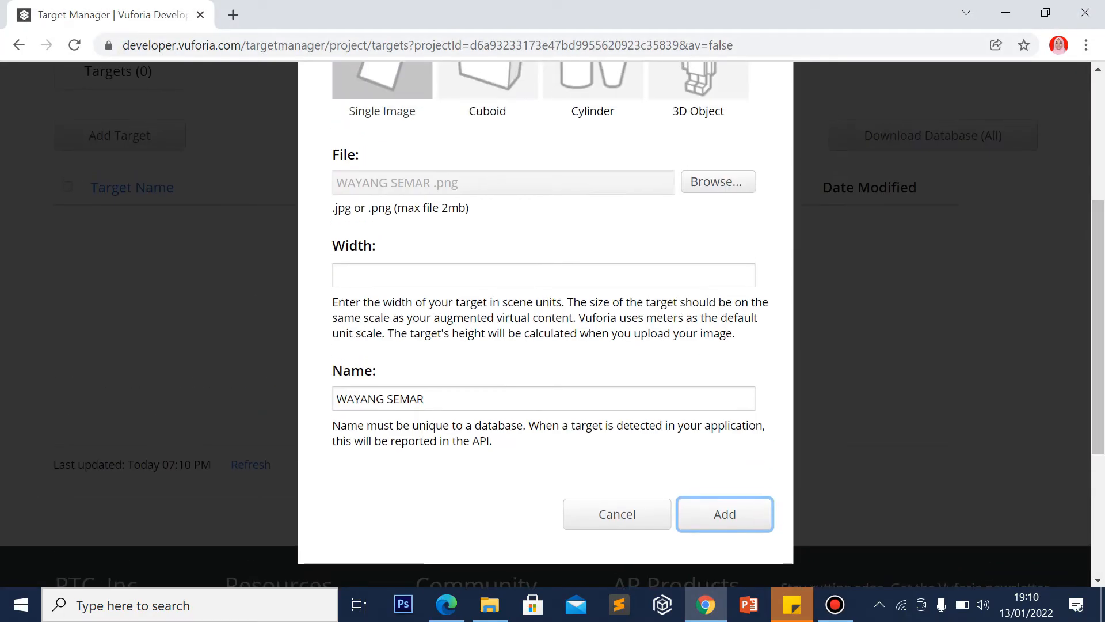
left_click(390, 264)
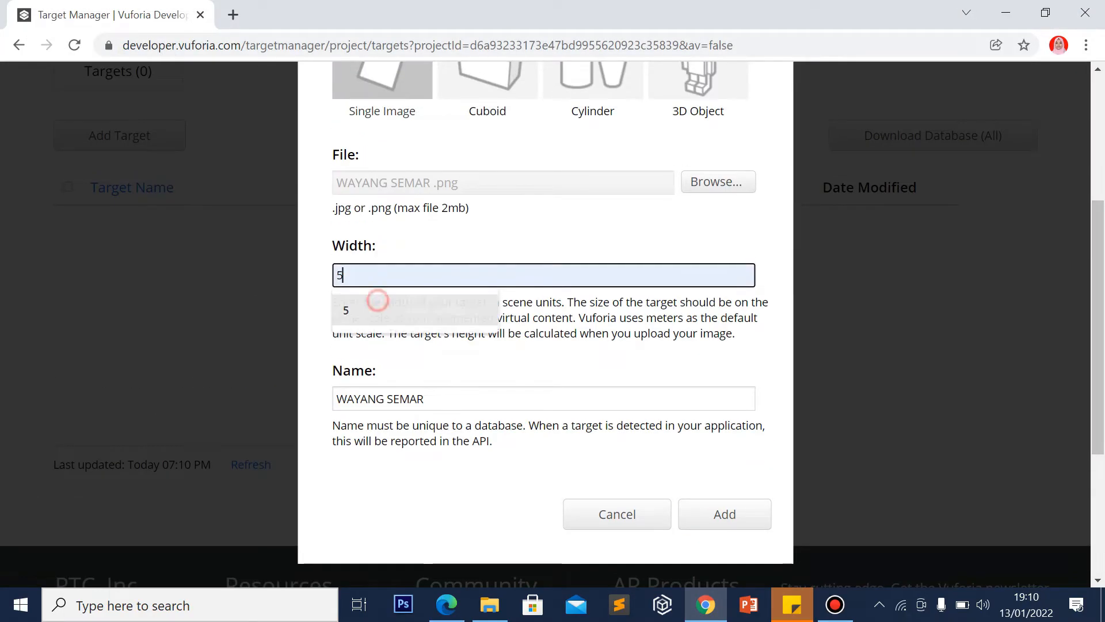
left_click(377, 305)
left_click(444, 399)
left_click_drag(444, 399, 387, 399)
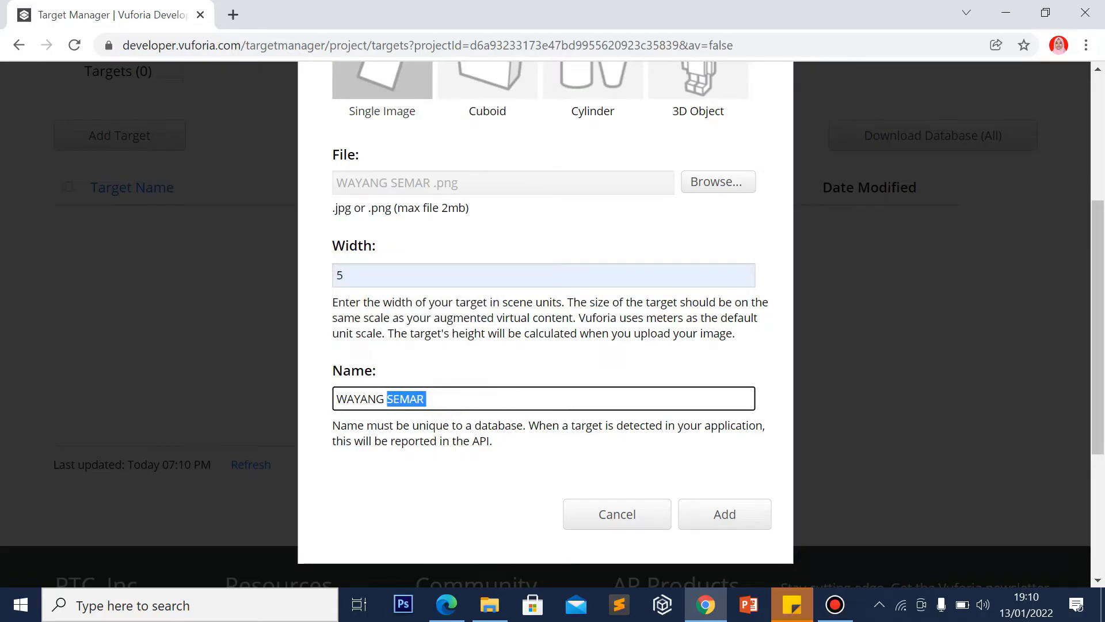
key("BackSpace")
left_click(741, 516)
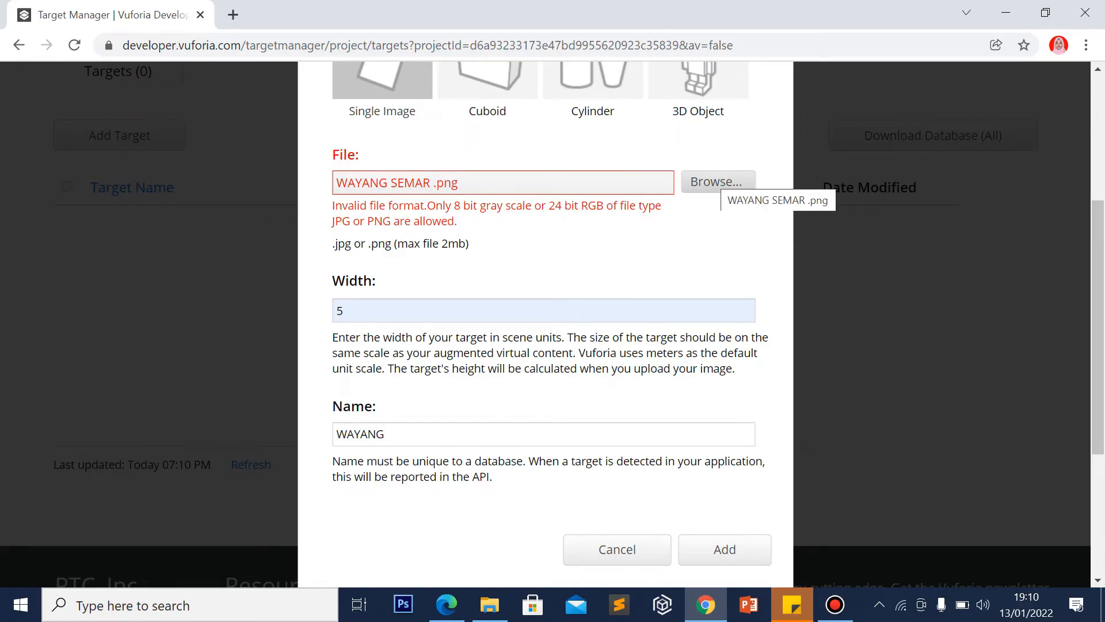
After the format error, re-pick WAYANG SEMAR from Pictures and submit it named WAYANG without spaces
left_click(718, 182)
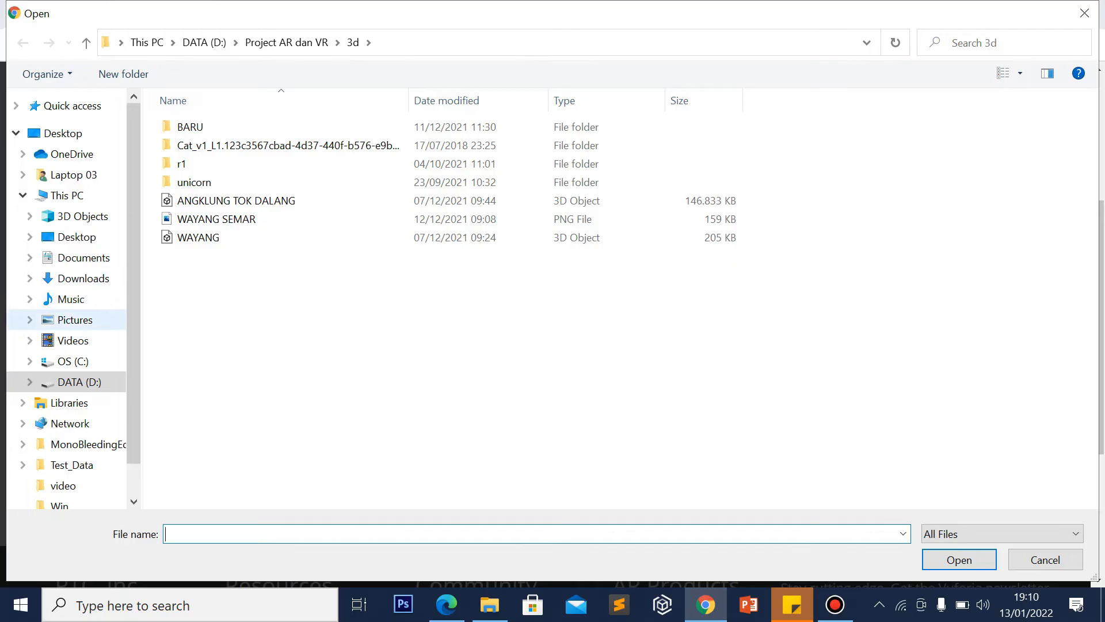
left_click(89, 319)
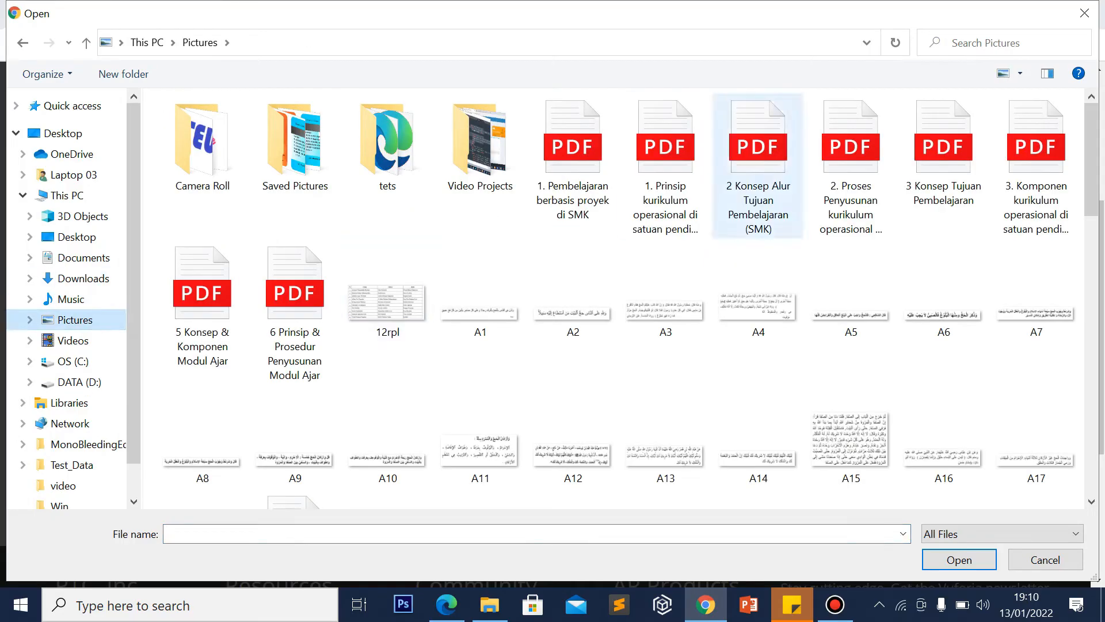
scroll(915, 144, "down", 10)
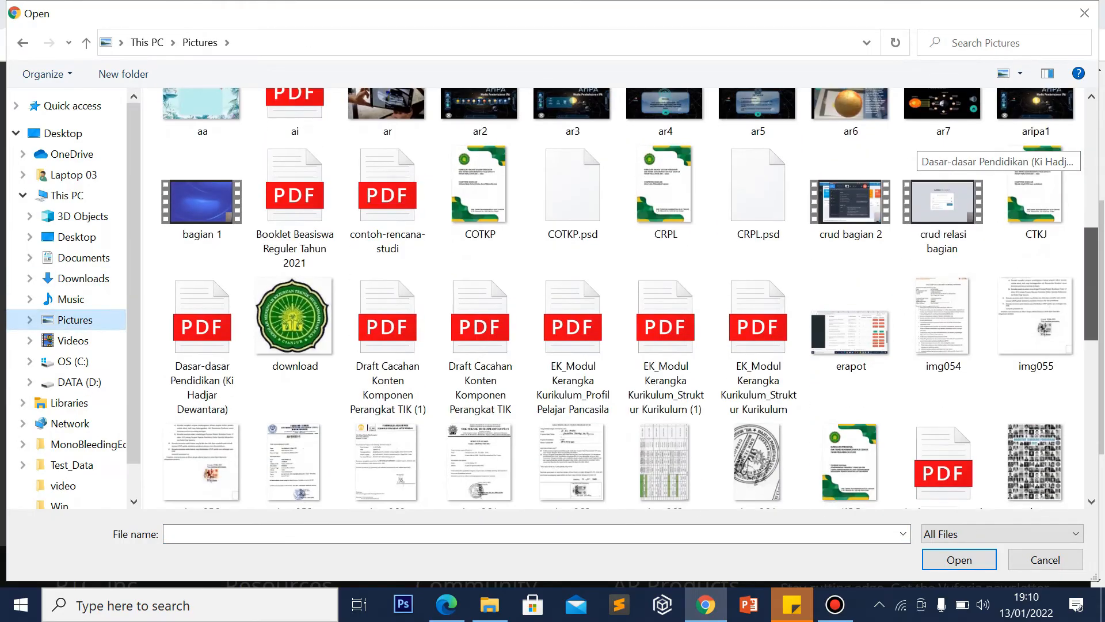
scroll(916, 147, "down", 8)
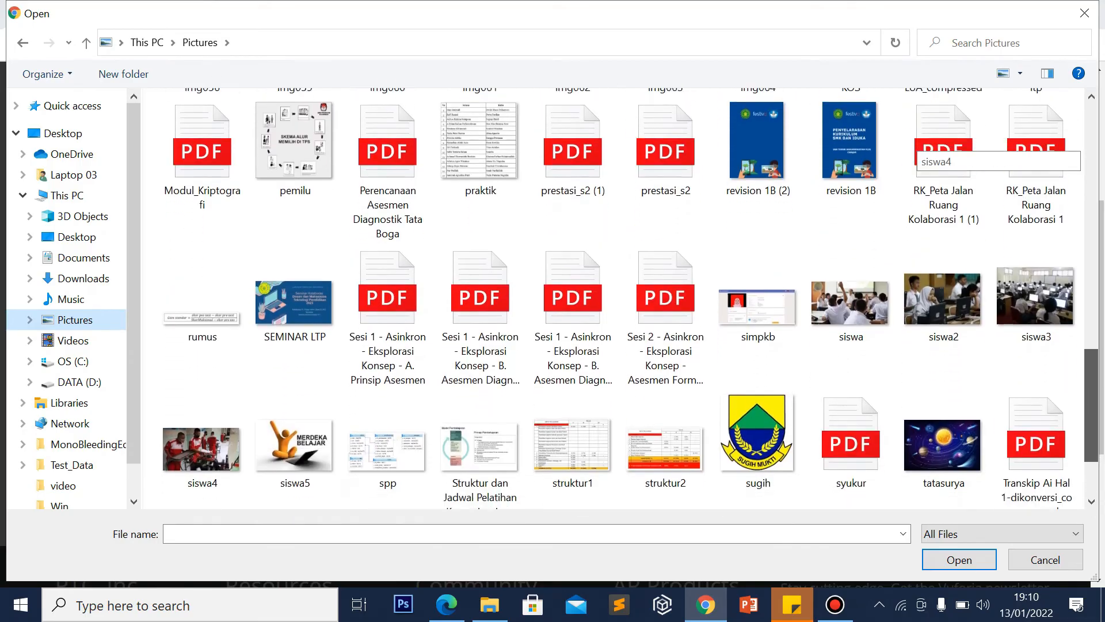
scroll(915, 146, "down", 2)
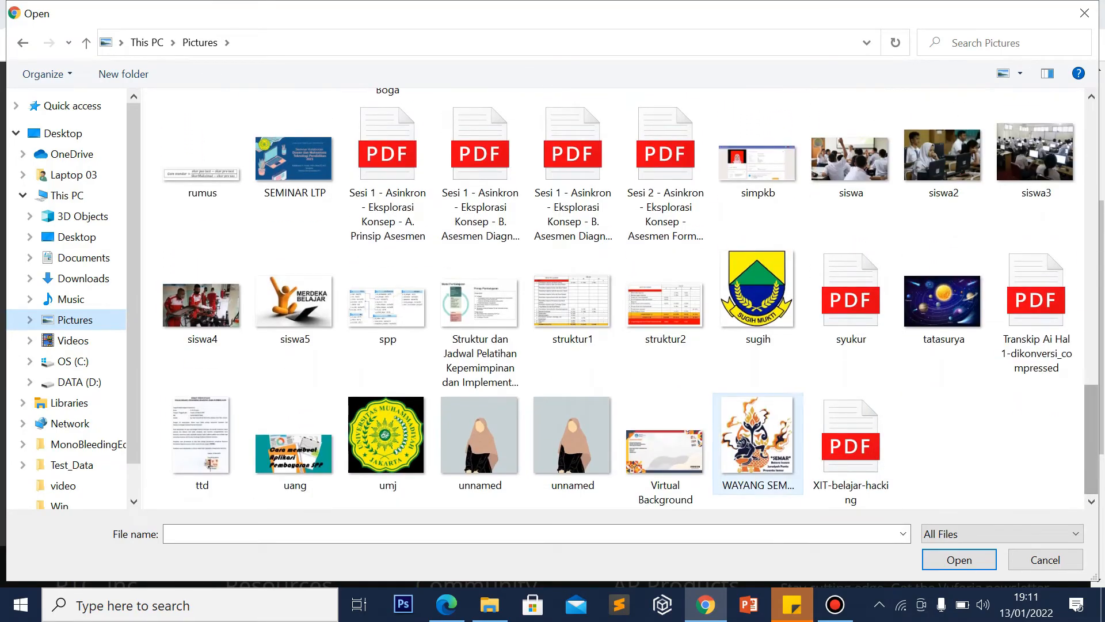
double_click(756, 435)
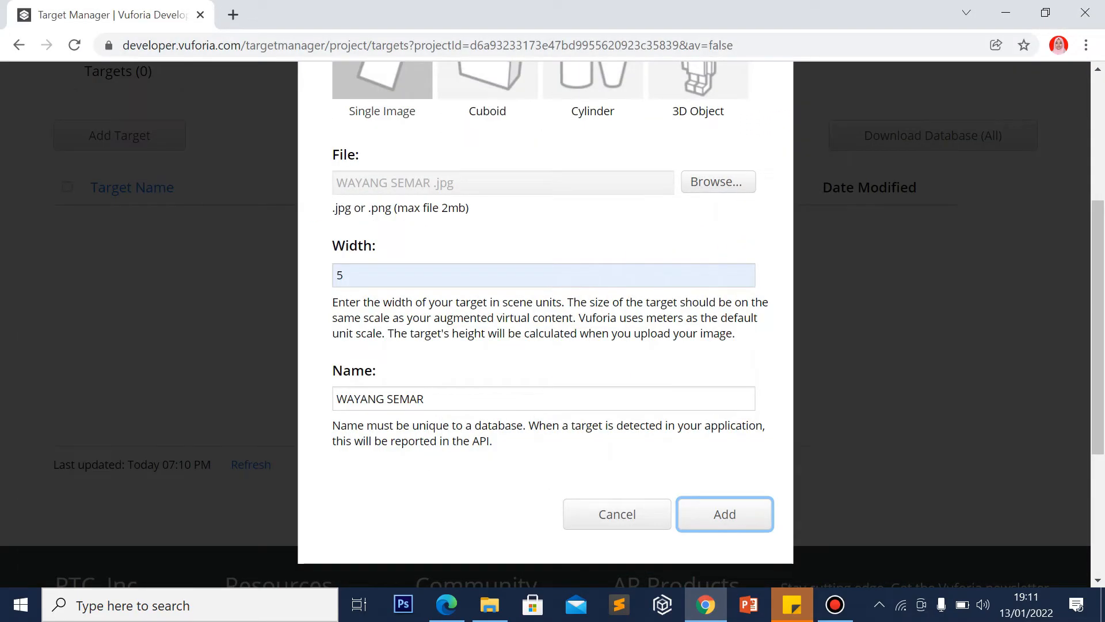
left_click(698, 506)
key("BackSpace")
key("BackSpace")
key("BackSpace")
key("BackSpace")
key("BackSpace")
key("BackSpace")
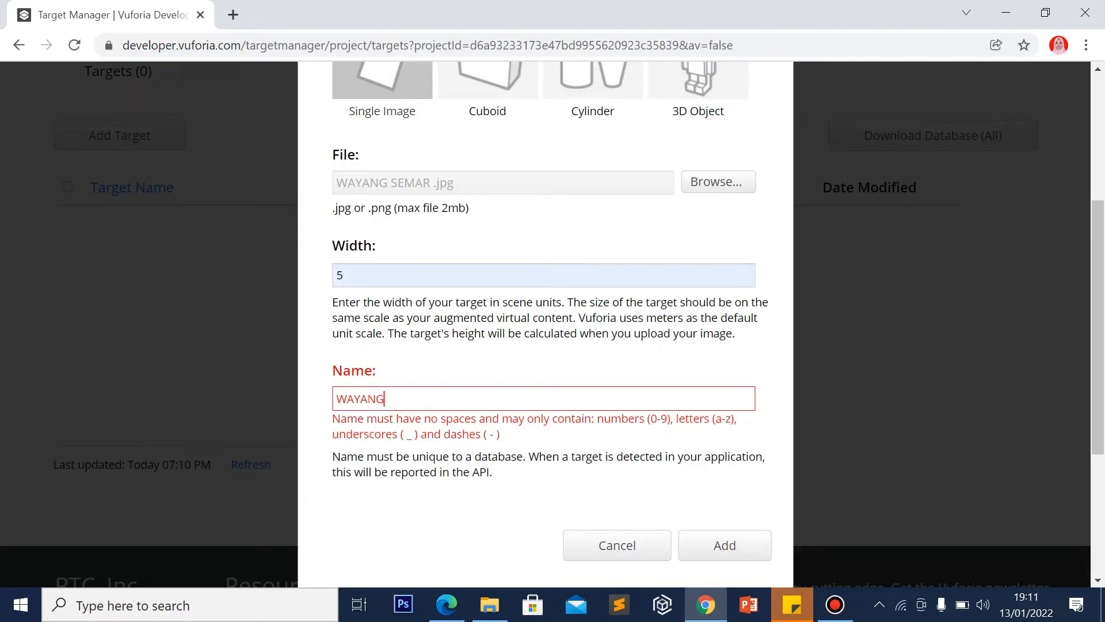
left_click(706, 547)
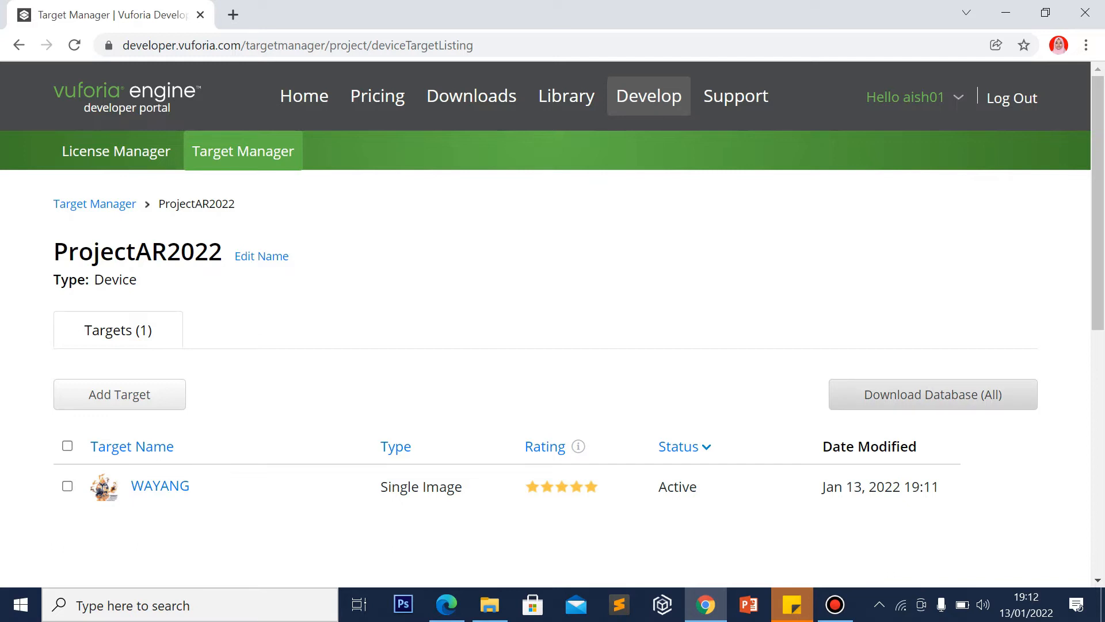
Download the full ProjectAR2022 database for the Unity Editor platform
left_click(933, 394)
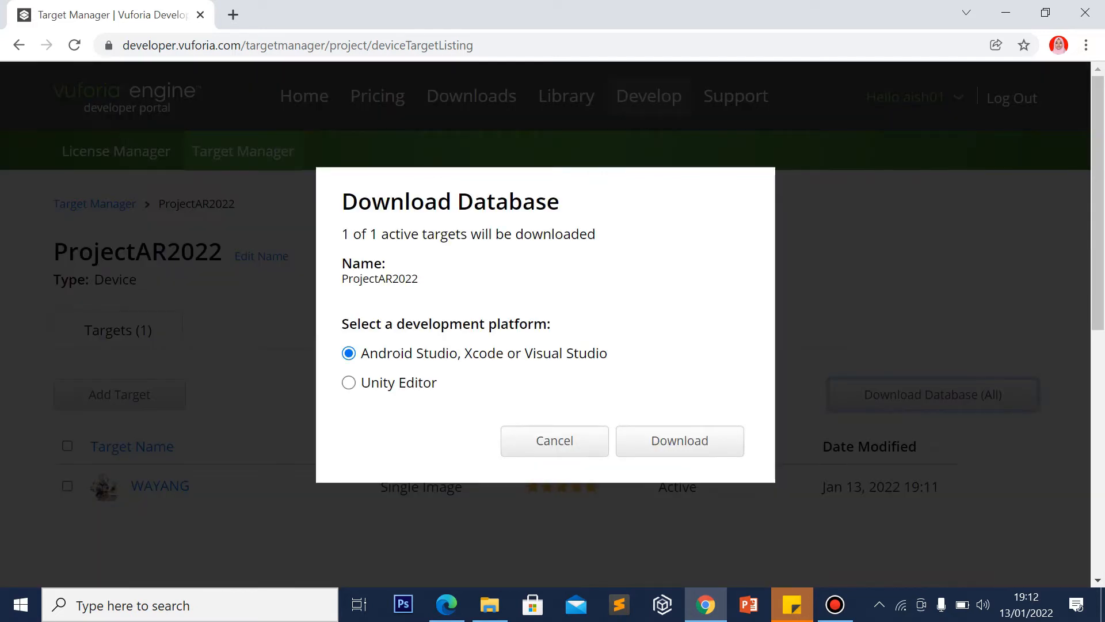
left_click(349, 383)
left_click(679, 441)
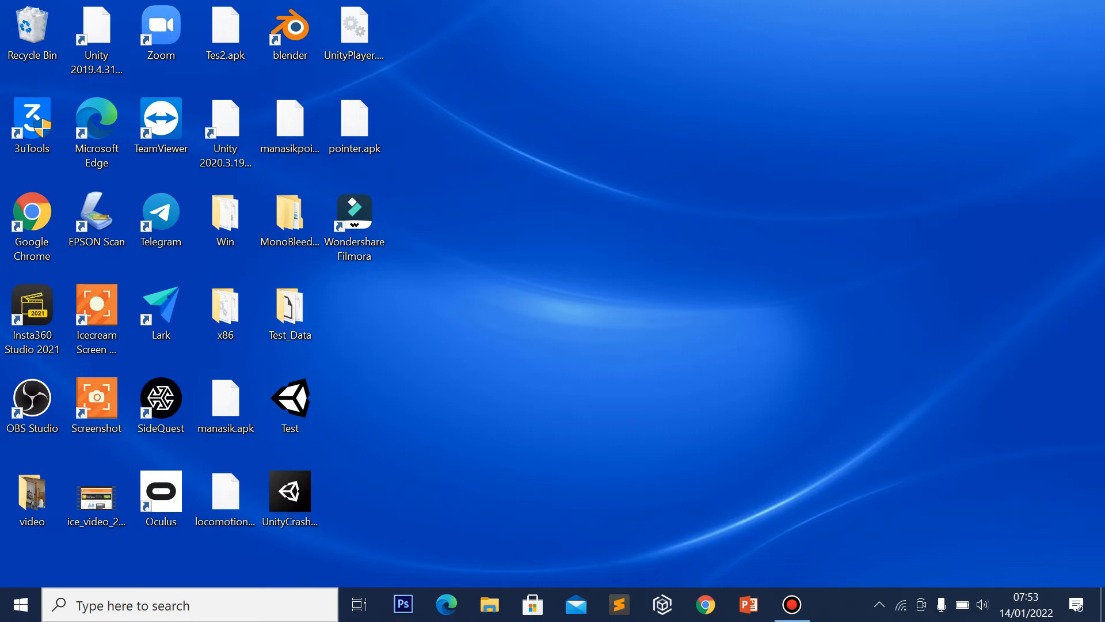
Search 'un' in the Windows taskbar and launch Unity
left_click(210, 614)
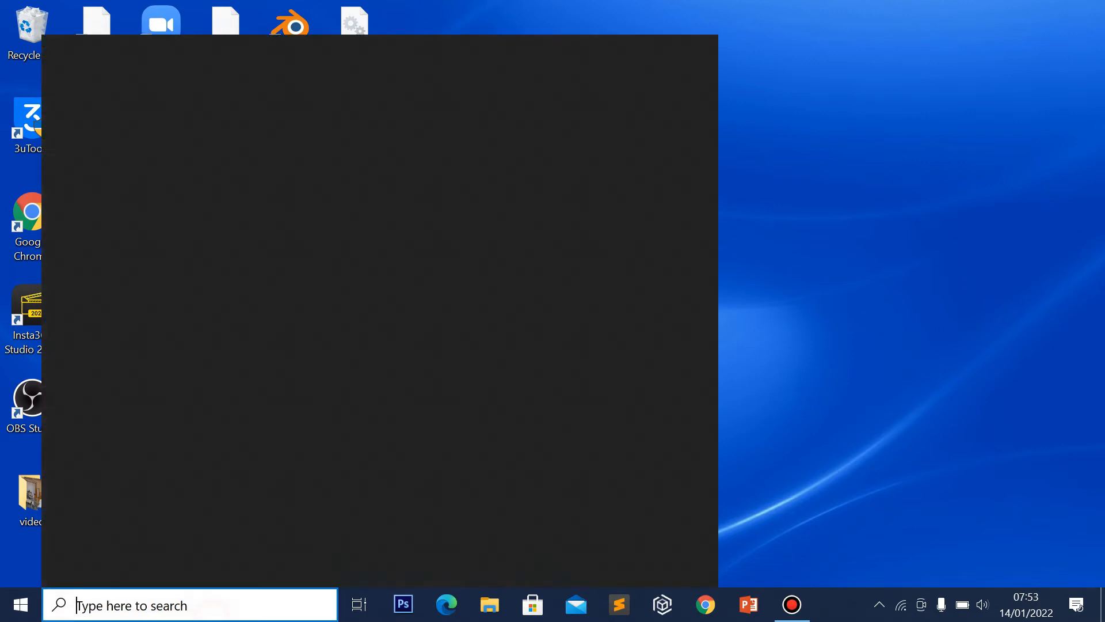
type("un")
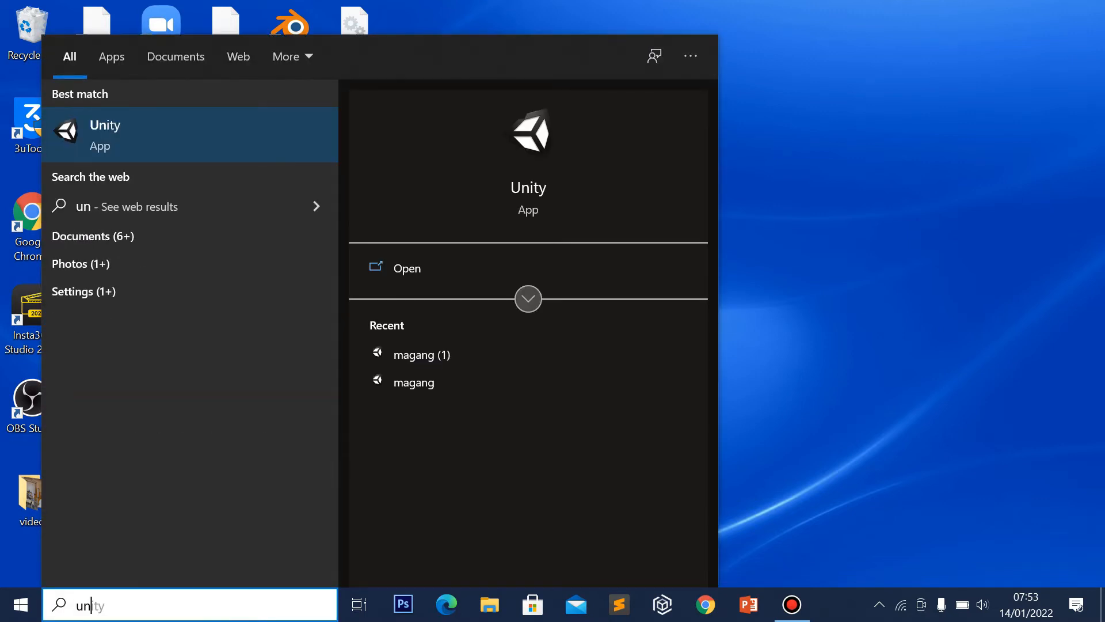
key("Return")
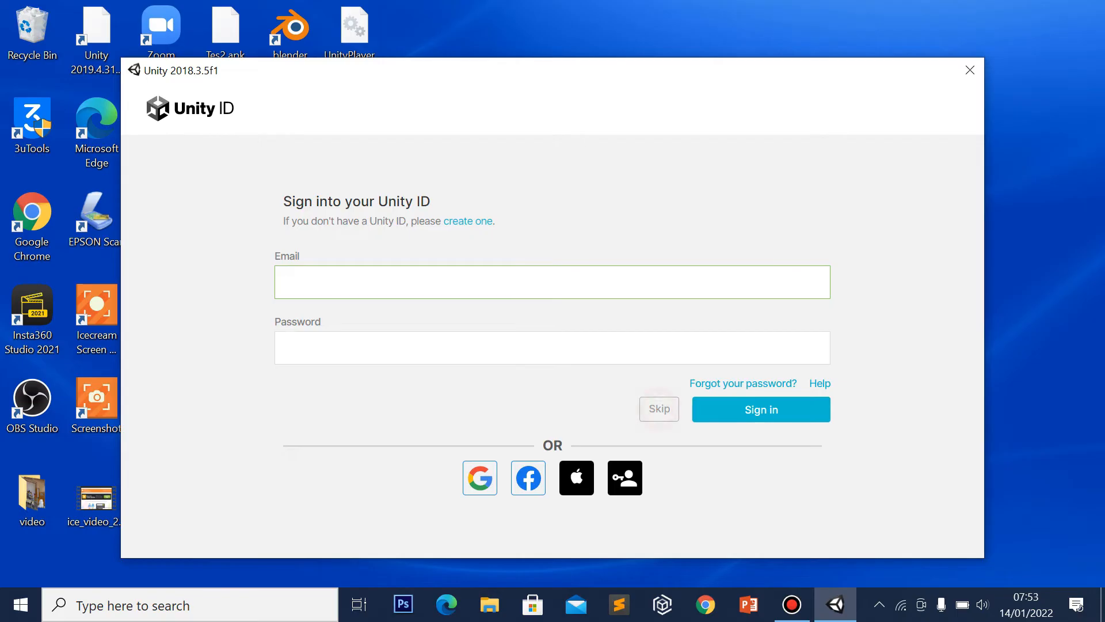
Skip Unity ID sign-in and name a new 3D project BelajarAR2022 in D:\Project AR dan VR
left_click(659, 409)
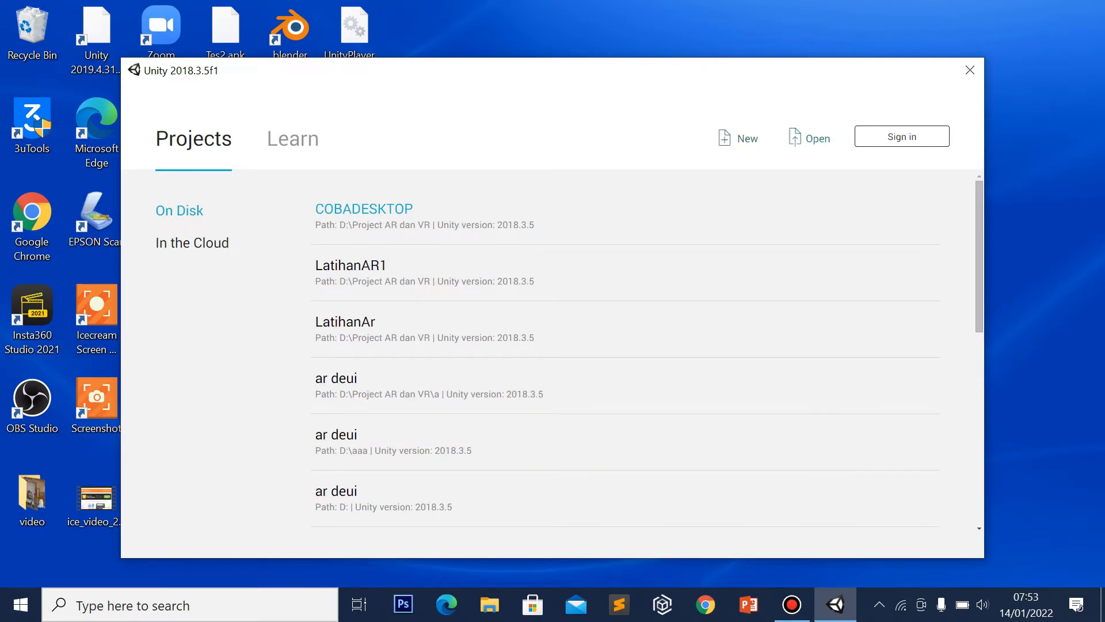
left_click(739, 139)
left_click(558, 262)
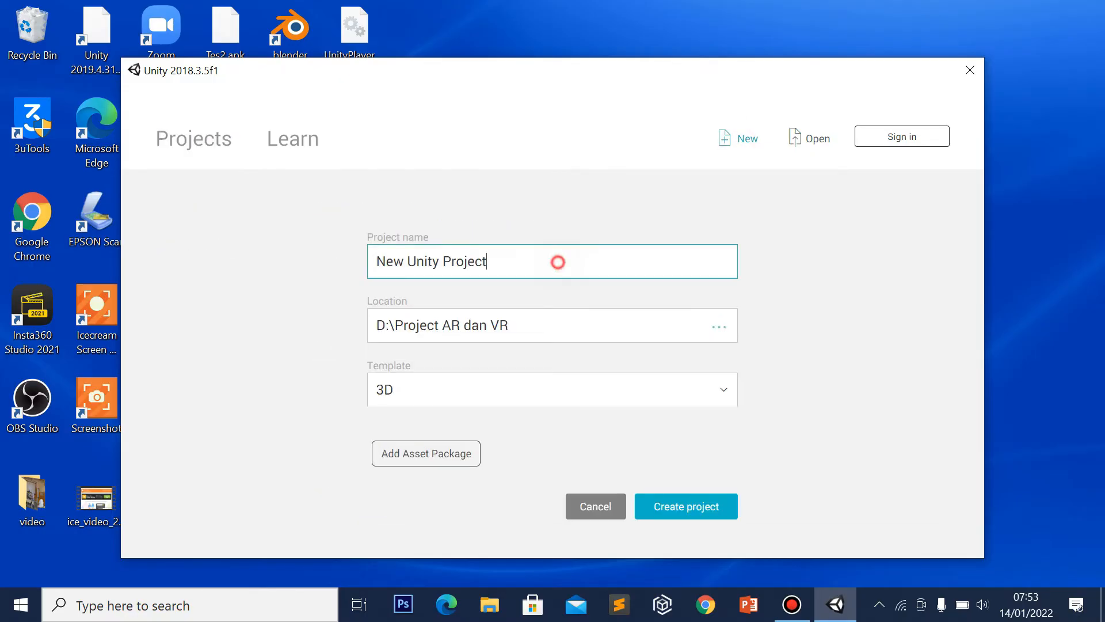
left_click_drag(558, 262, 376, 262)
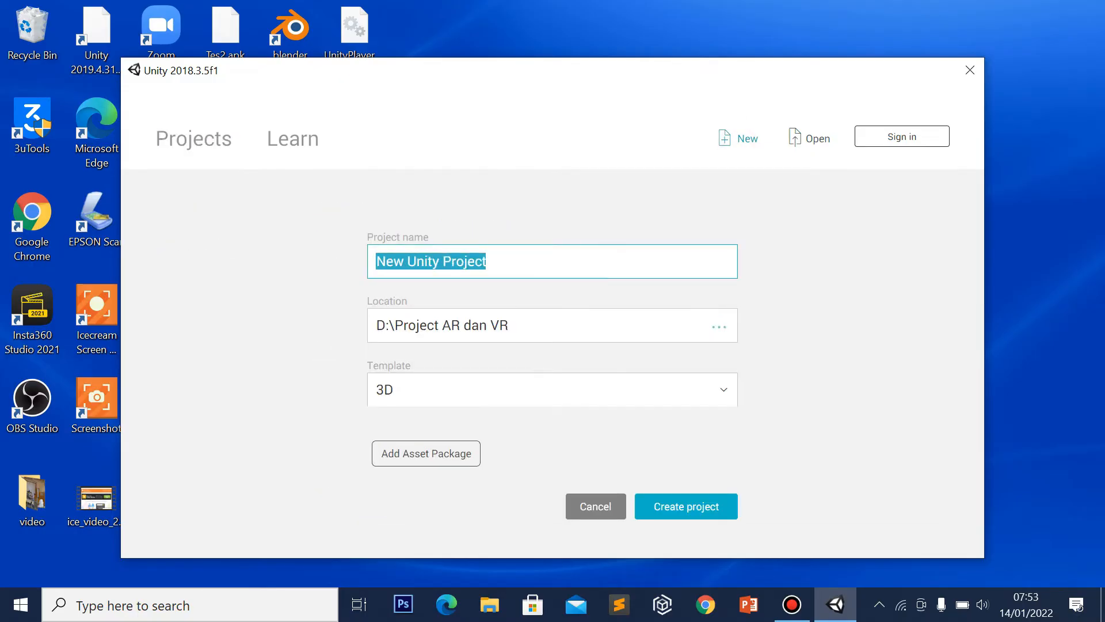
type("Belahar")
key("BackSpace")
key("BackSpace")
key("BackSpace")
type("jarAR2022")
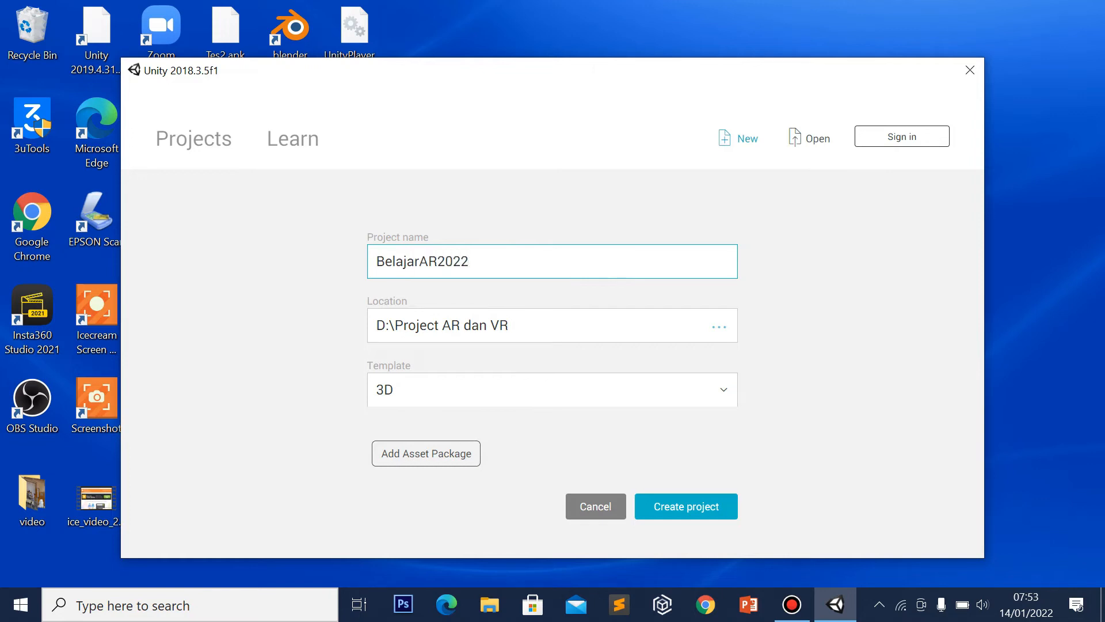
left_click(719, 326)
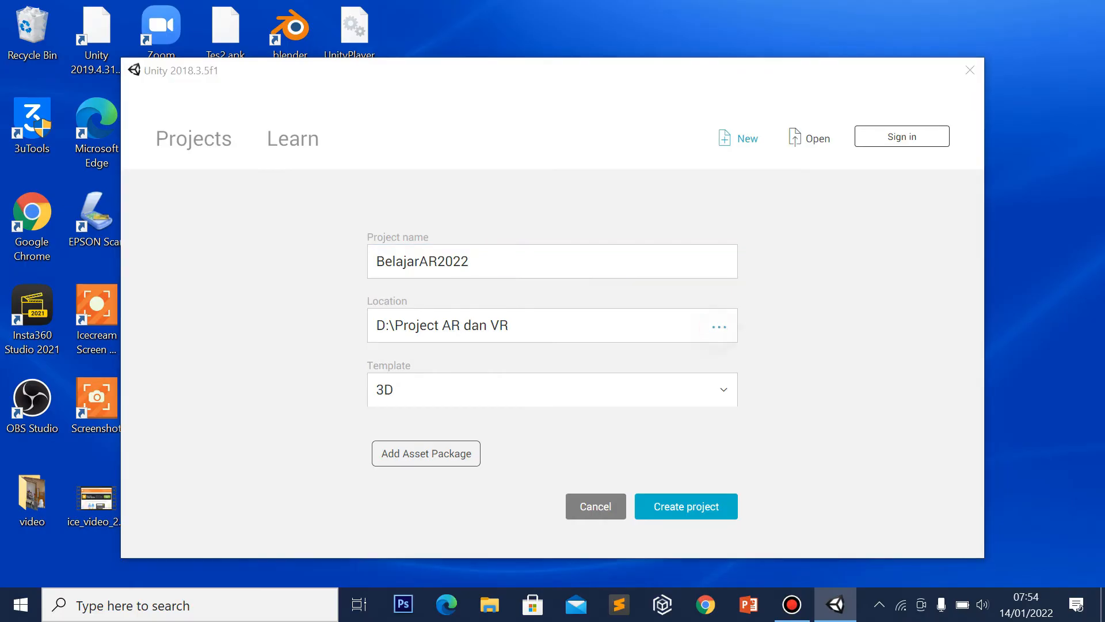
left_click(614, 470)
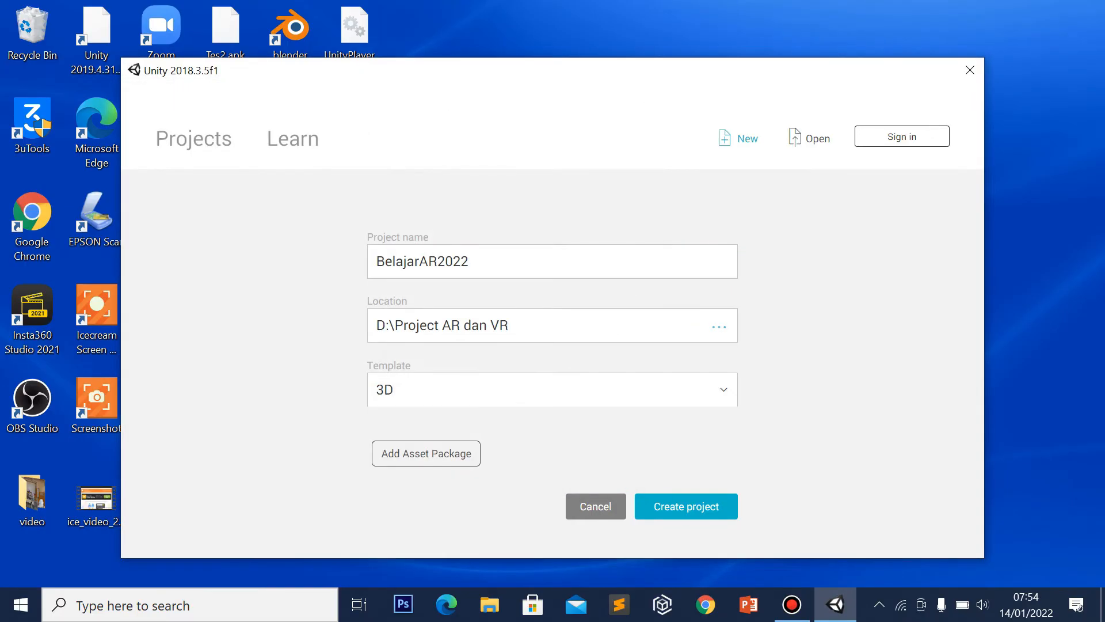
Create BelajarAR2022 and wait for the Editor to load its SampleScene
left_click(698, 506)
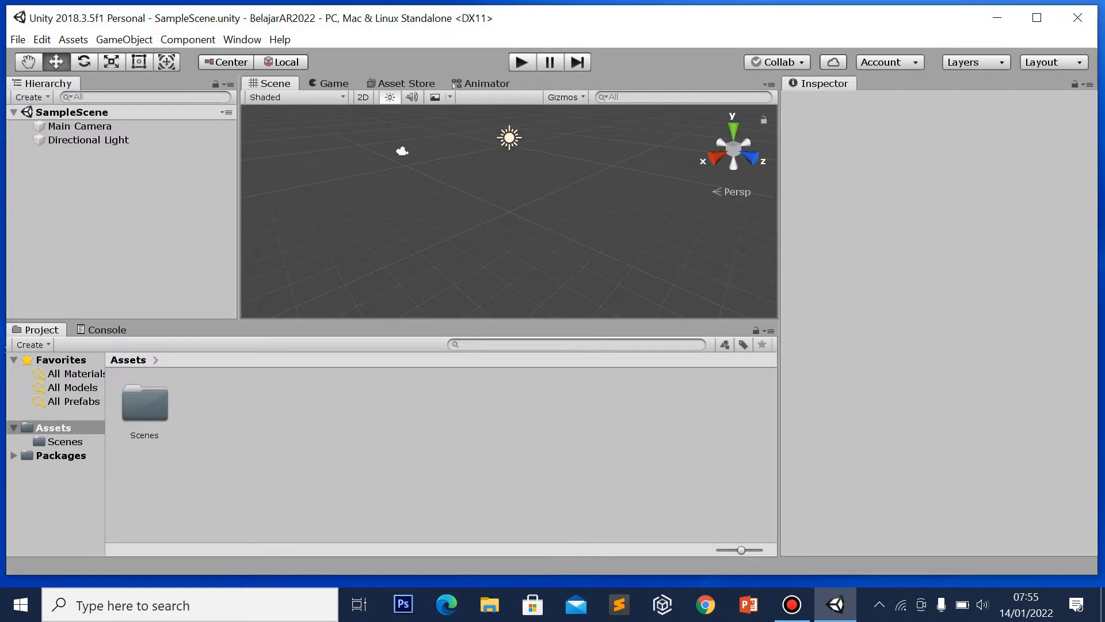
Dismiss the update notice and switch the Build Settings platform to Android
mouse_move(792, 604)
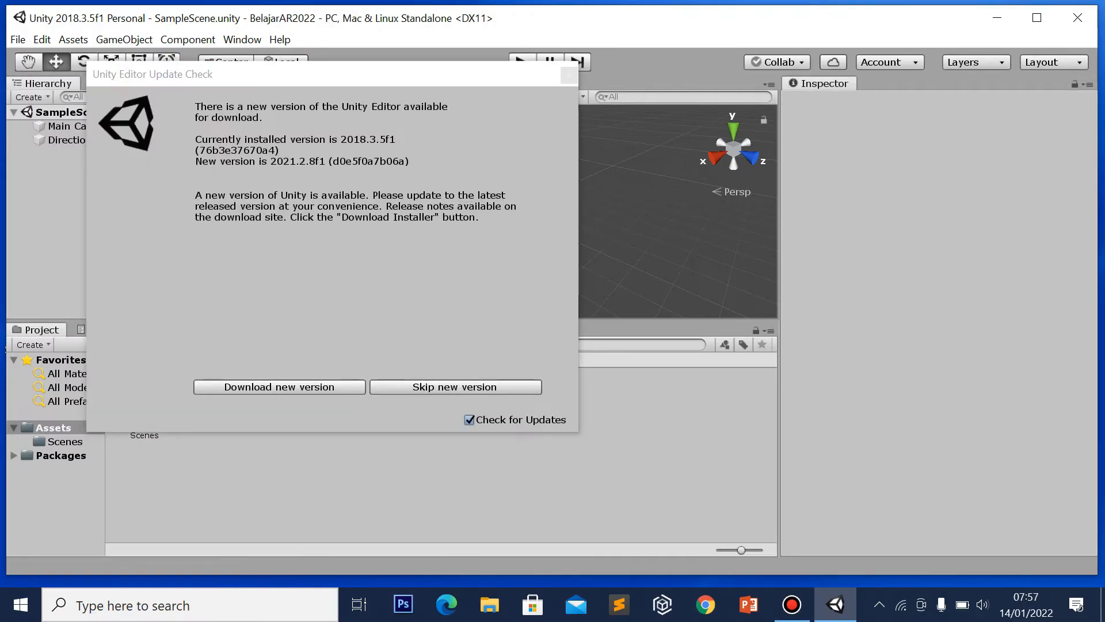
left_click(484, 386)
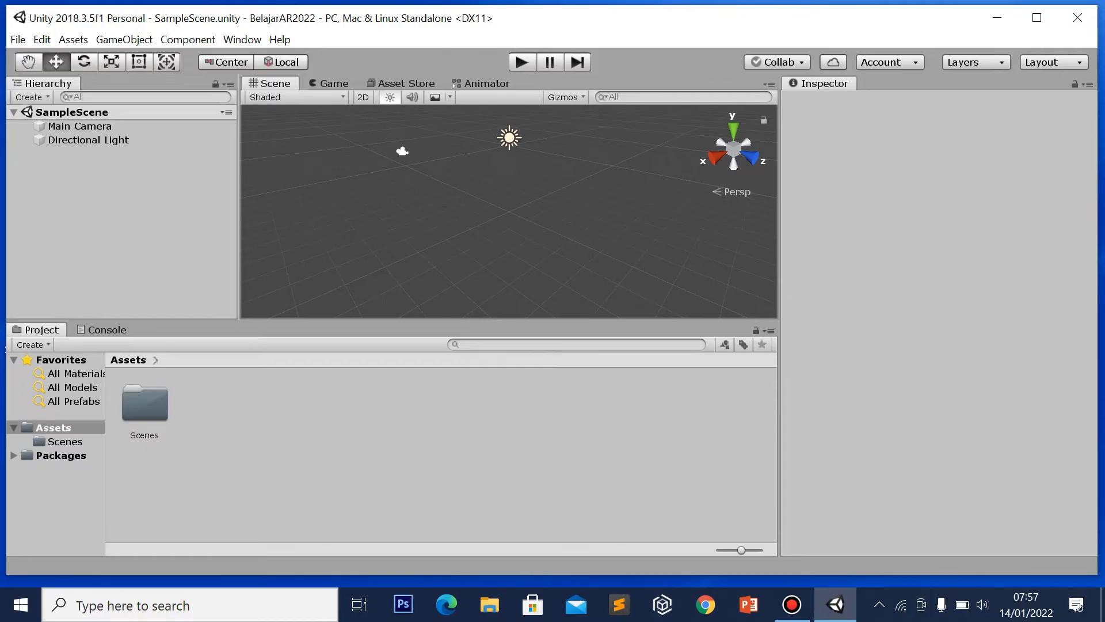
left_click(18, 39)
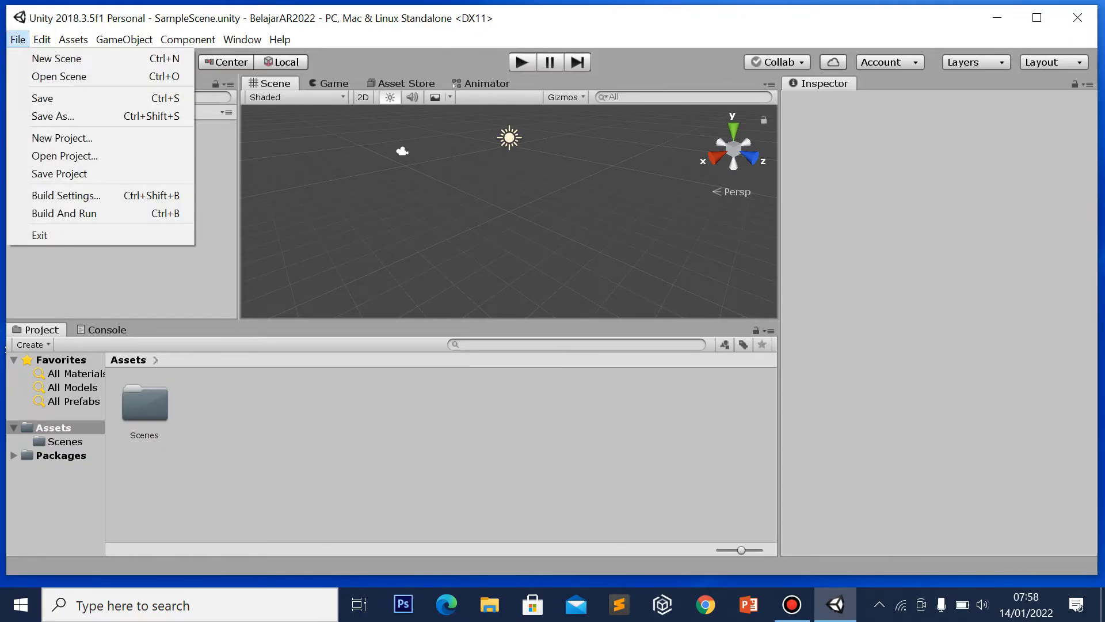
left_click(107, 196)
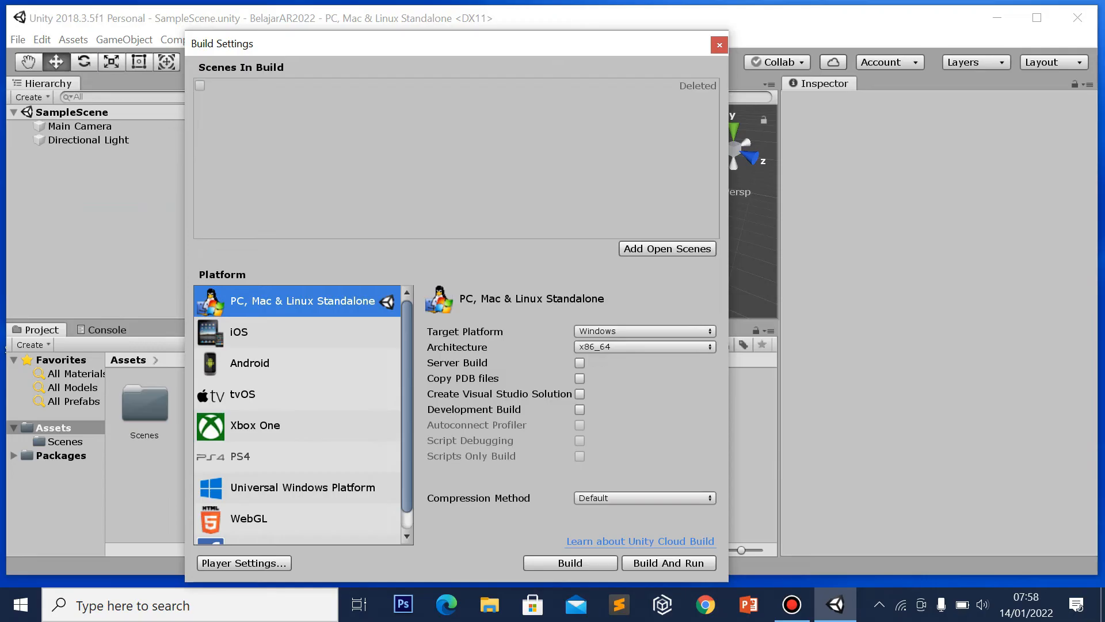
left_click(306, 365)
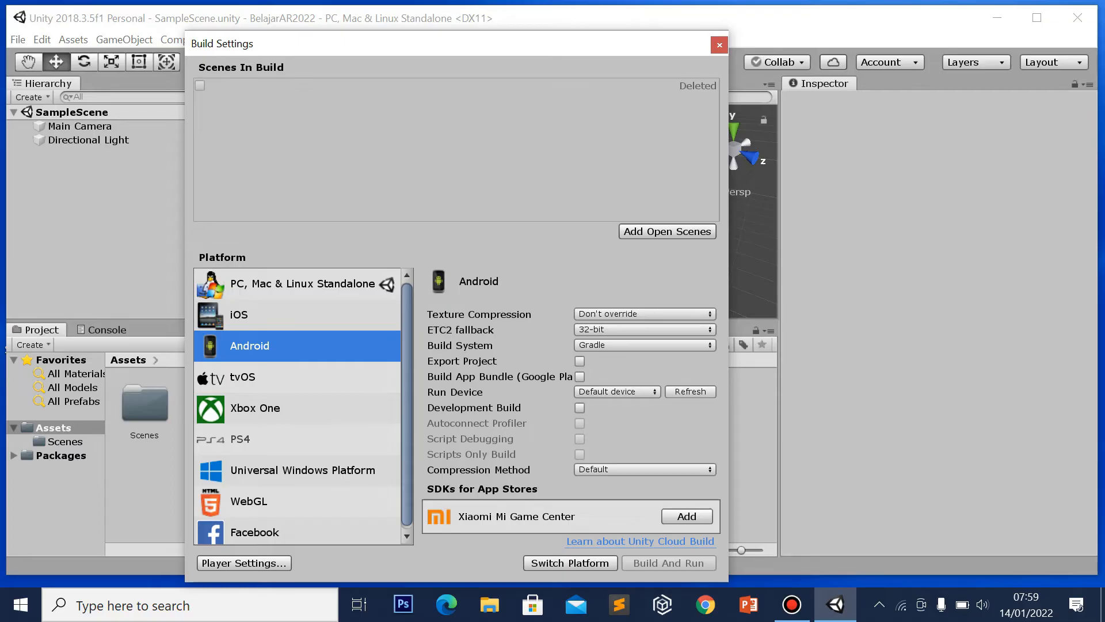
Enable Vuforia Augmented Reality in Android XR Settings and close Build Settings
left_click(244, 562)
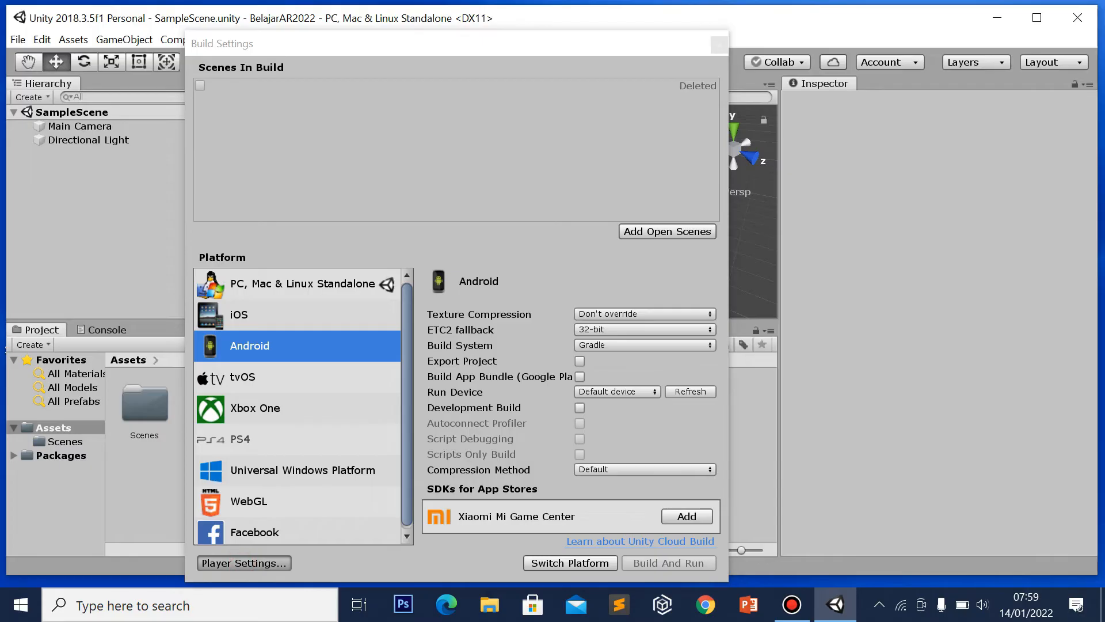
scroll(933, 322, "down", 1)
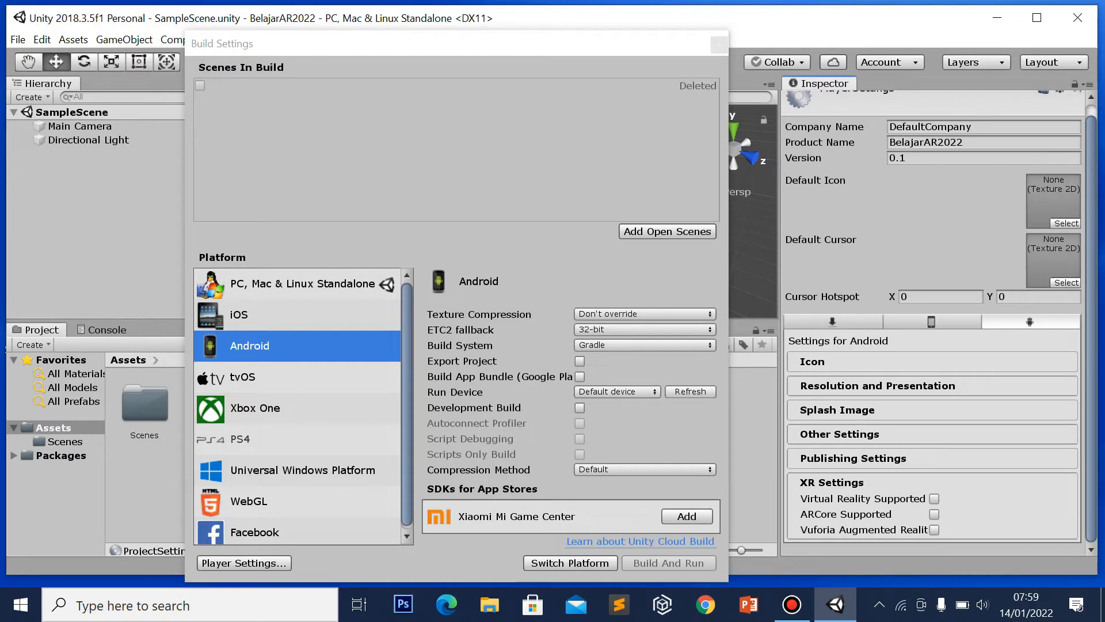
left_click(934, 530)
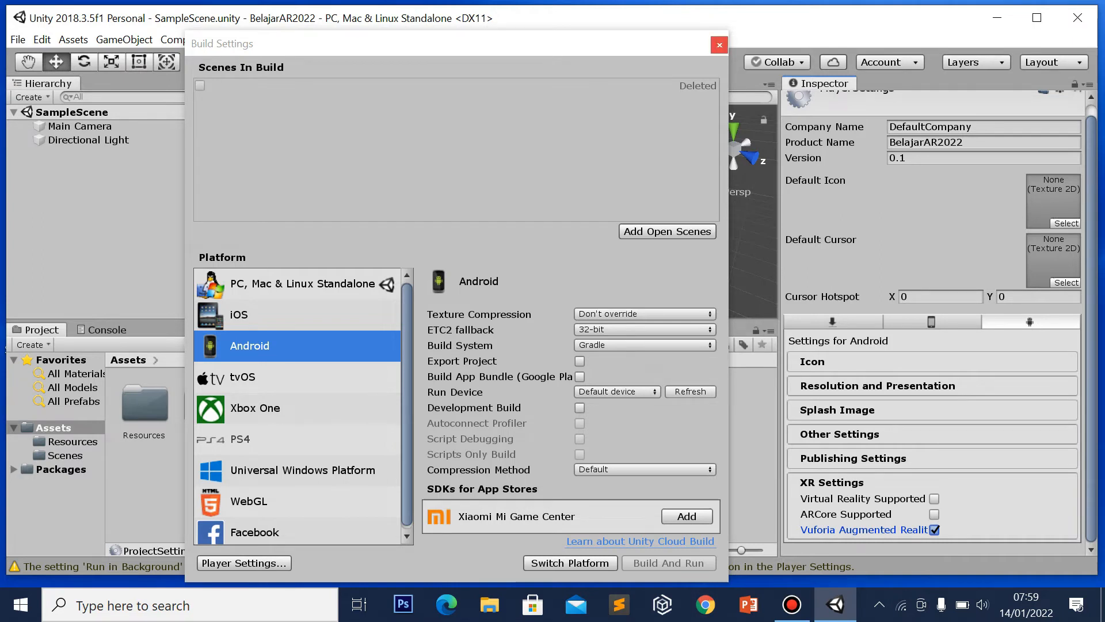
left_click(718, 45)
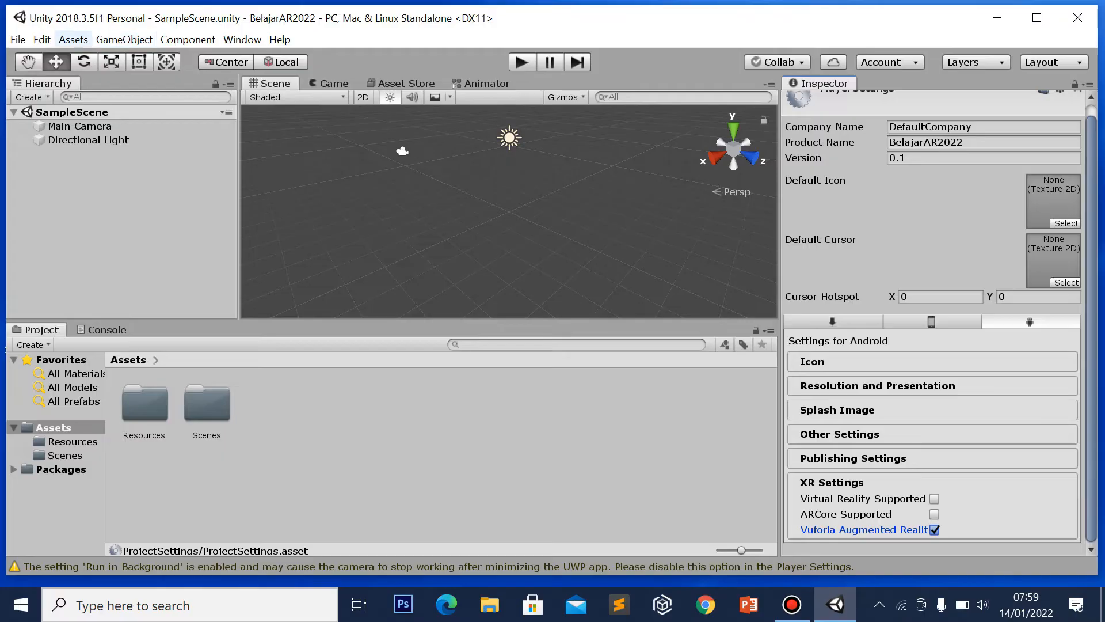
Import the ProjectAR2022 custom package from Downloads, adding Editor and StreamingAssets folders
left_click(73, 39)
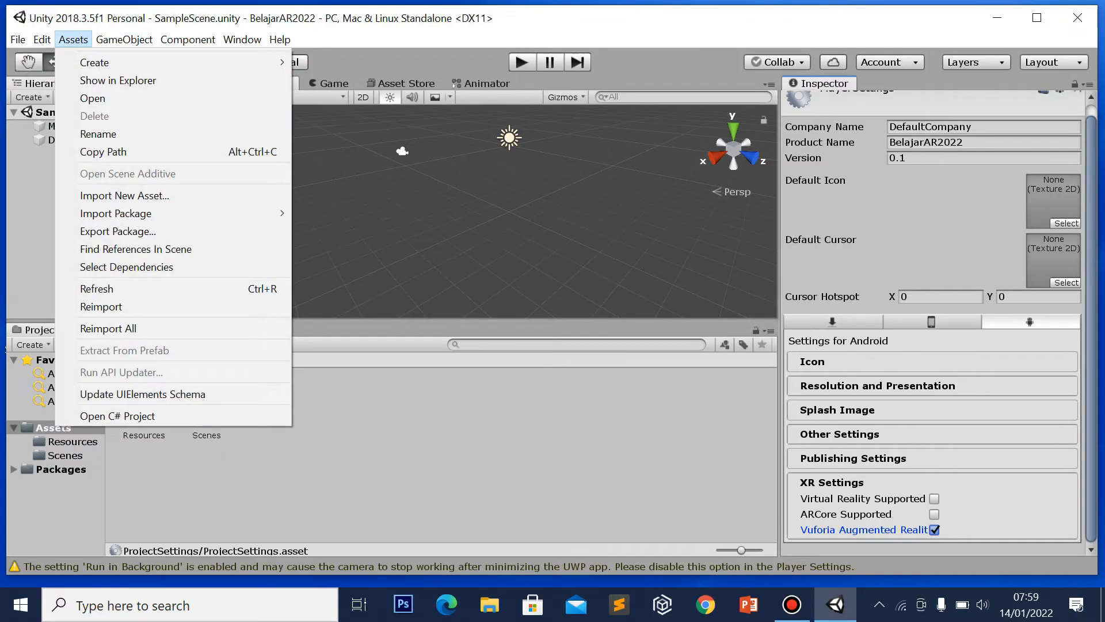
mouse_move(144, 213)
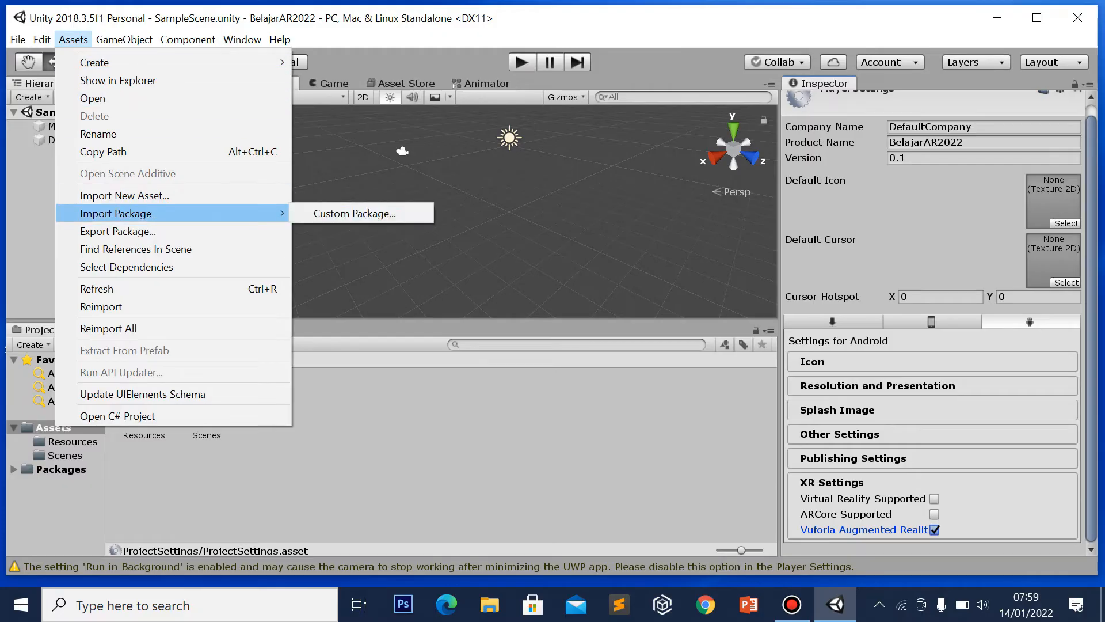
left_click(336, 213)
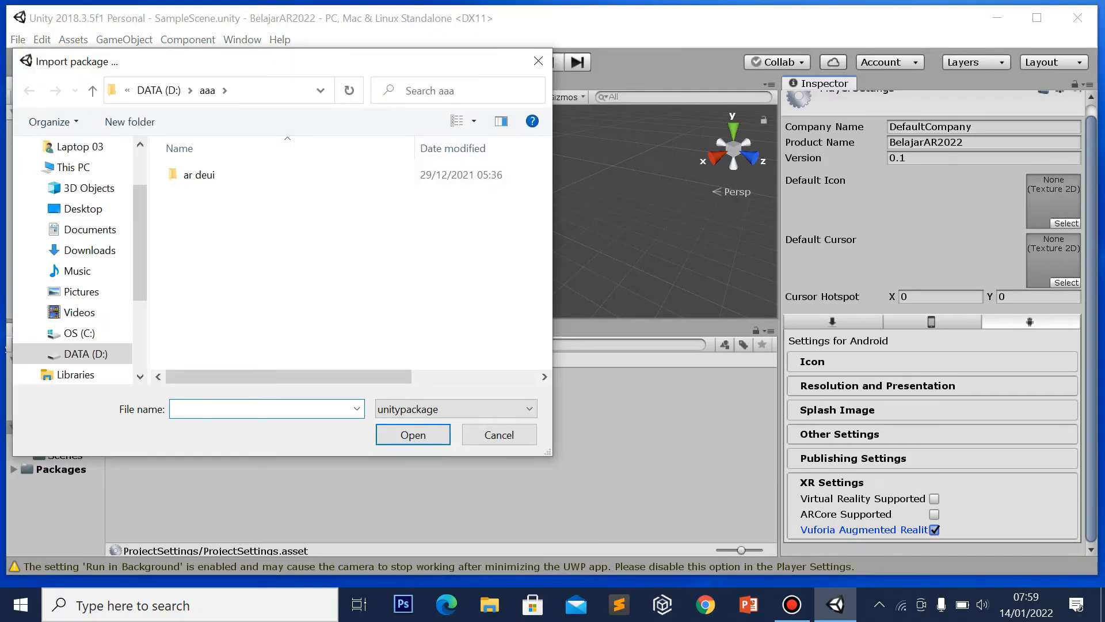
left_click(92, 231)
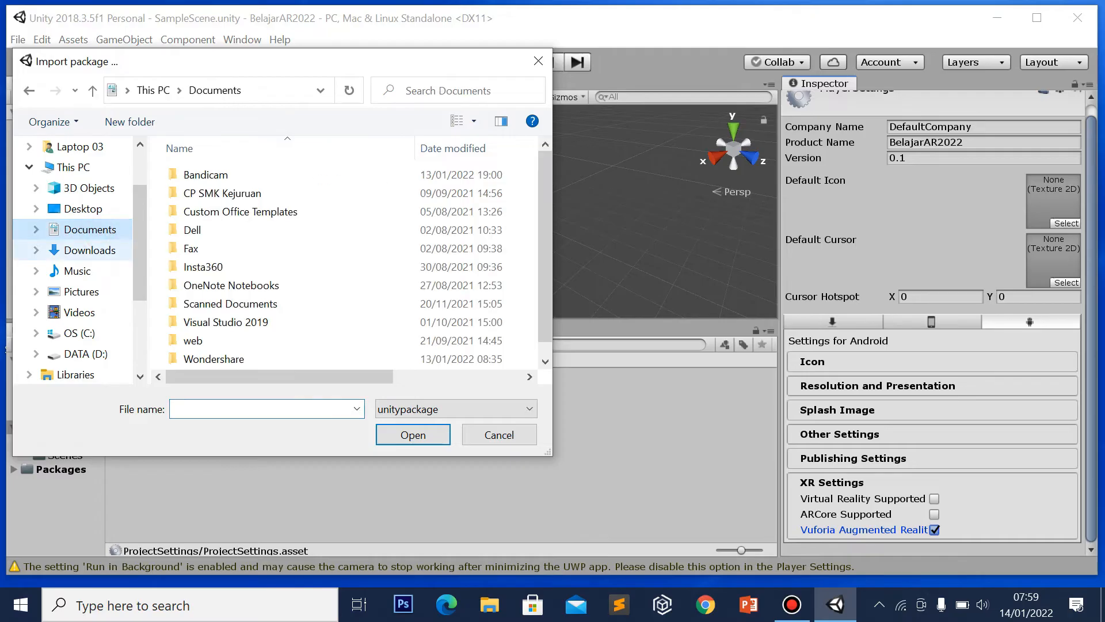
left_click(90, 250)
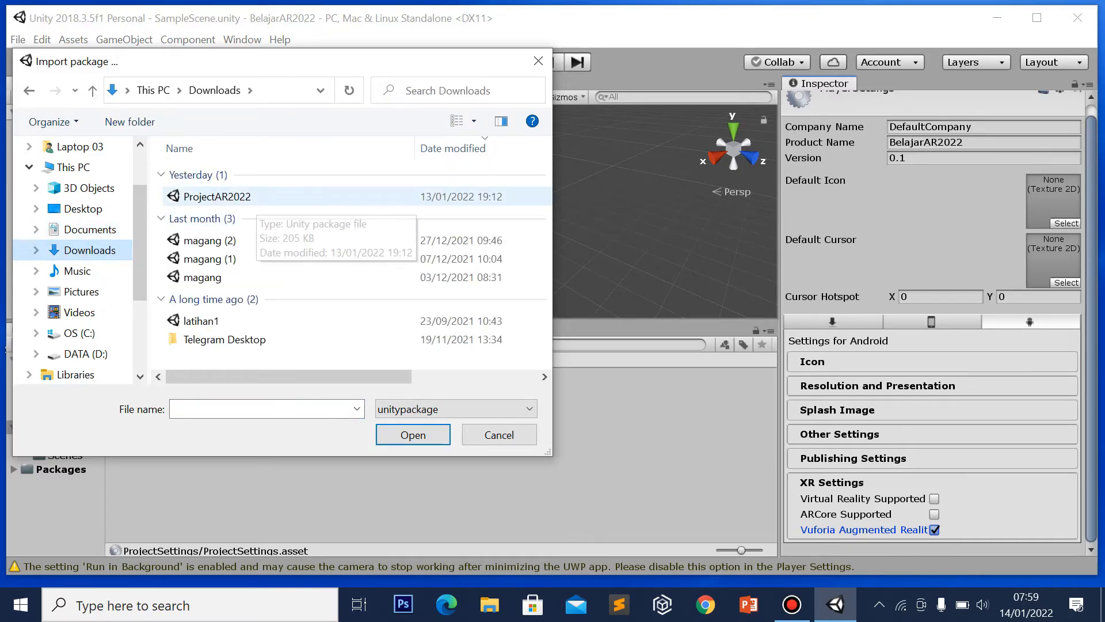
double_click(241, 197)
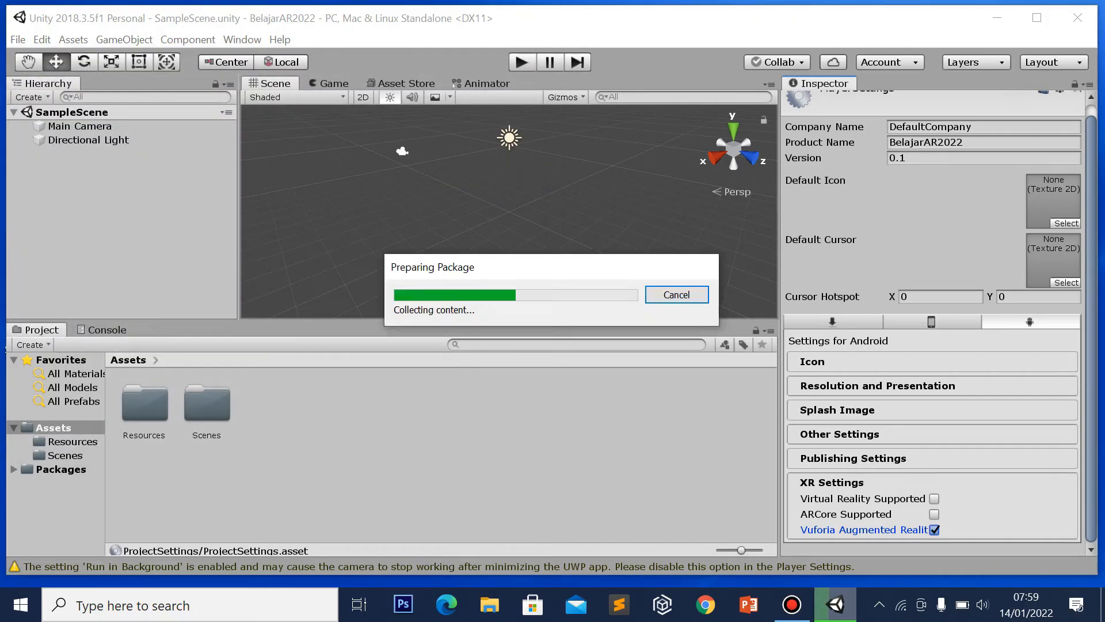
left_click(274, 486)
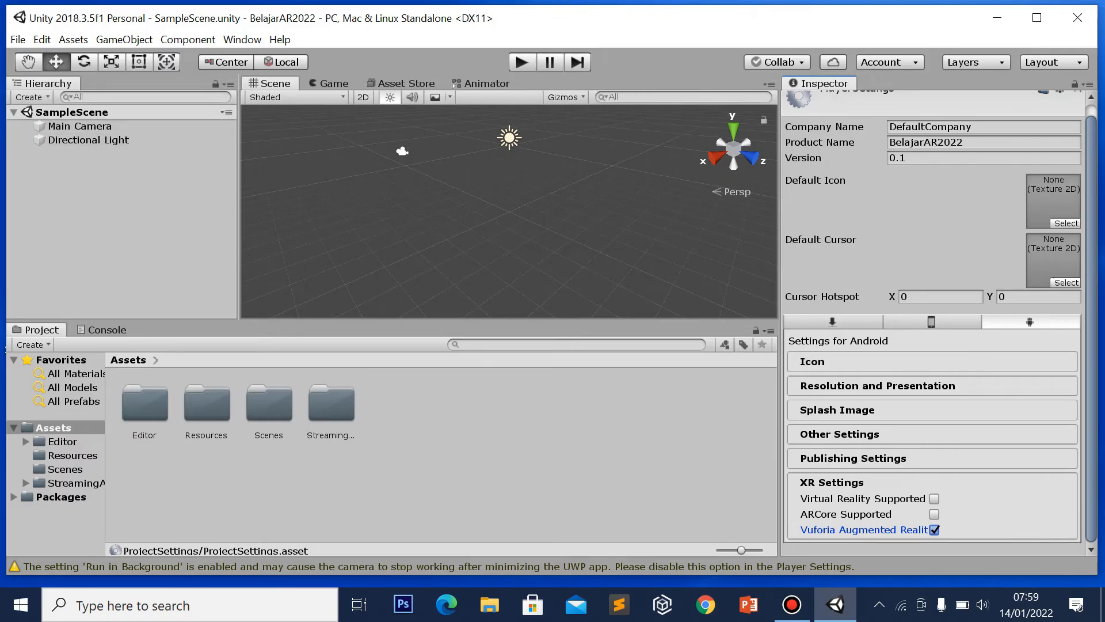
Replace the Main Camera with a Vuforia AR Camera, importing the required Vuforia Engine assets
left_click(80, 126)
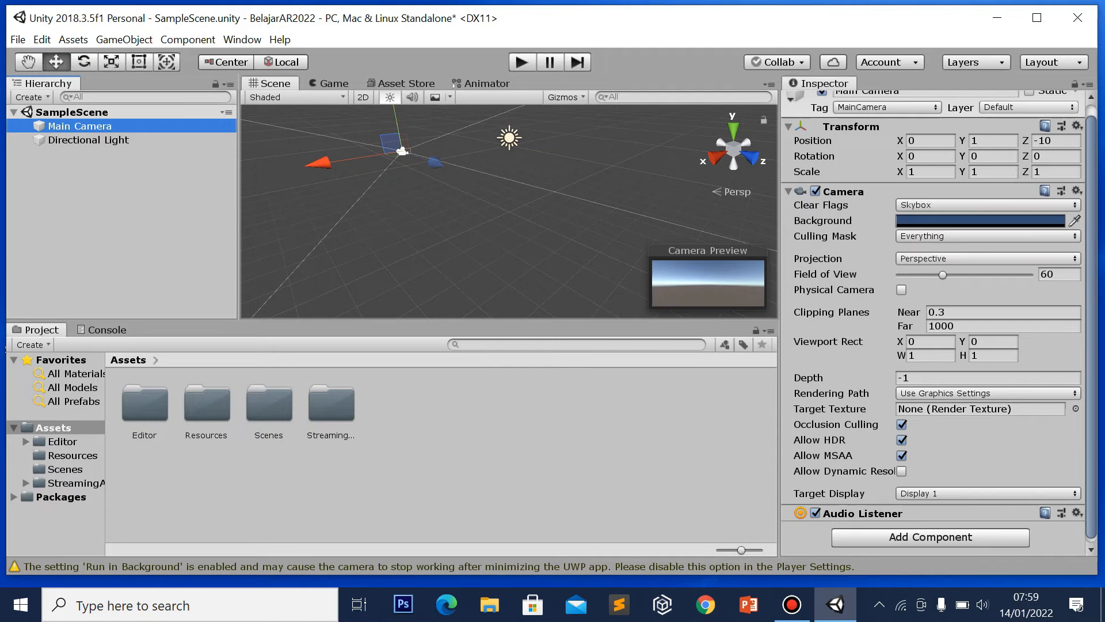
key("Delete")
right_click(121, 141)
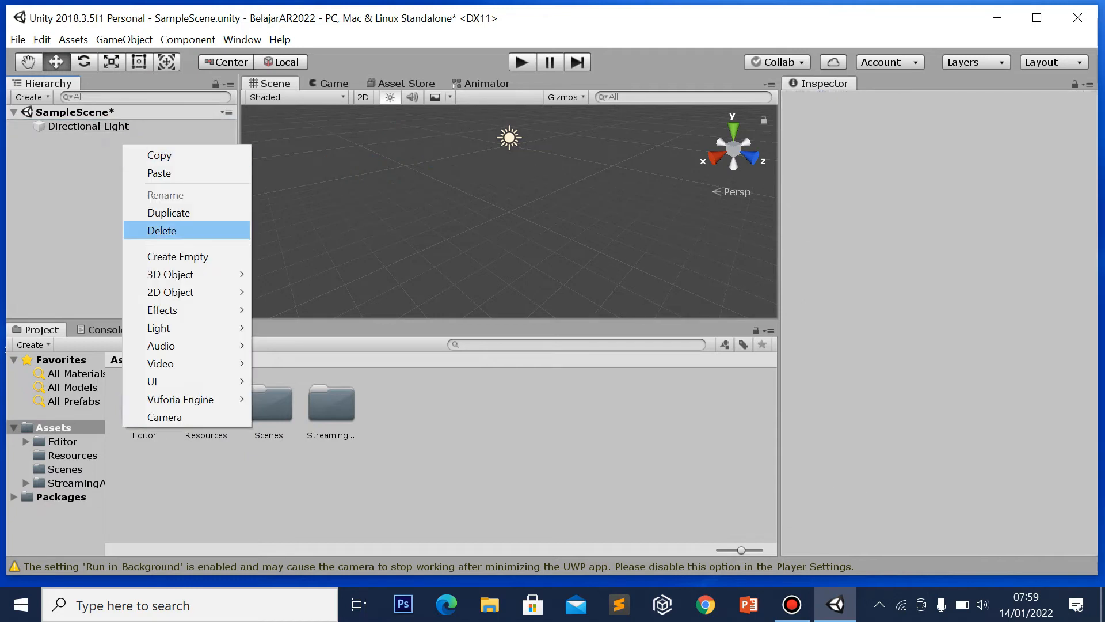
mouse_move(180, 399)
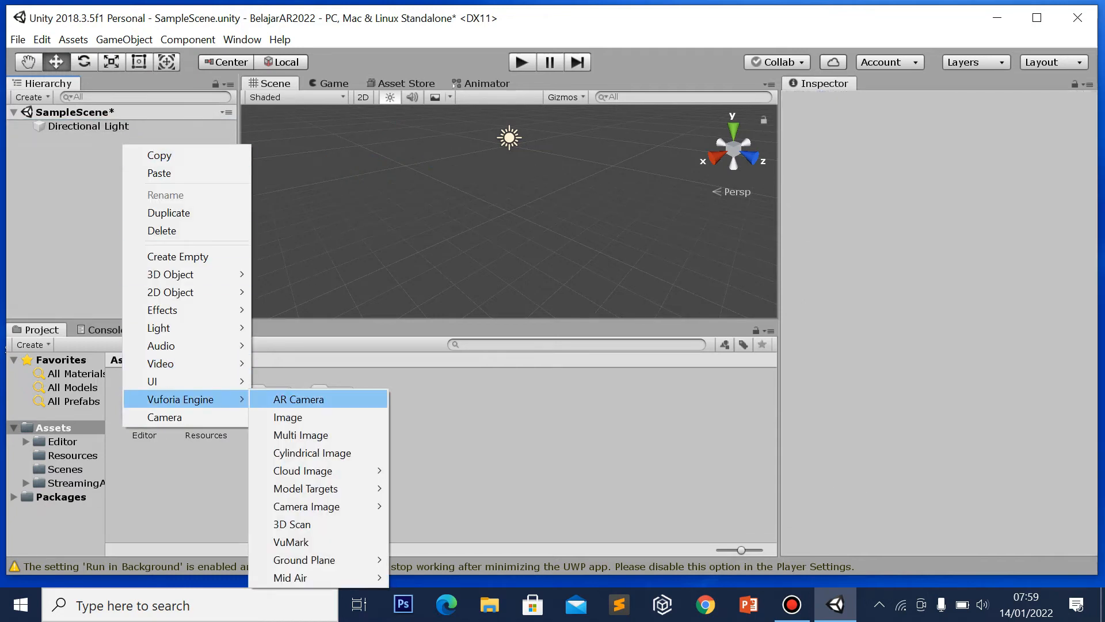
left_click(39, 164)
right_click(40, 167)
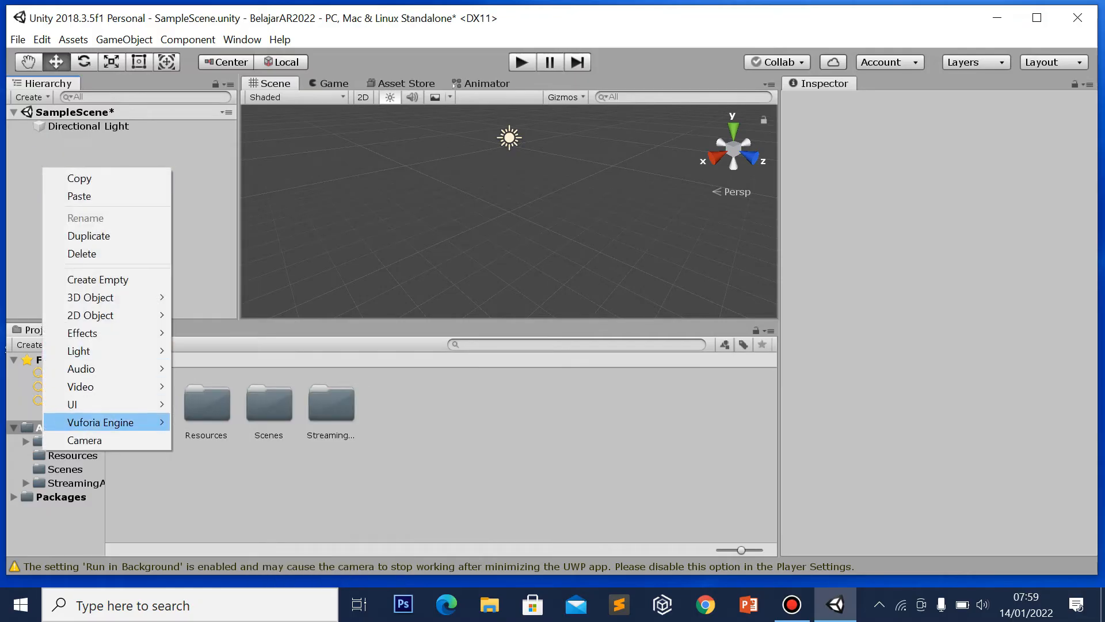
mouse_move(115, 422)
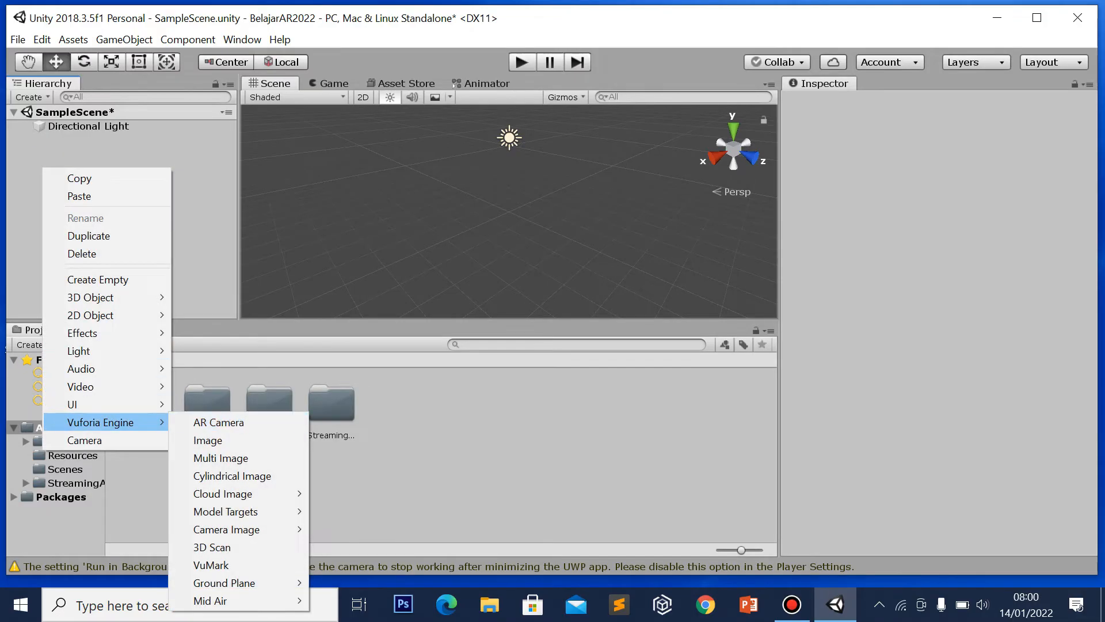
left_click(219, 422)
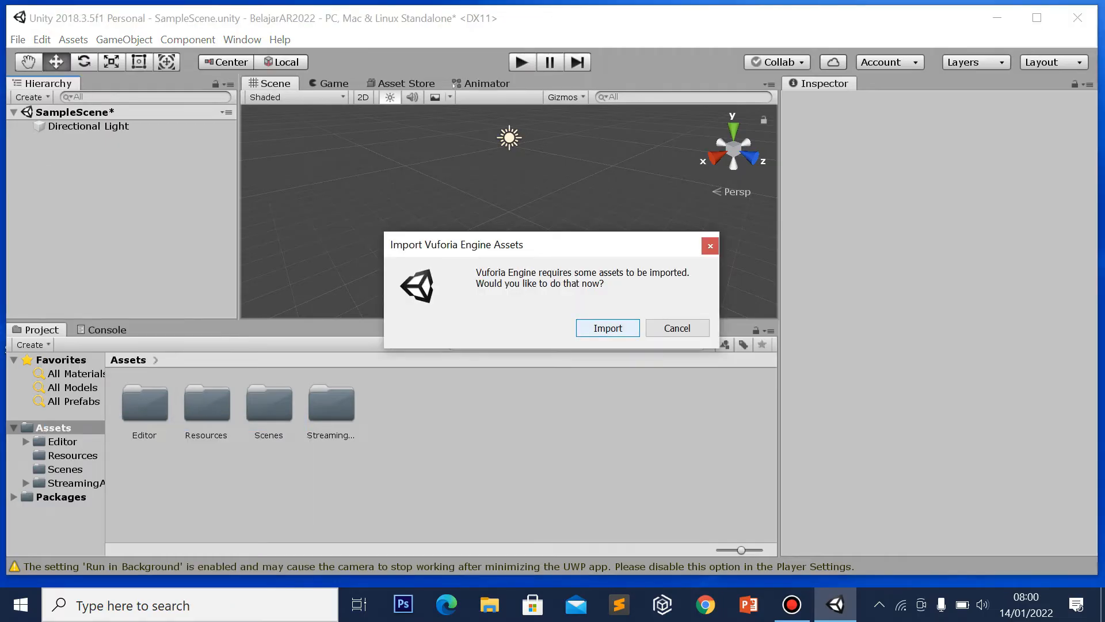
left_click(593, 328)
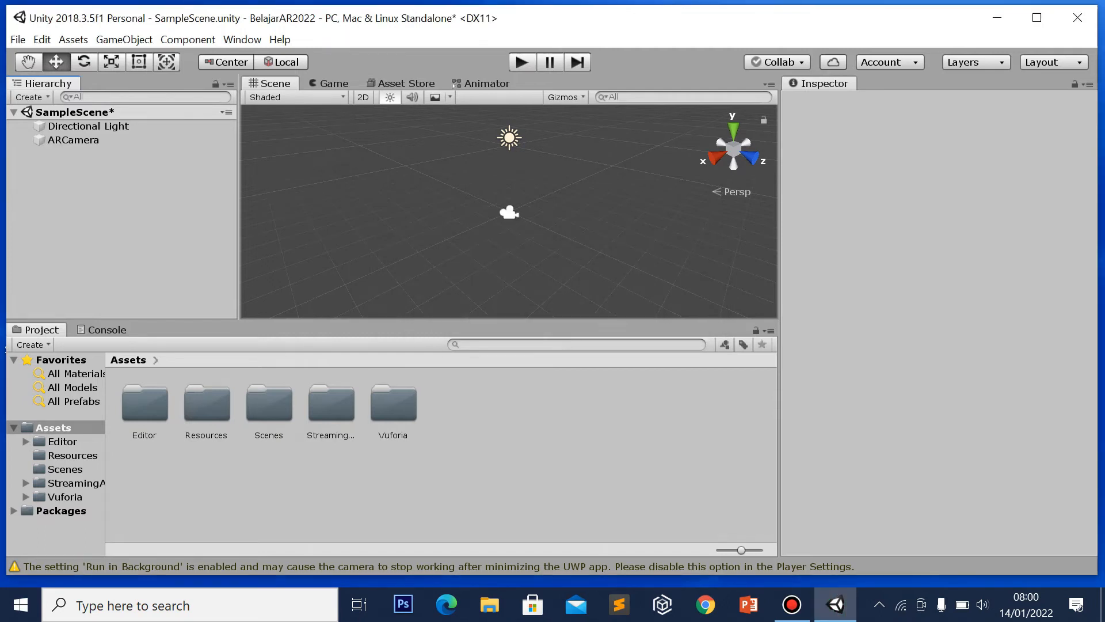
Open the ARCamera's Vuforia Engine configuration in the Inspector, then bring up Chrome
left_click(86, 141)
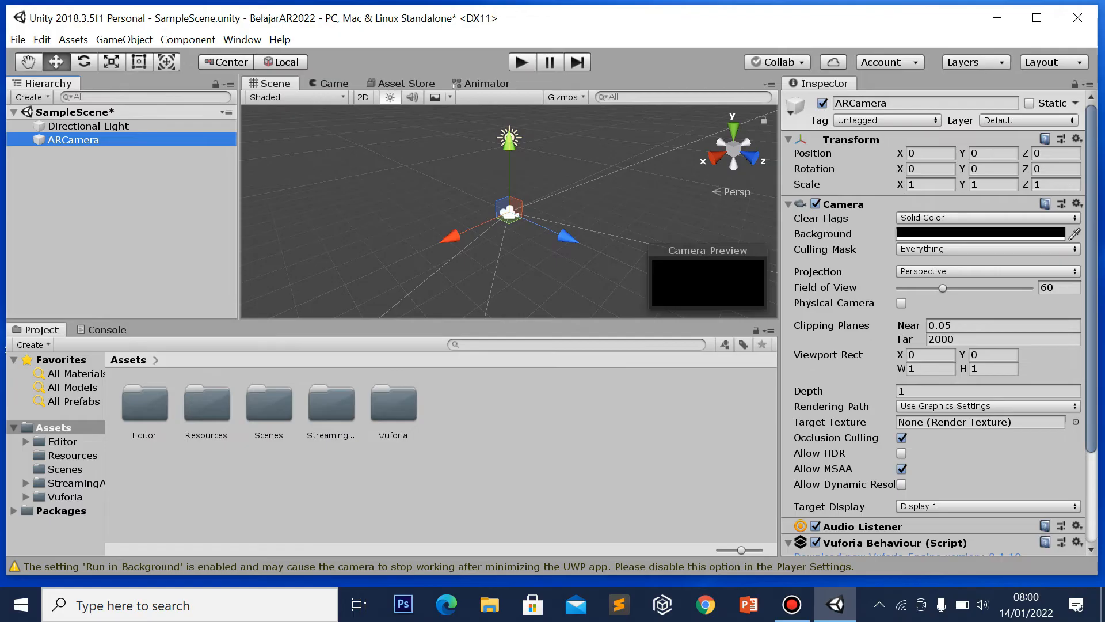
left_click_drag(1091, 206, 1091, 298)
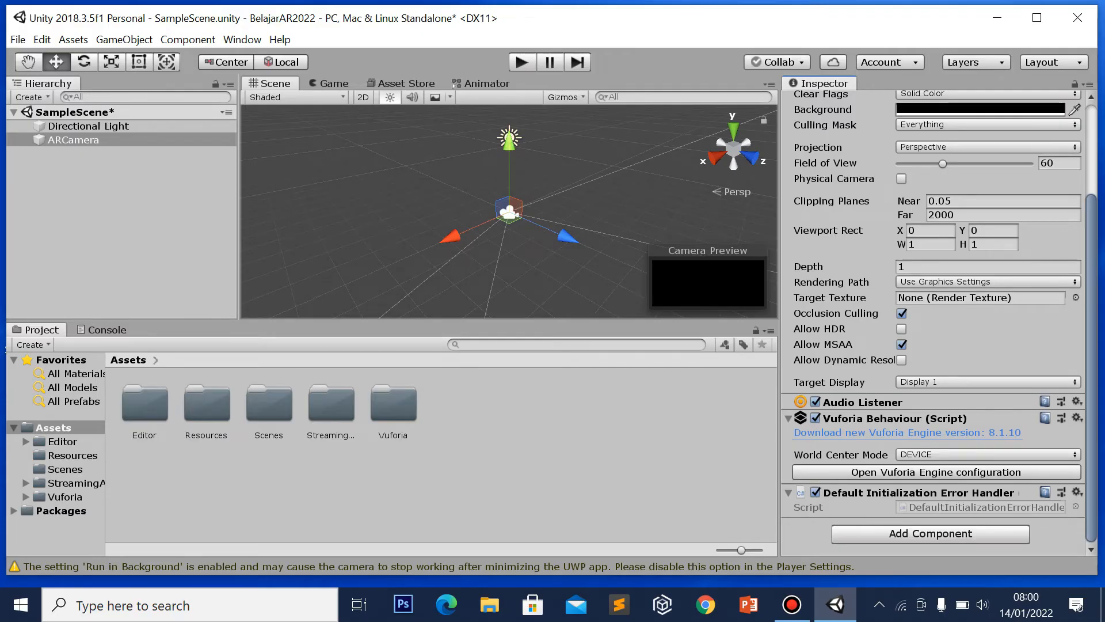
left_click_drag(1091, 283, 1097, 177)
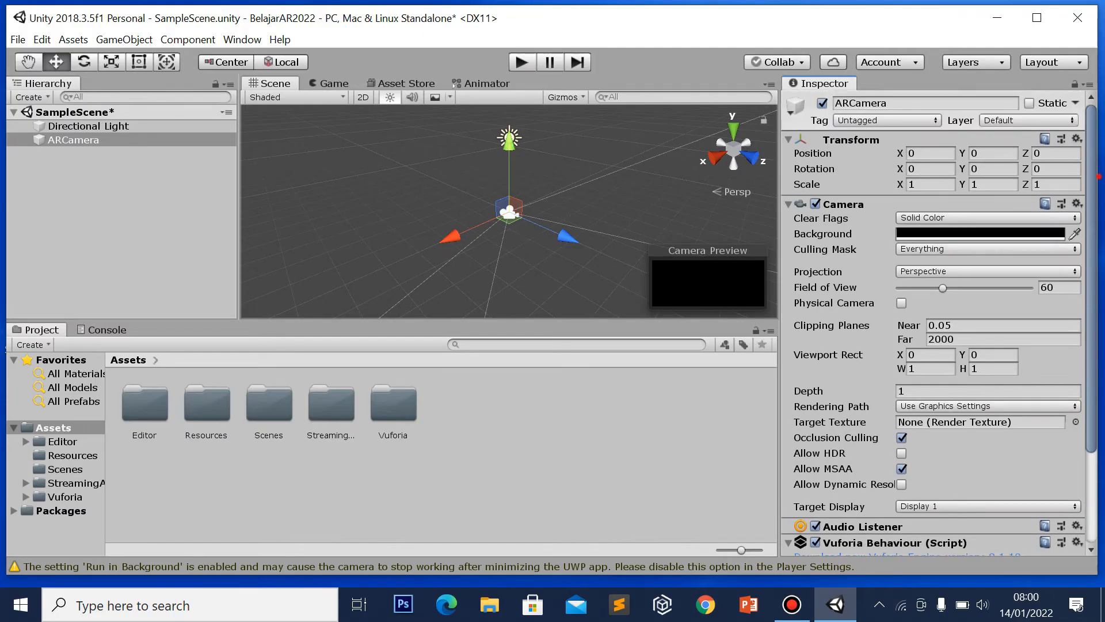
left_click(792, 605)
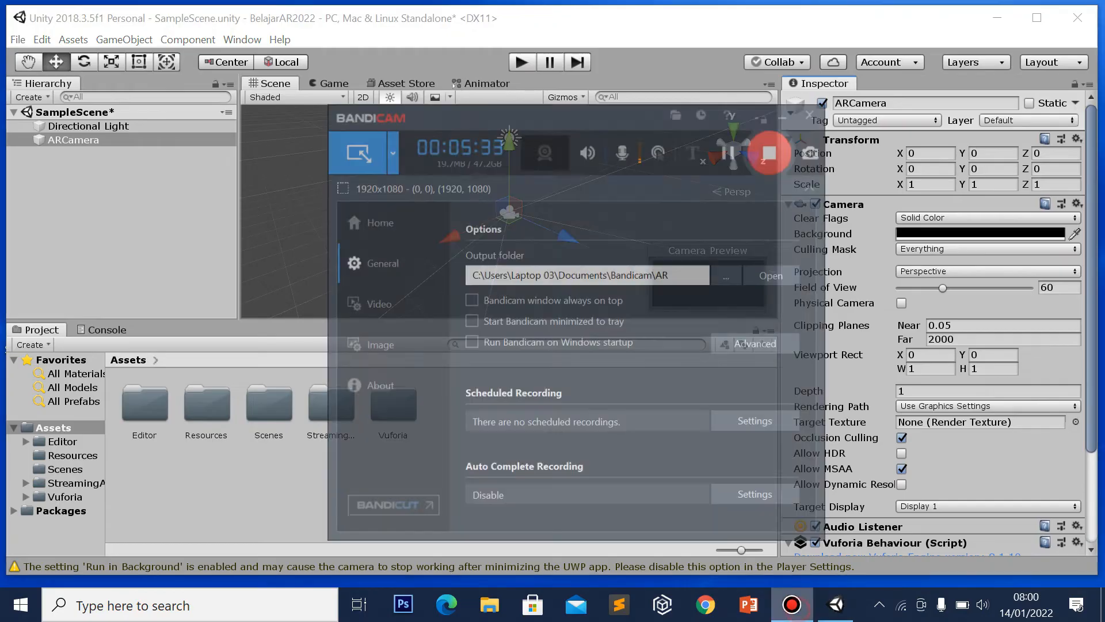
left_click(716, 112)
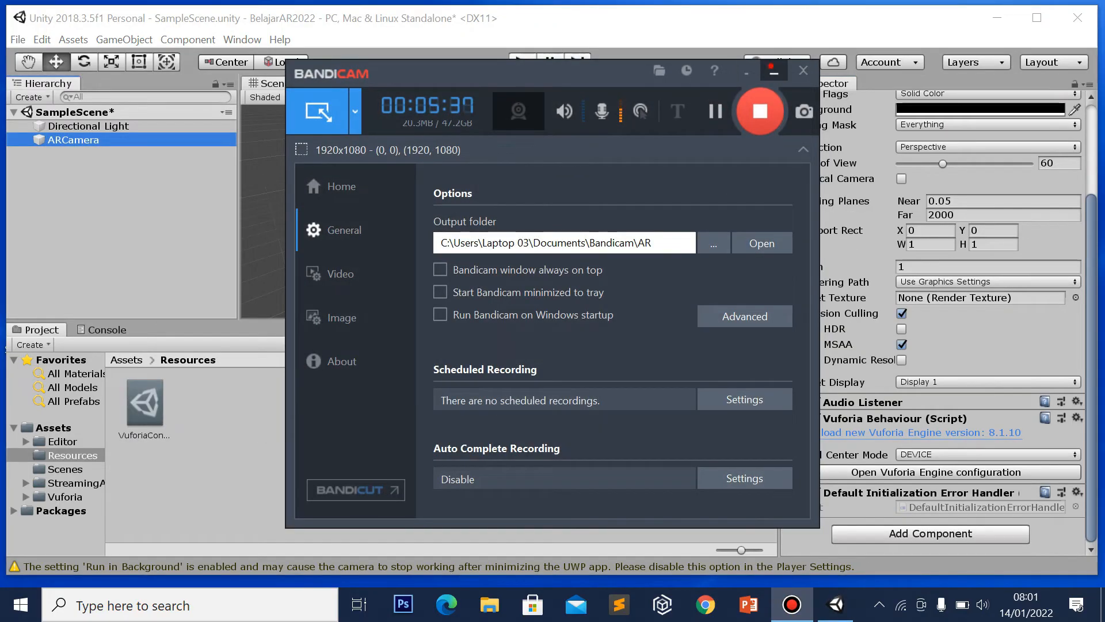
left_click(746, 70)
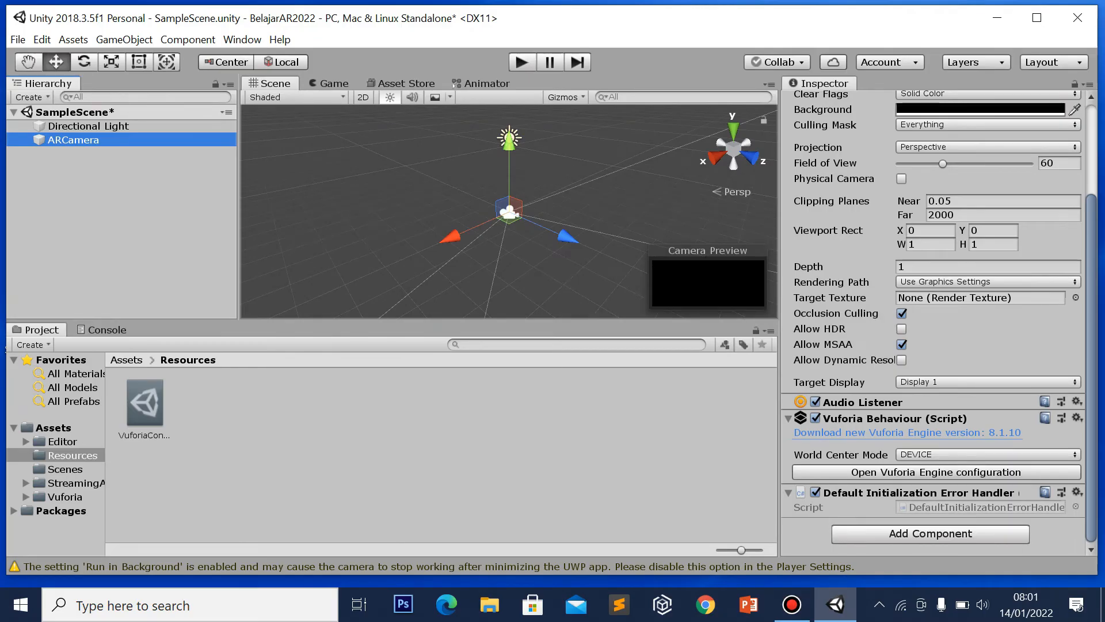
left_click_drag(1091, 240, 1097, 140)
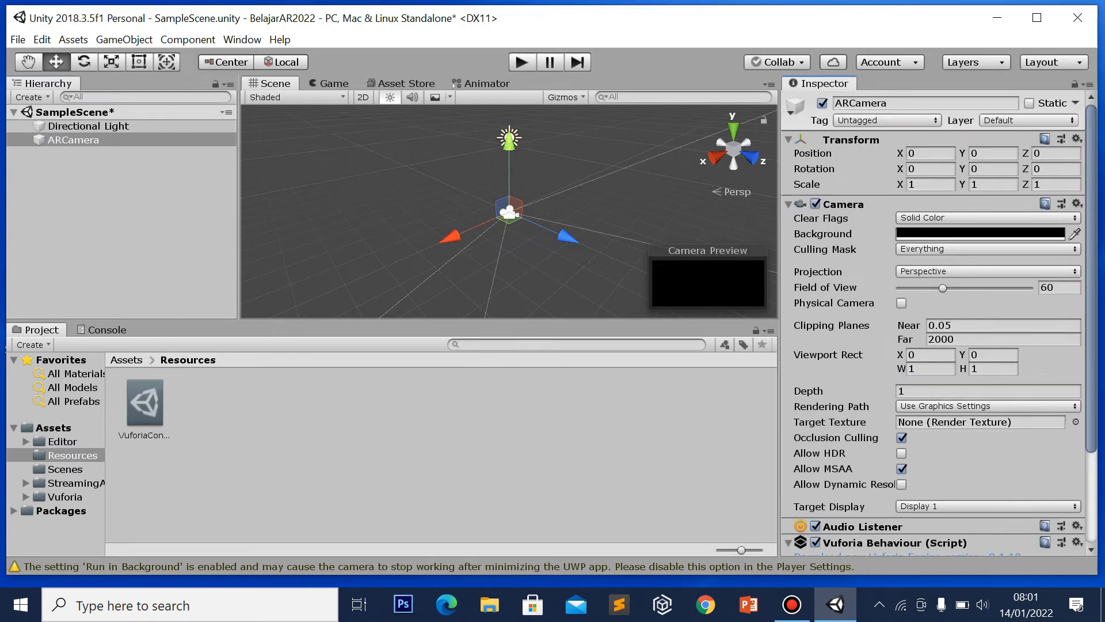
left_click(56, 141)
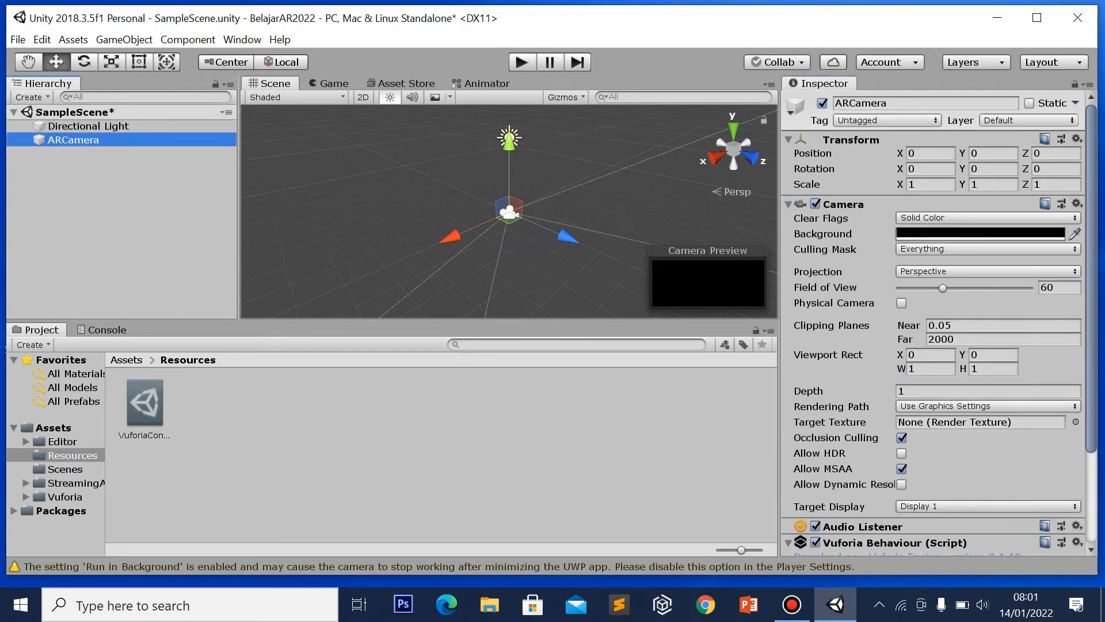
left_click_drag(1090, 217, 1092, 310)
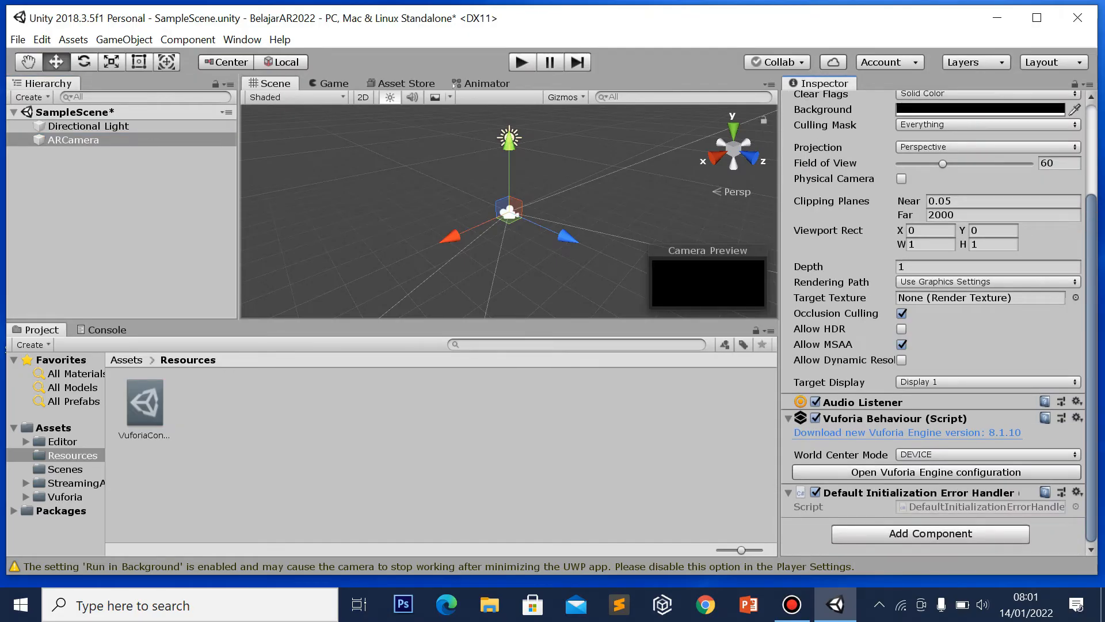
left_click(991, 472)
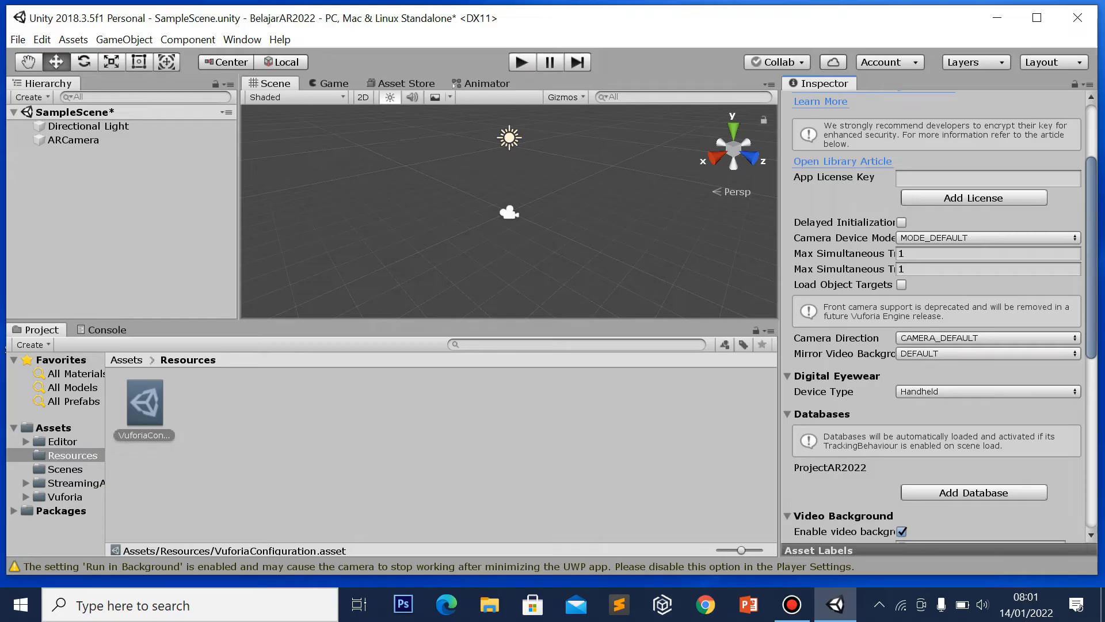
left_click(706, 604)
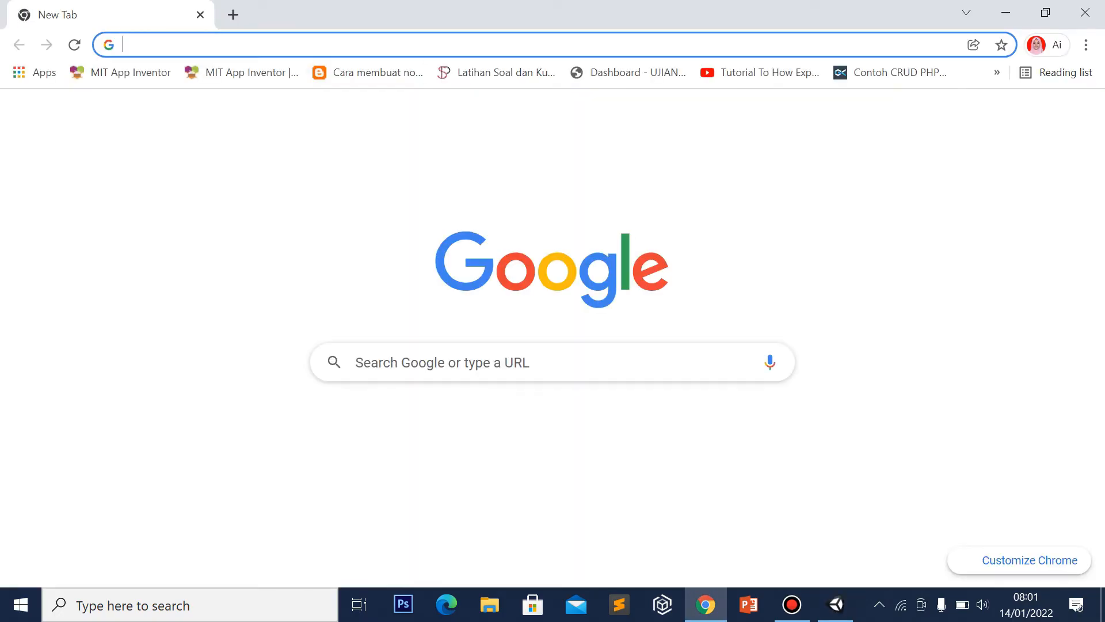
Go to the Vuforia developer site and log in to the developer portal
type("d")
key("Return")
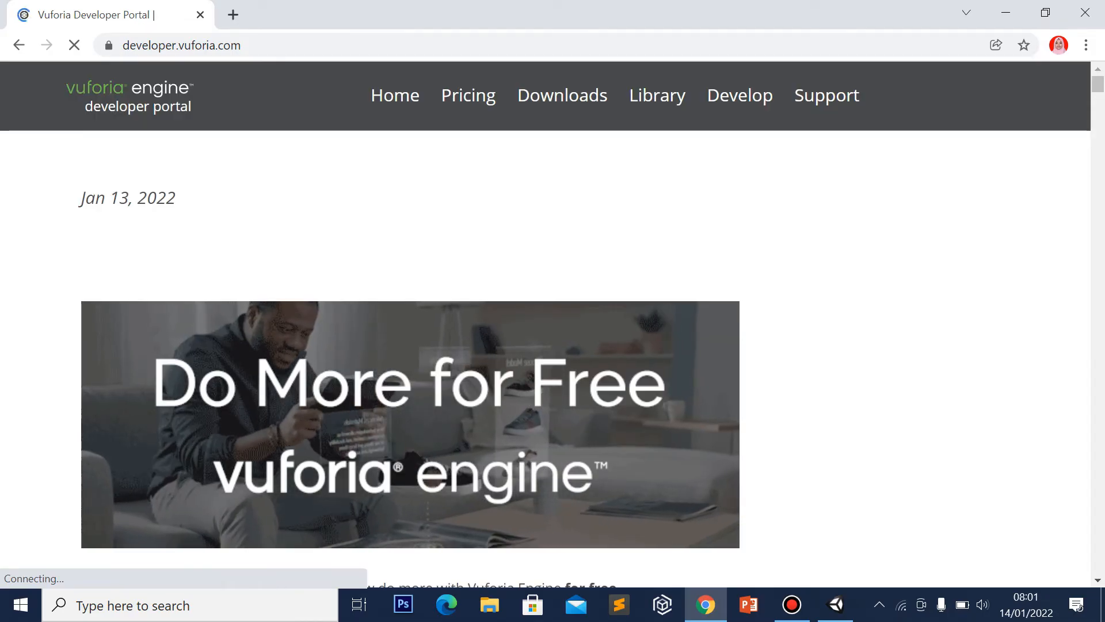
left_click(792, 604)
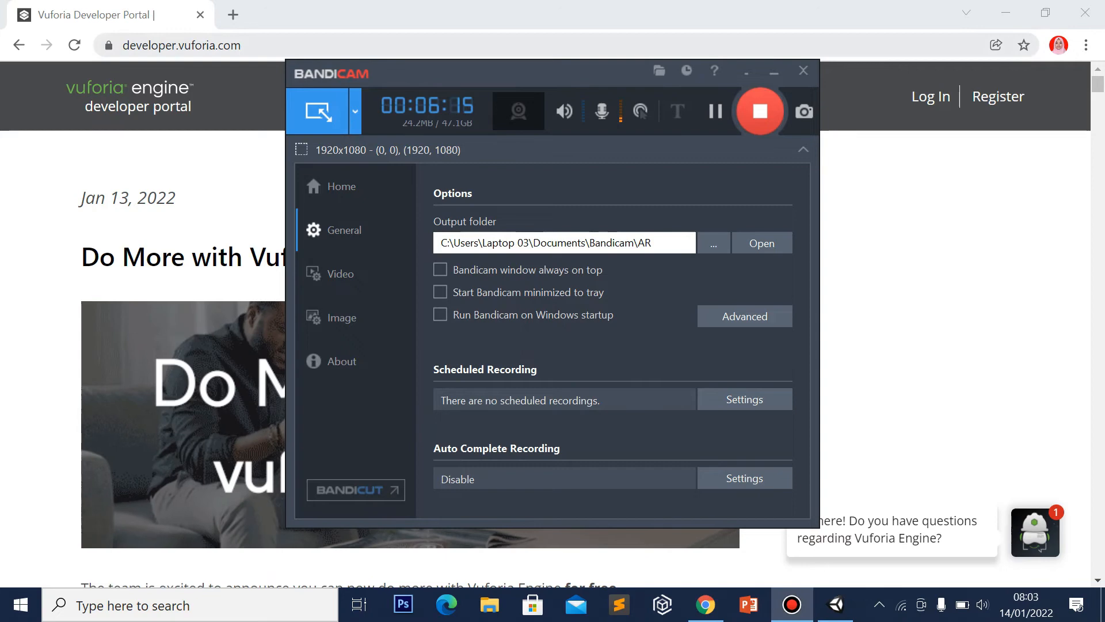
left_click(774, 71)
left_click(931, 96)
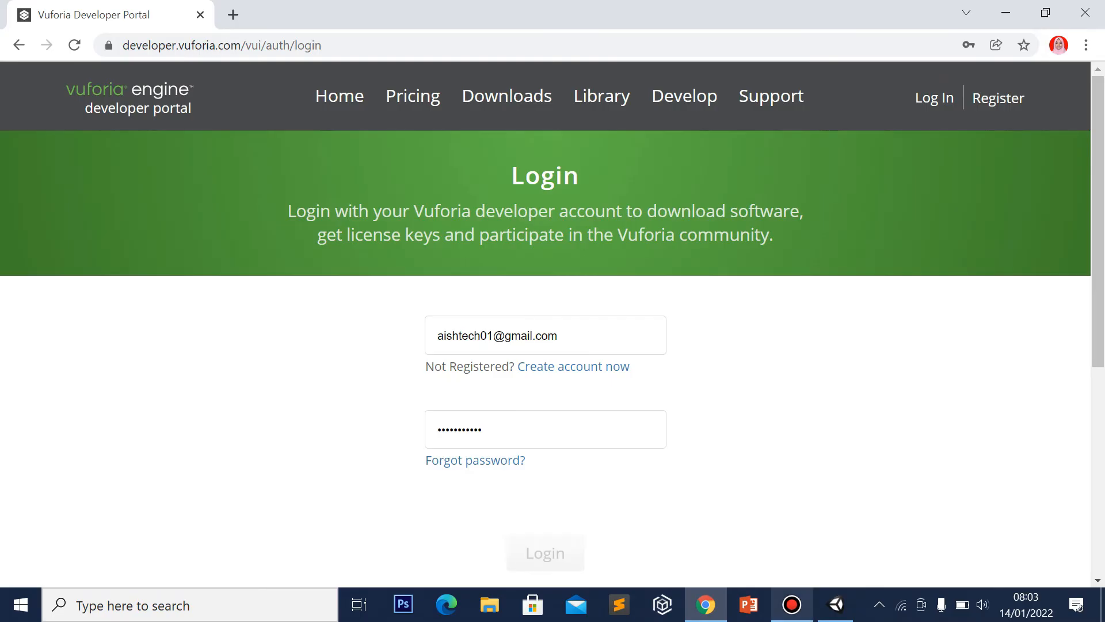
left_click(792, 605)
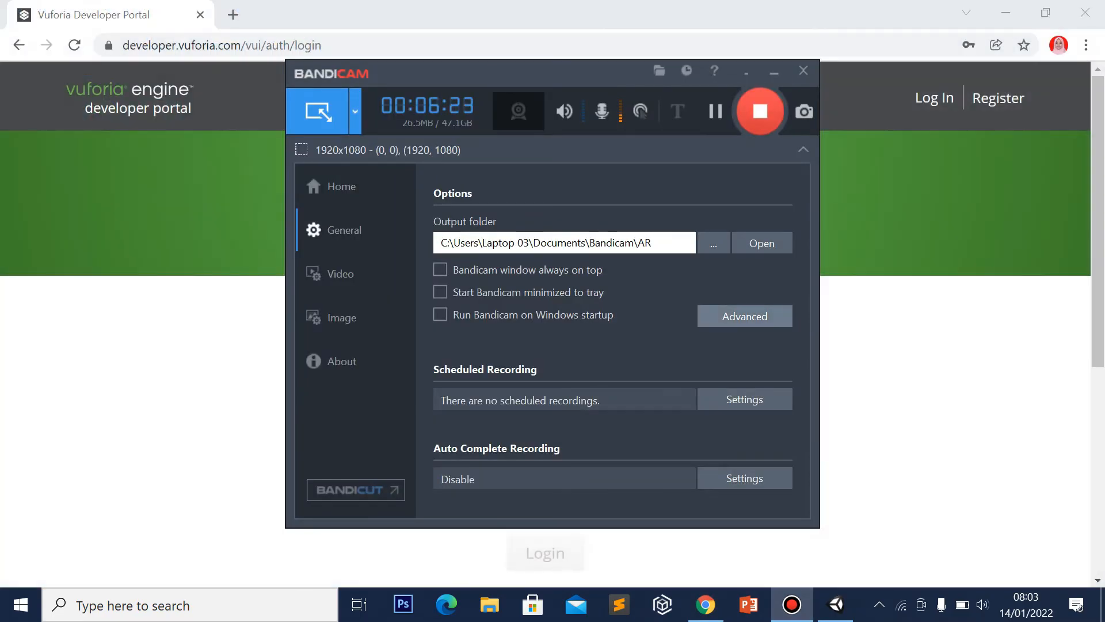
left_click(774, 72)
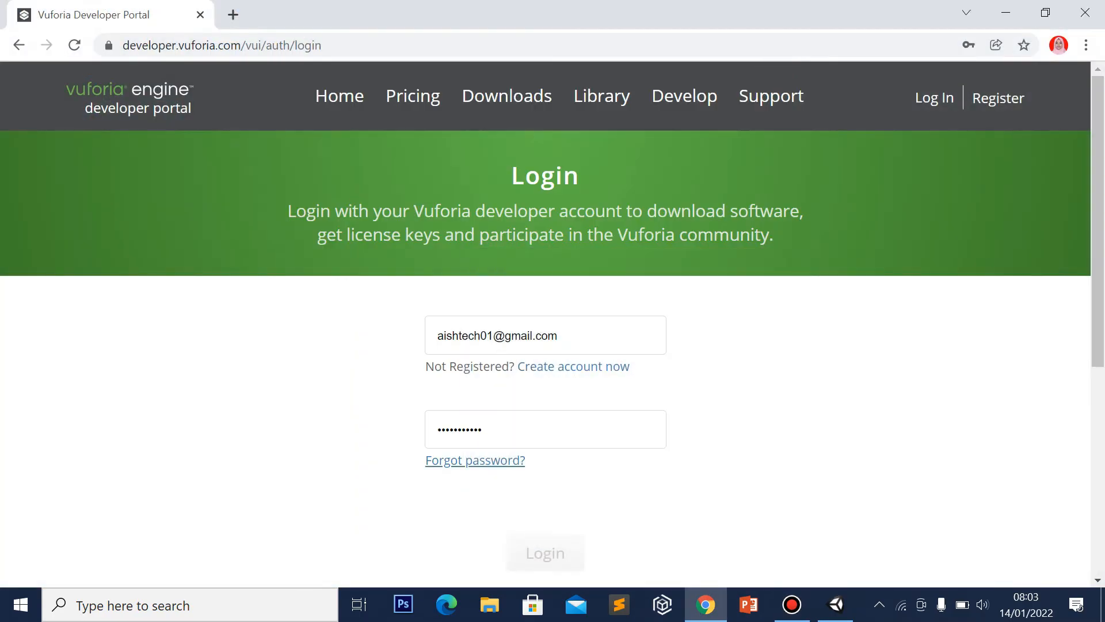
left_click(1104, 447)
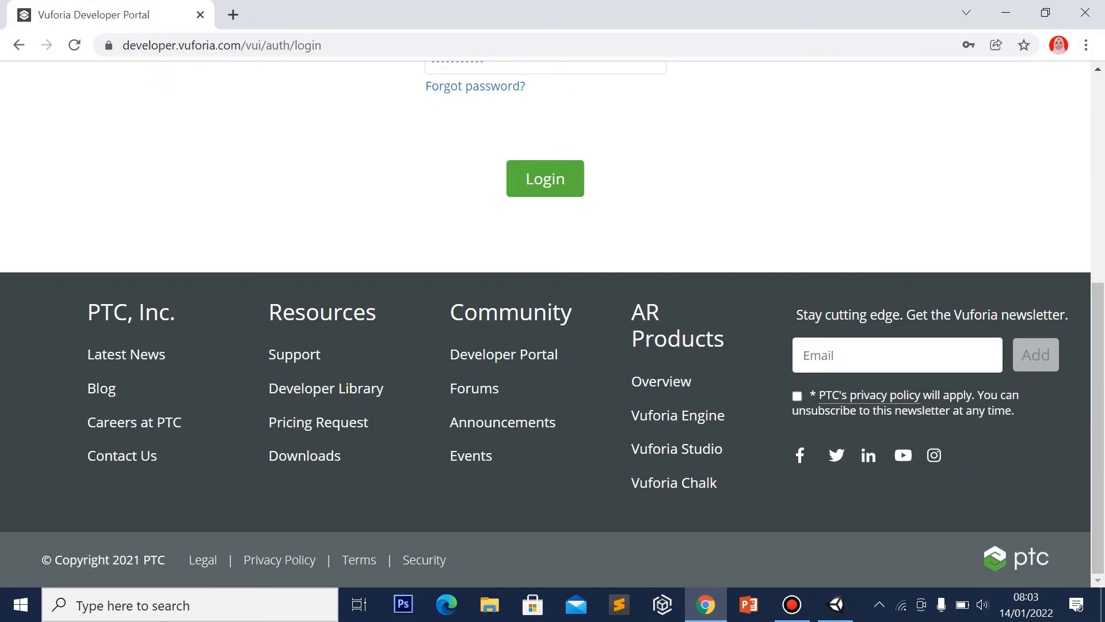
left_click(546, 179)
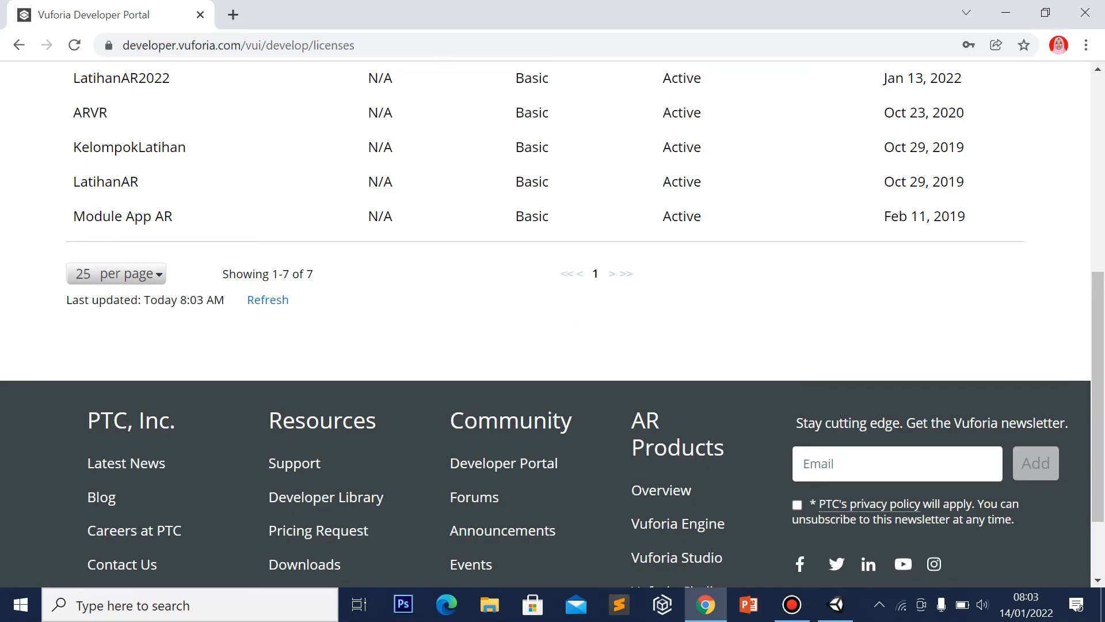
Copy the ModulAugmentedReality2022 license key and return to Unity's App License Key field
left_click(1101, 140)
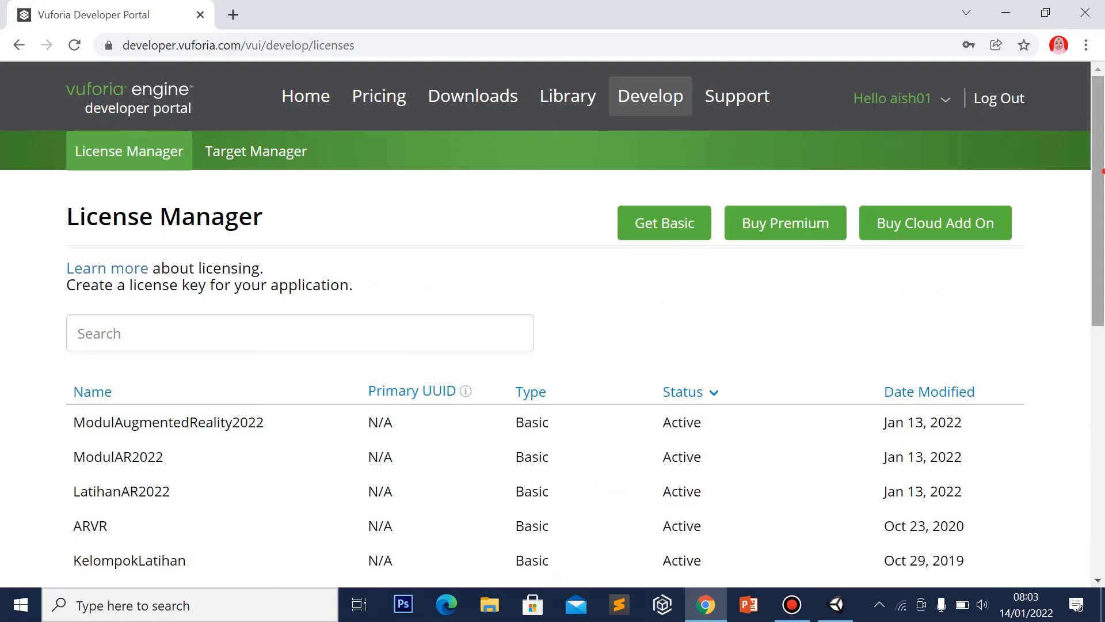
scroll(1101, 171, "down", 3)
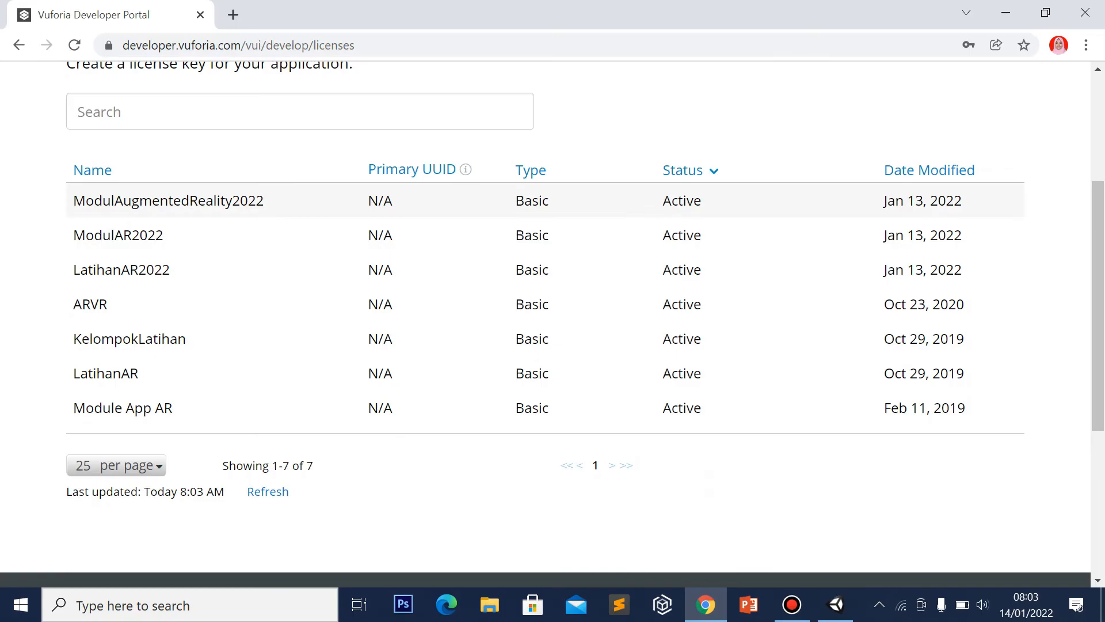
left_click(218, 205)
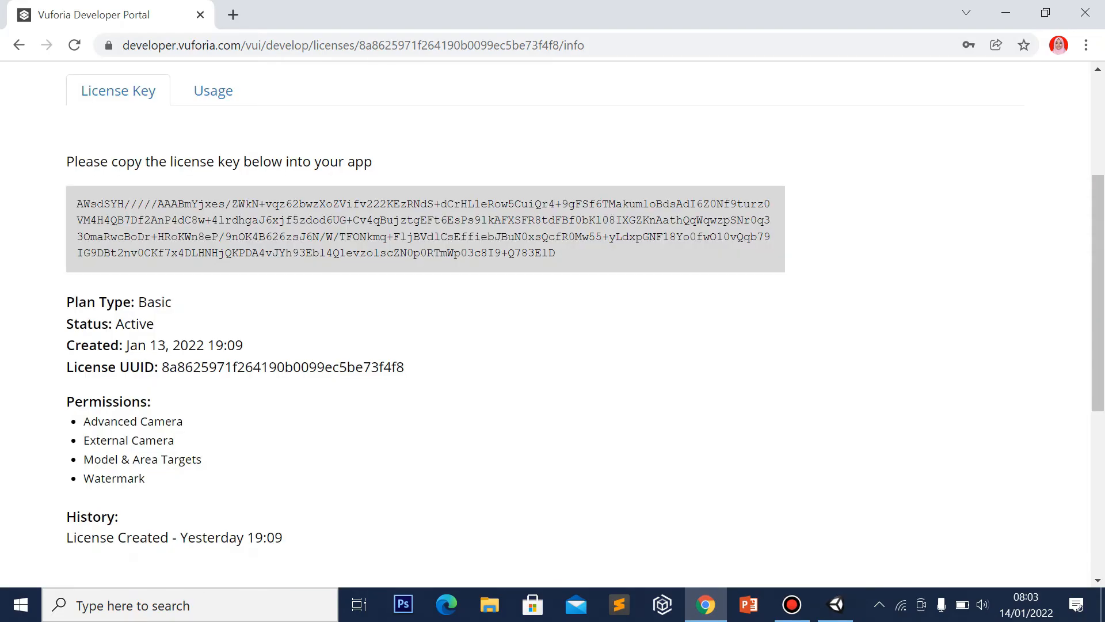
left_click(419, 223)
left_click(557, 235)
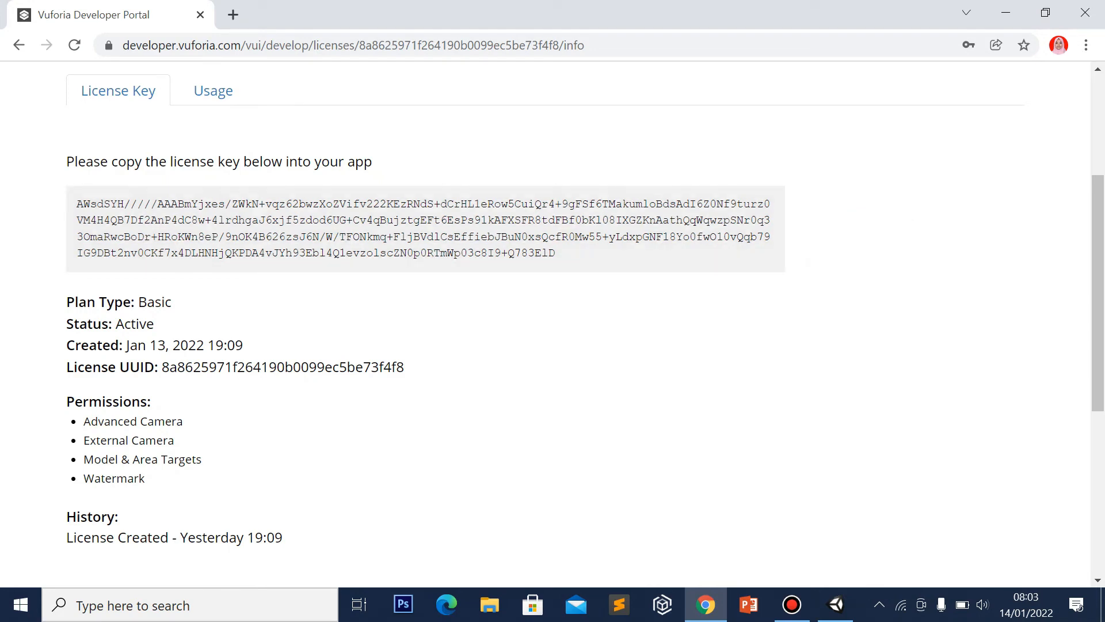
left_click(836, 604)
left_click(917, 180)
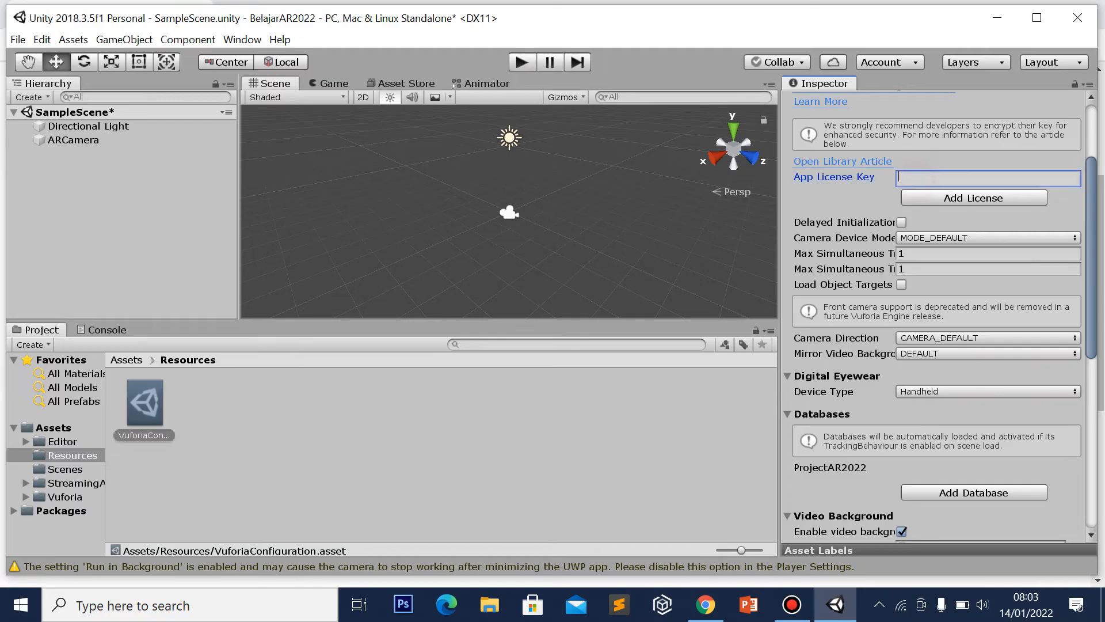
Paste the copied key into App License Key and register it with Add License
key("ctrl+v")
left_click(953, 212)
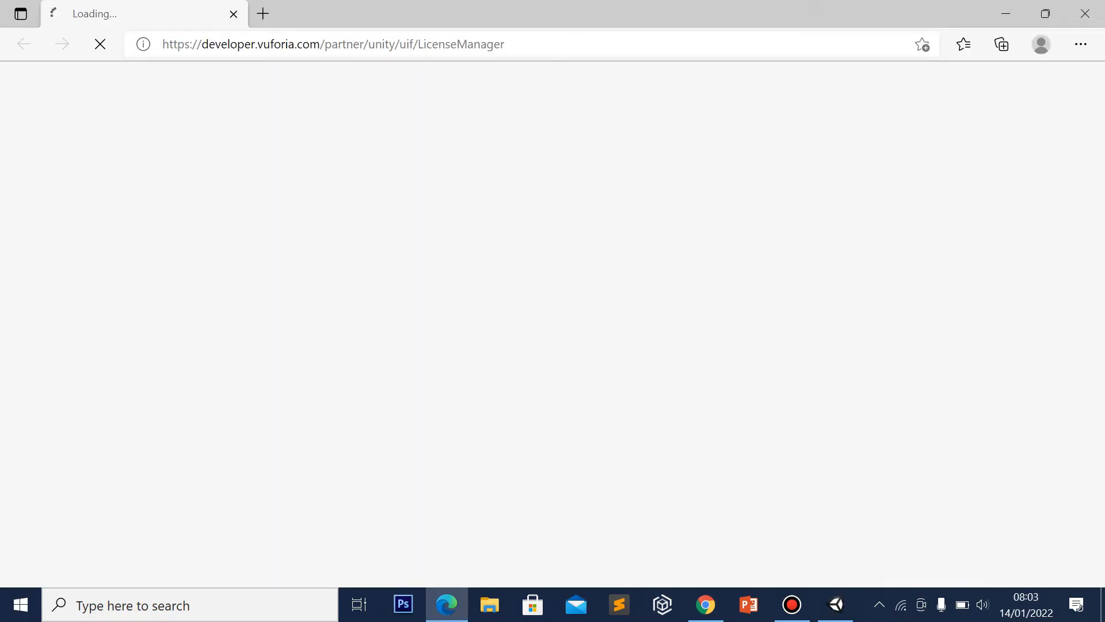
mouse_move(836, 604)
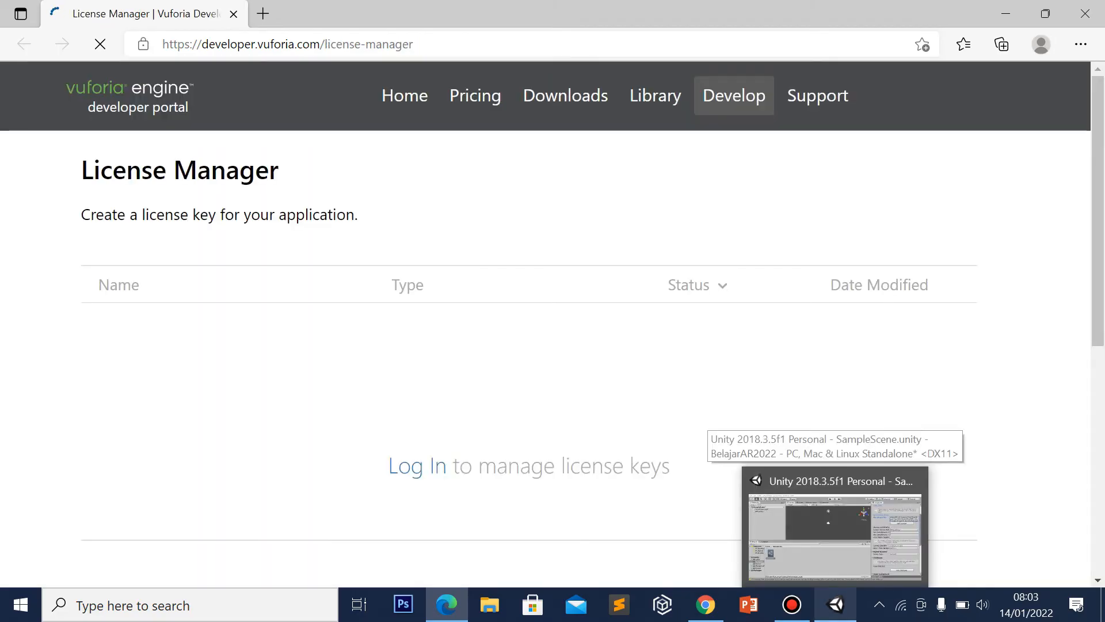
left_click(772, 478)
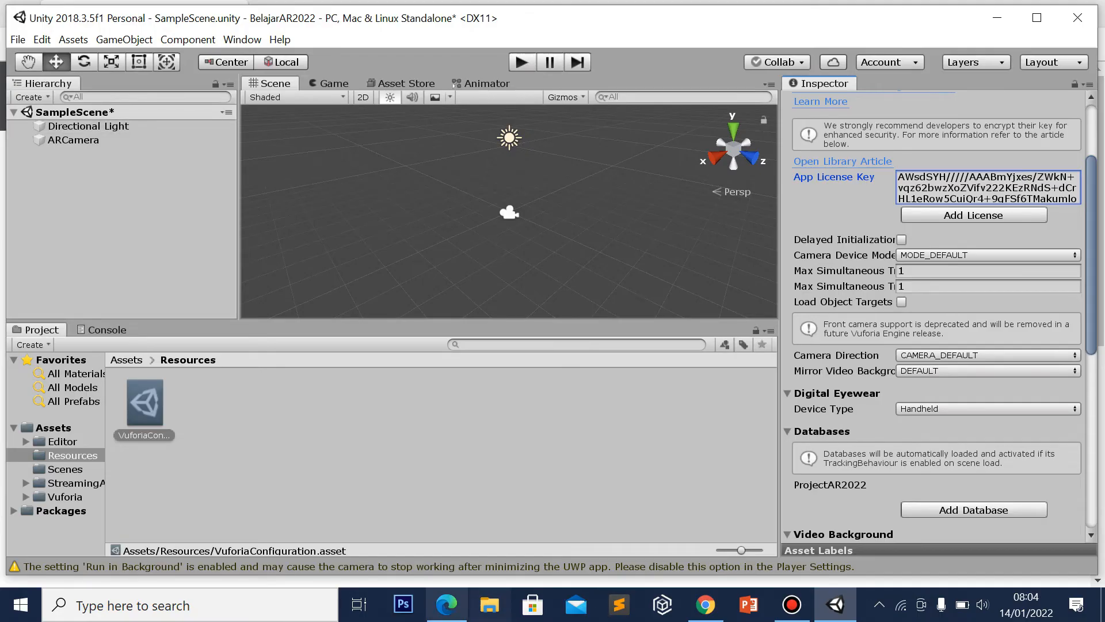
left_click(447, 604)
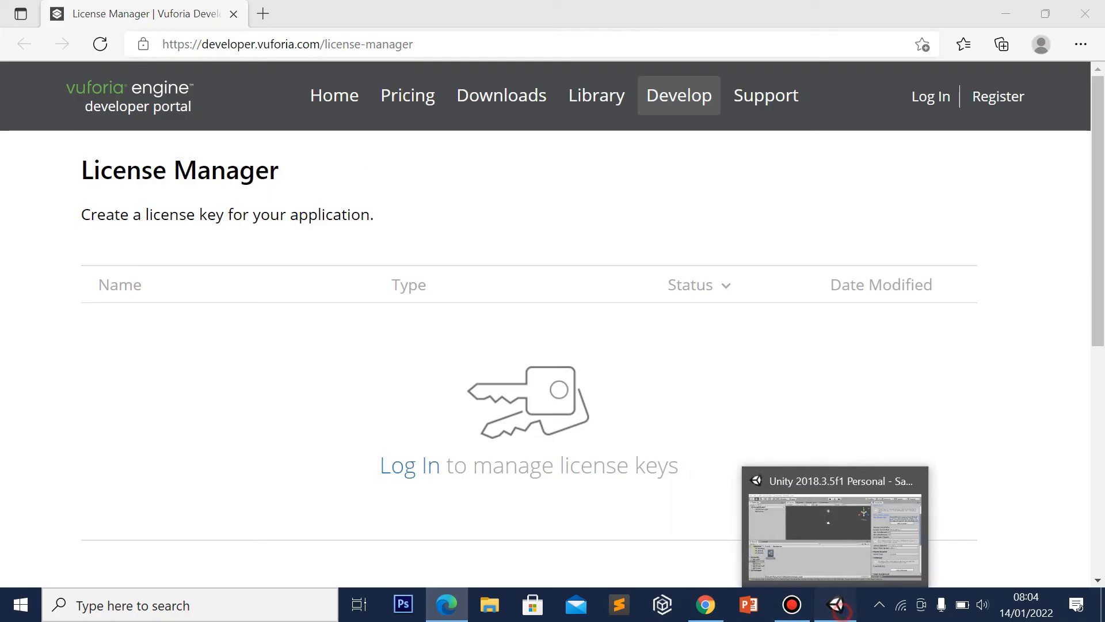
left_click(836, 605)
Reopen the Vuforia Engine configuration from the ARCamera to confirm the key and ProjectAR2022 database
left_click(150, 186)
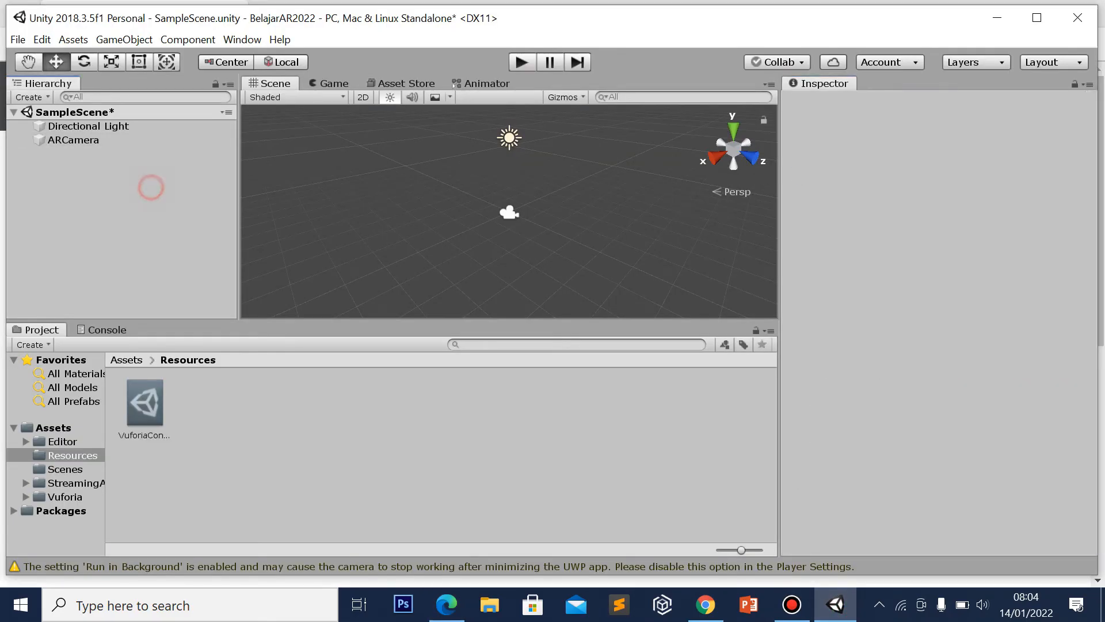
left_click(71, 140)
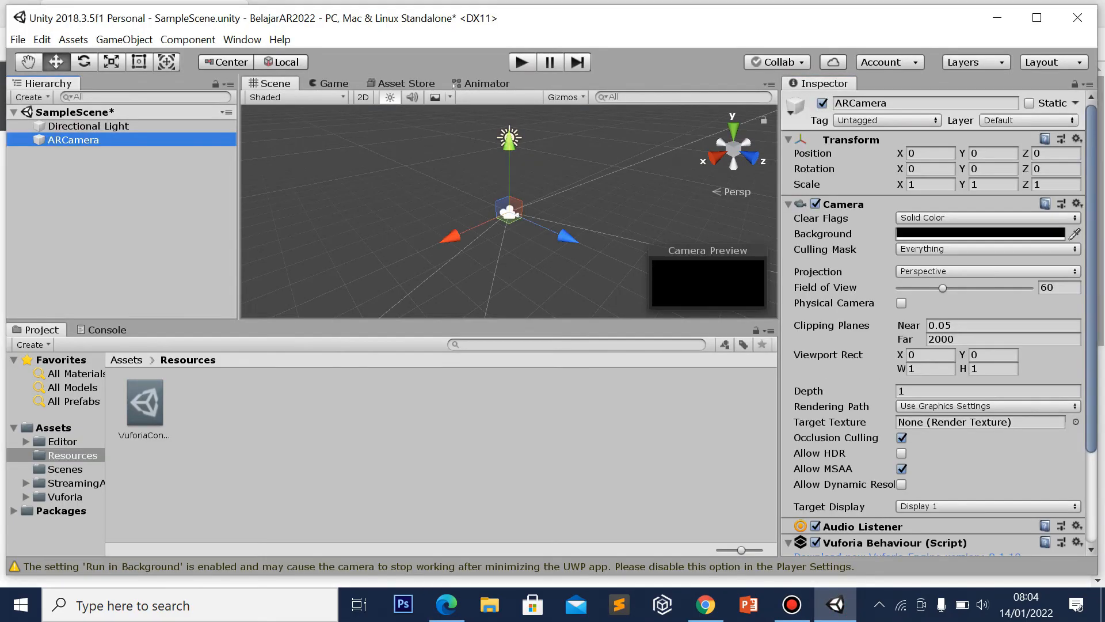
left_click_drag(1091, 208, 1092, 305)
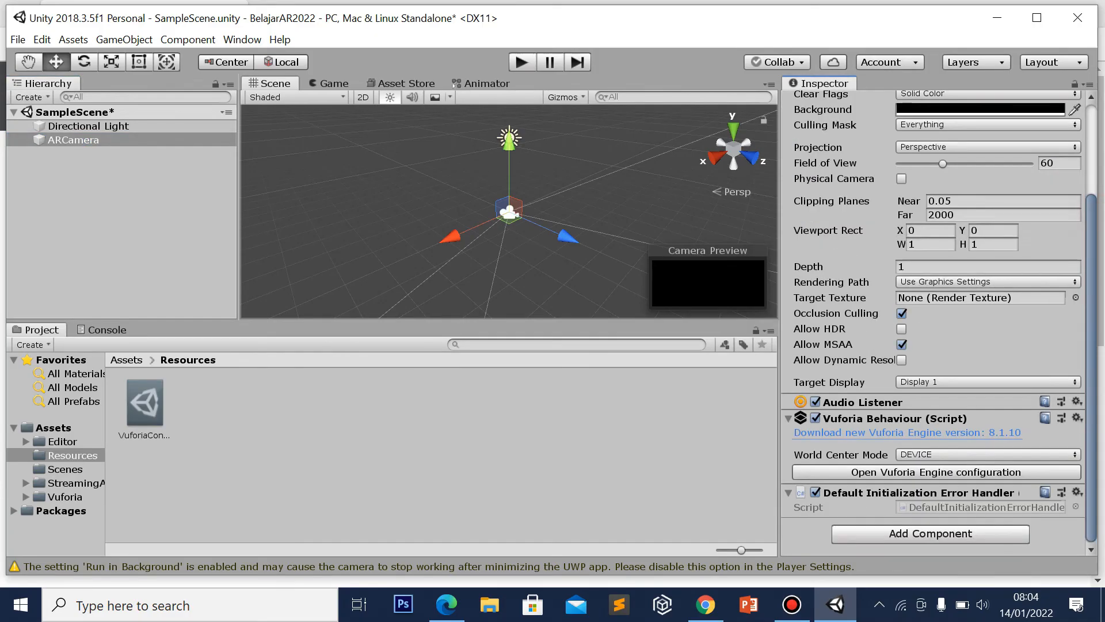
left_click(936, 472)
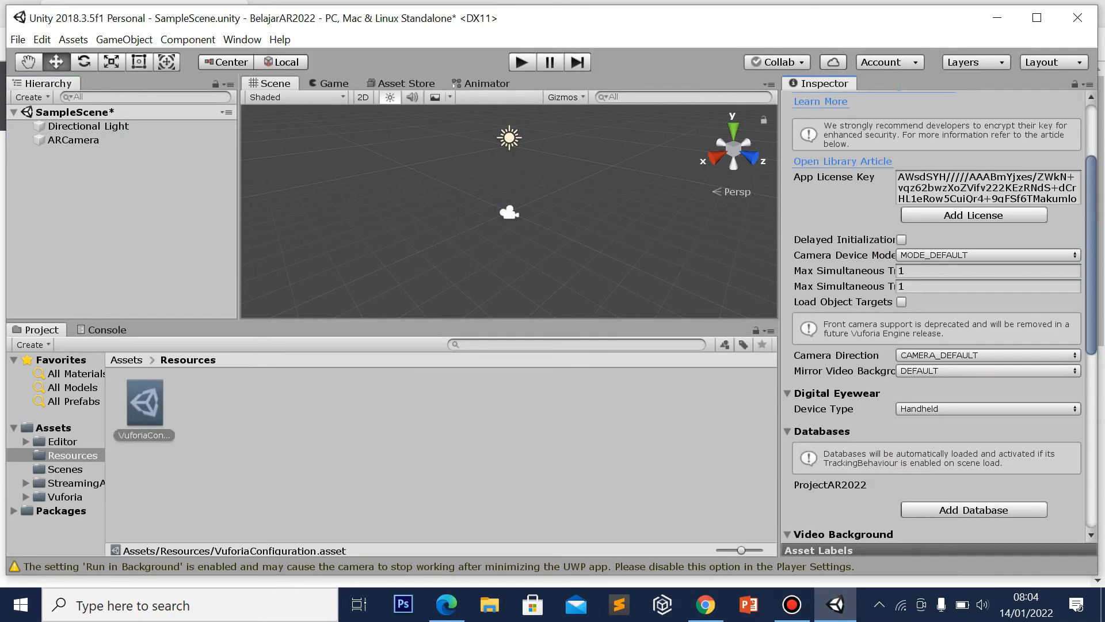
left_click(94, 192)
Create a Vuforia Image Target showing the WAYANG image from database ProjectAR2022
right_click(94, 194)
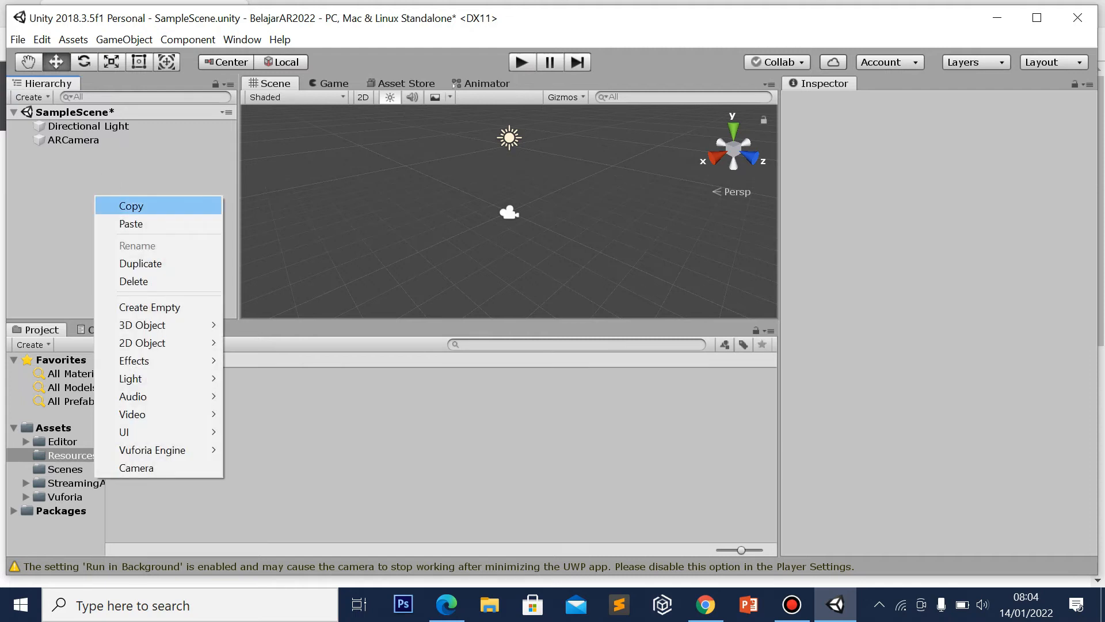
mouse_move(167, 450)
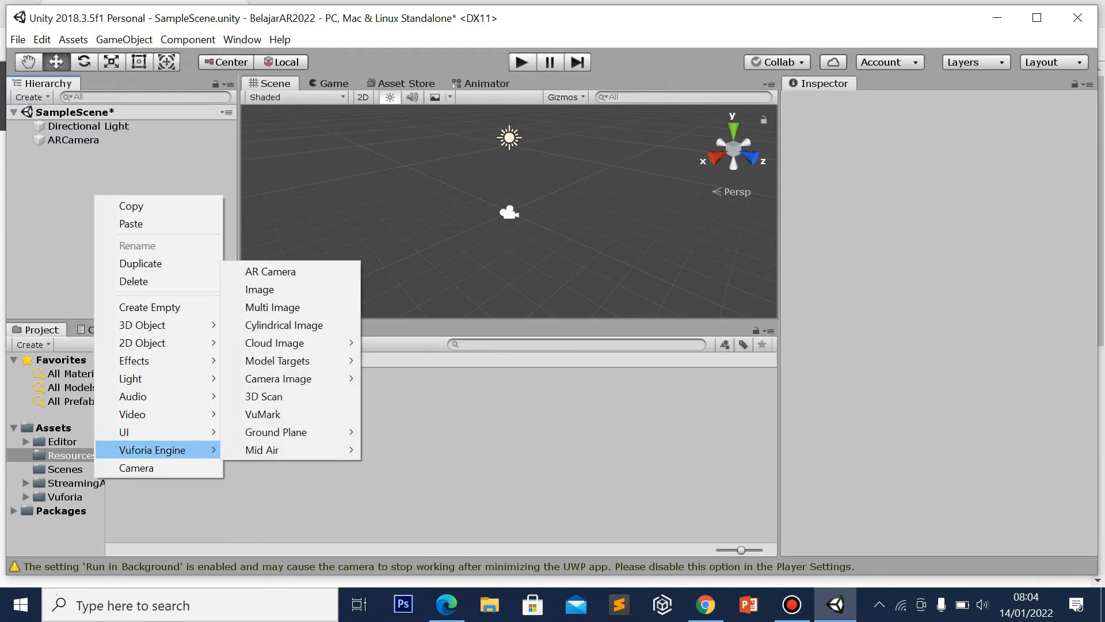
left_click(262, 291)
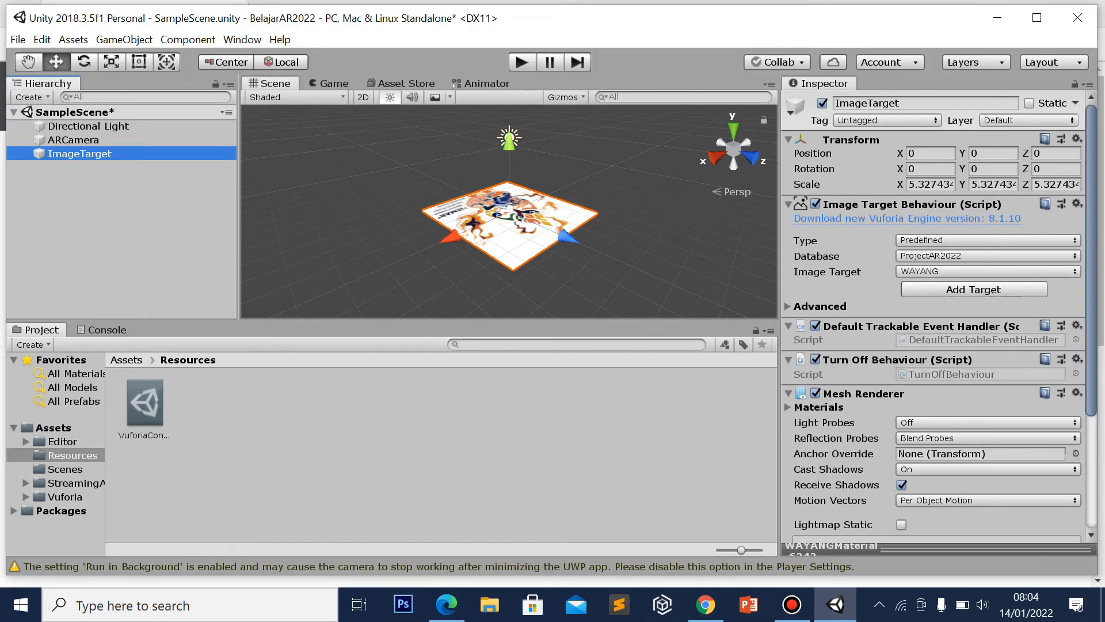
left_click(177, 204)
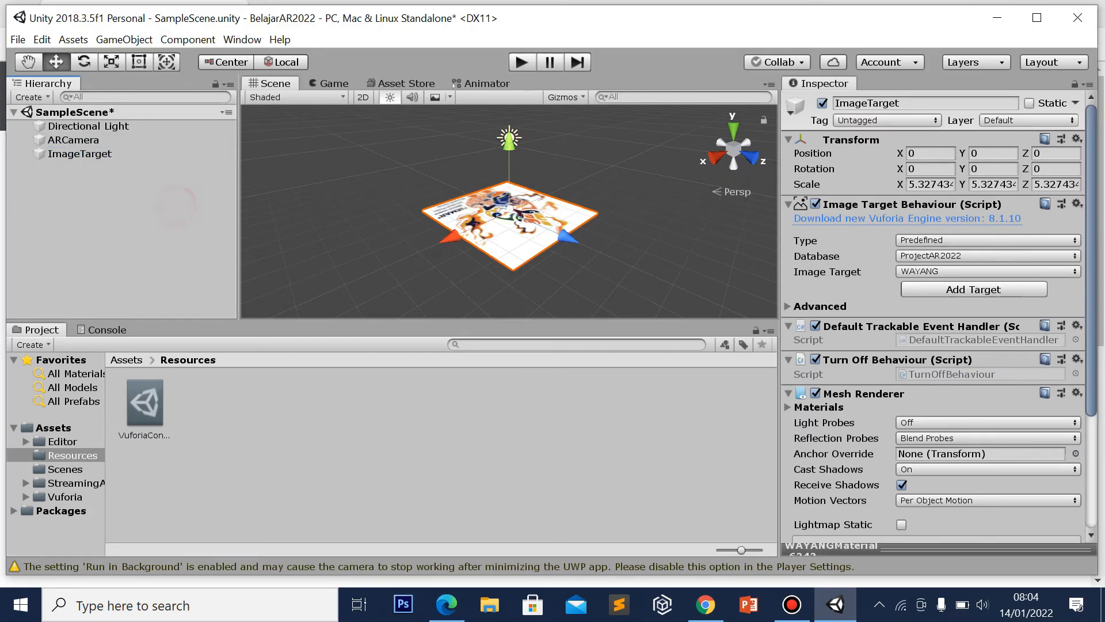
left_click(87, 154)
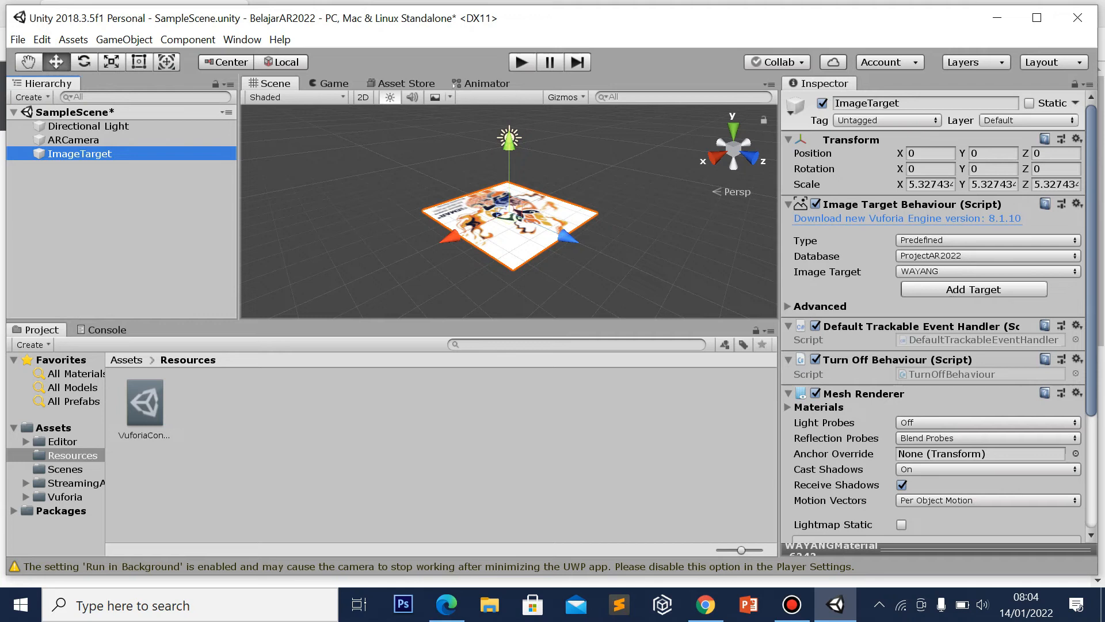
left_click(916, 270)
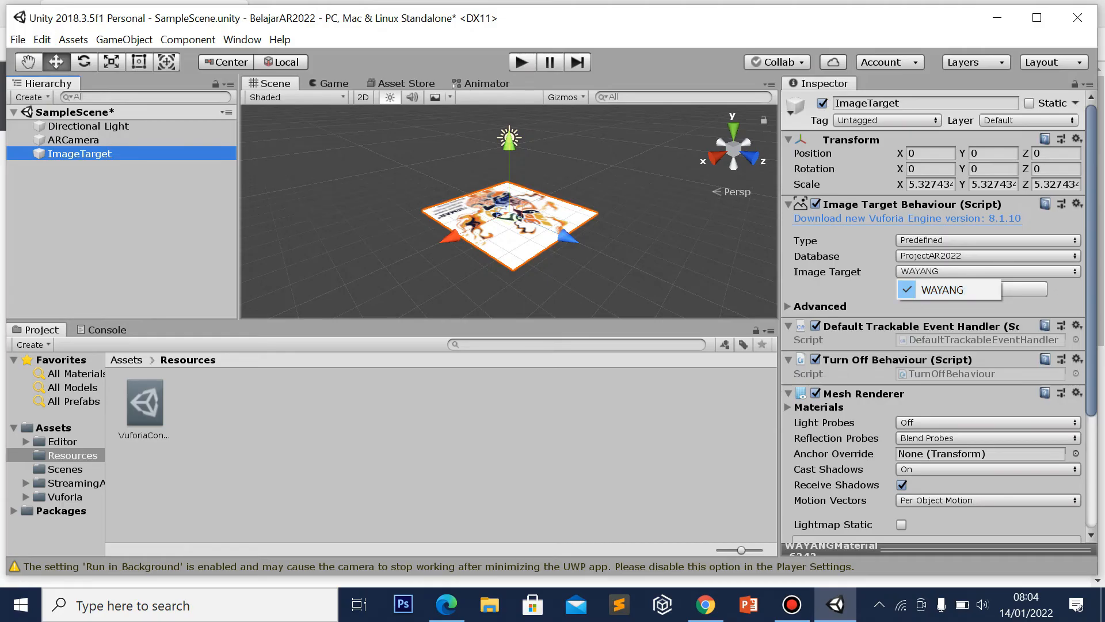
left_click(608, 279)
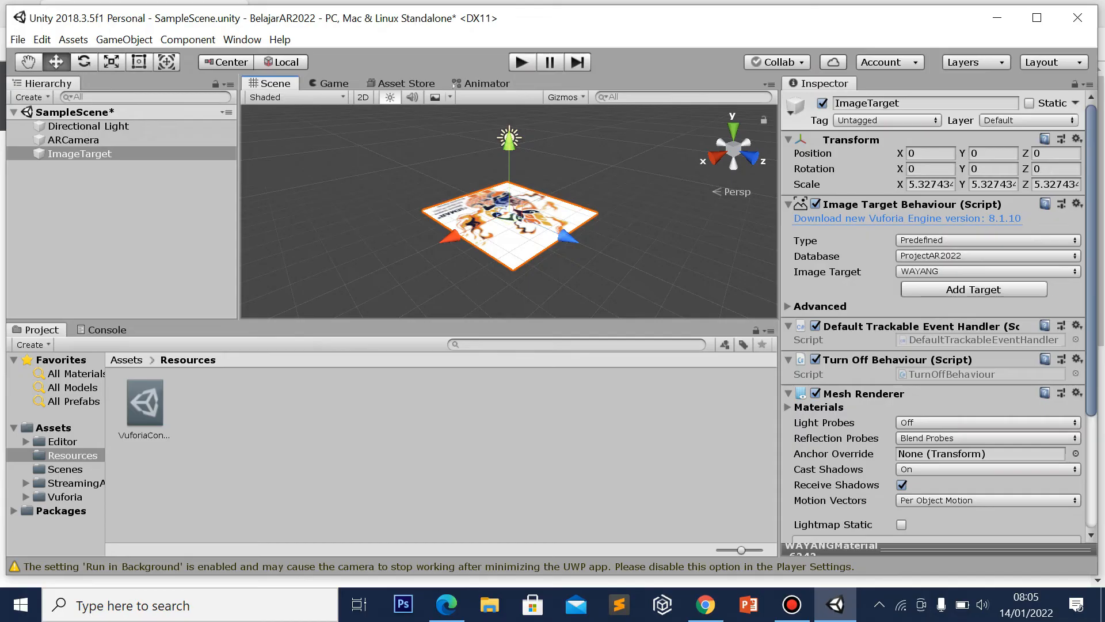
left_click(139, 62)
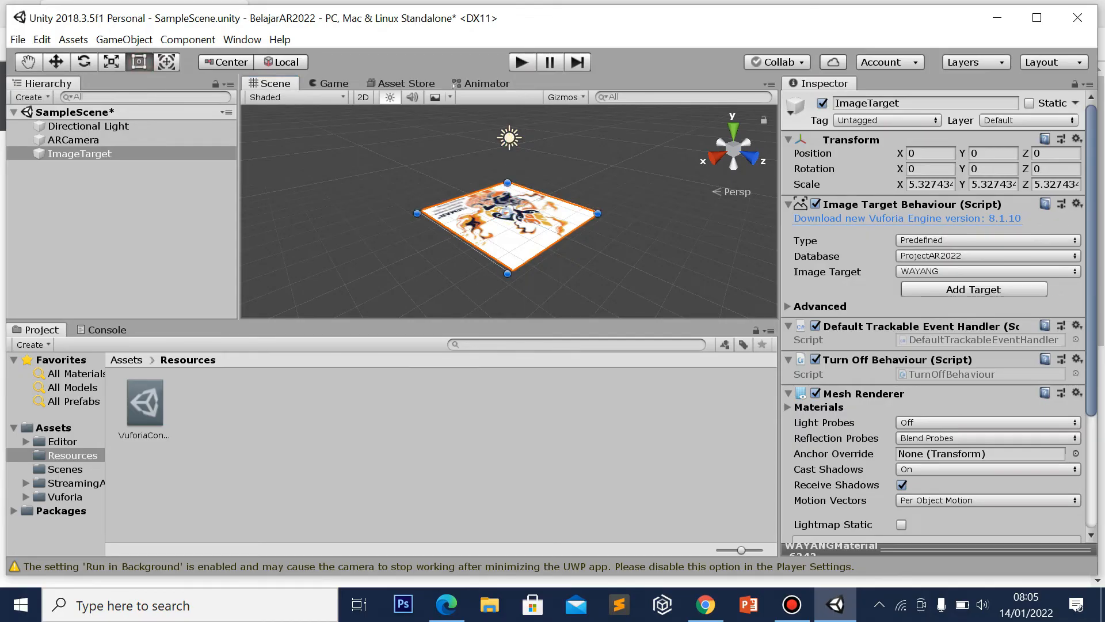
Undo a trial rotation of the ImageTarget back to 0, 0, 0 and switch to Top view
left_click(84, 62)
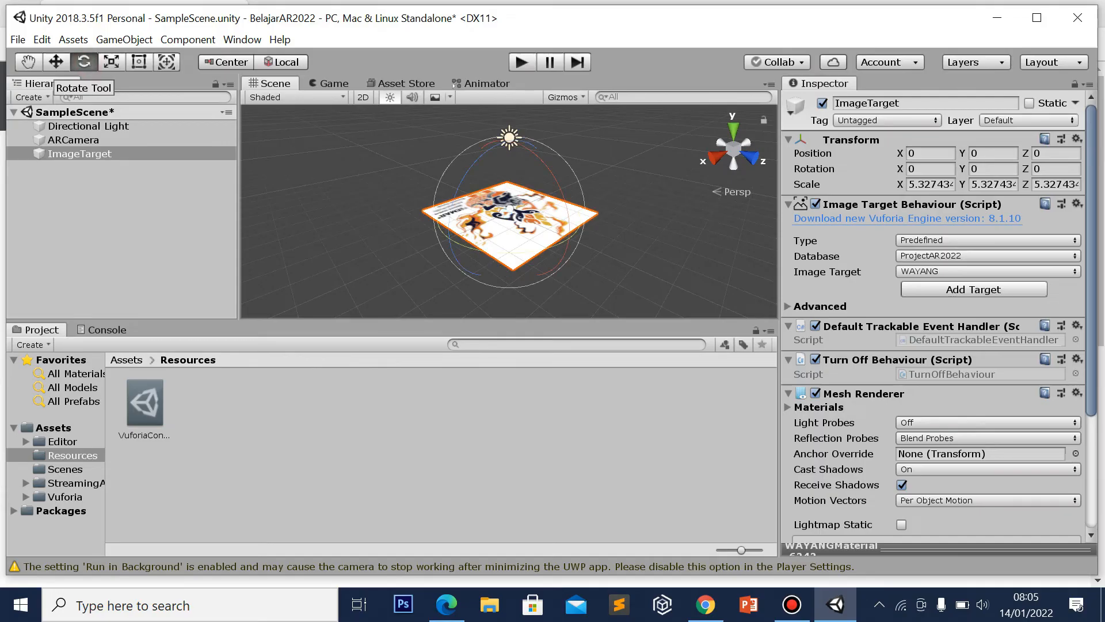
left_click_drag(469, 167, 443, 217)
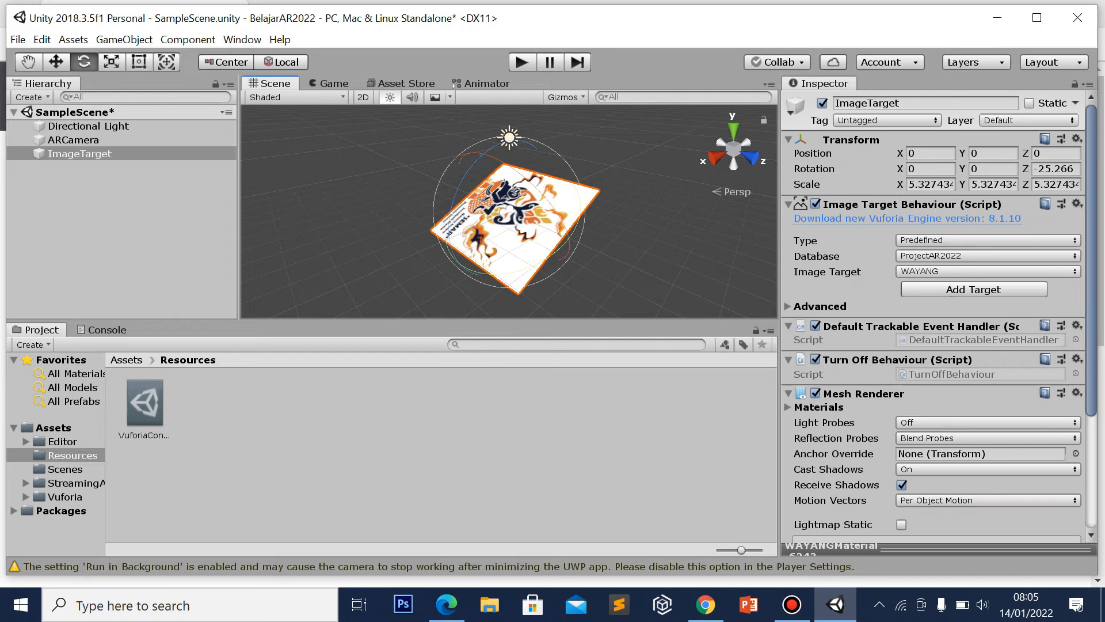
key("w")
key("ctrl+z")
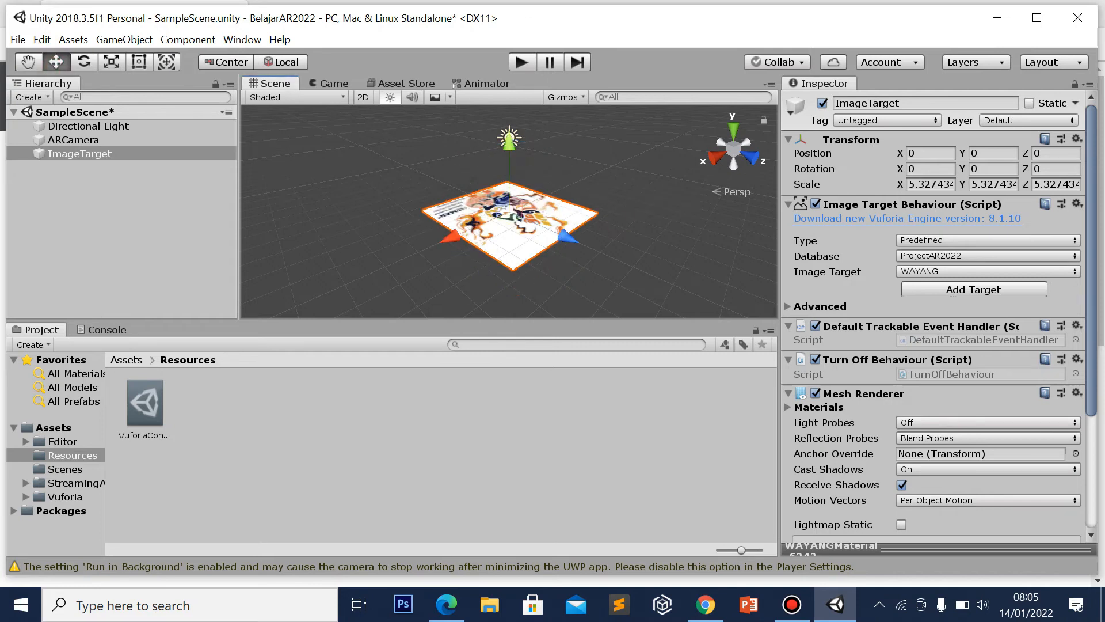
left_click(733, 131)
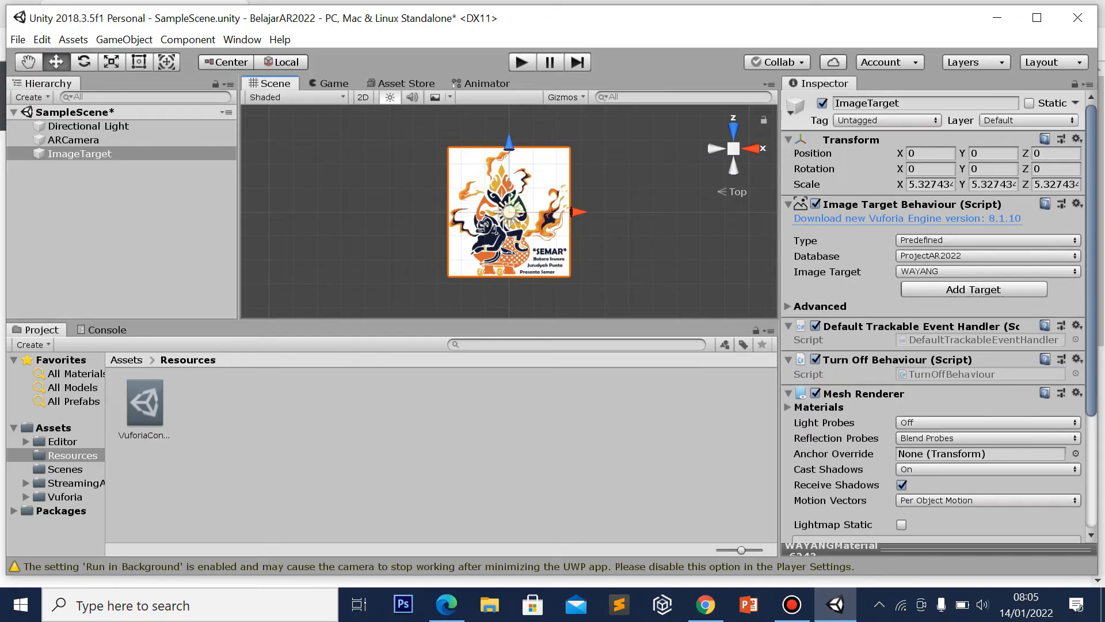
left_click(647, 207)
Add a 3D Sphere as a child of the ImageTarget
left_click(72, 153)
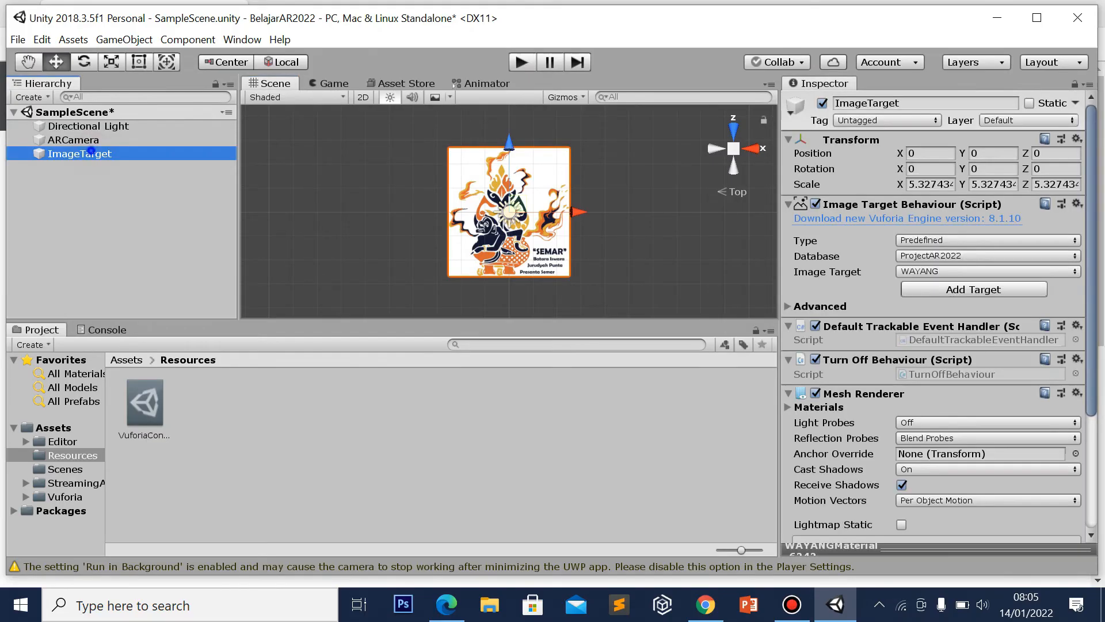
right_click(89, 152)
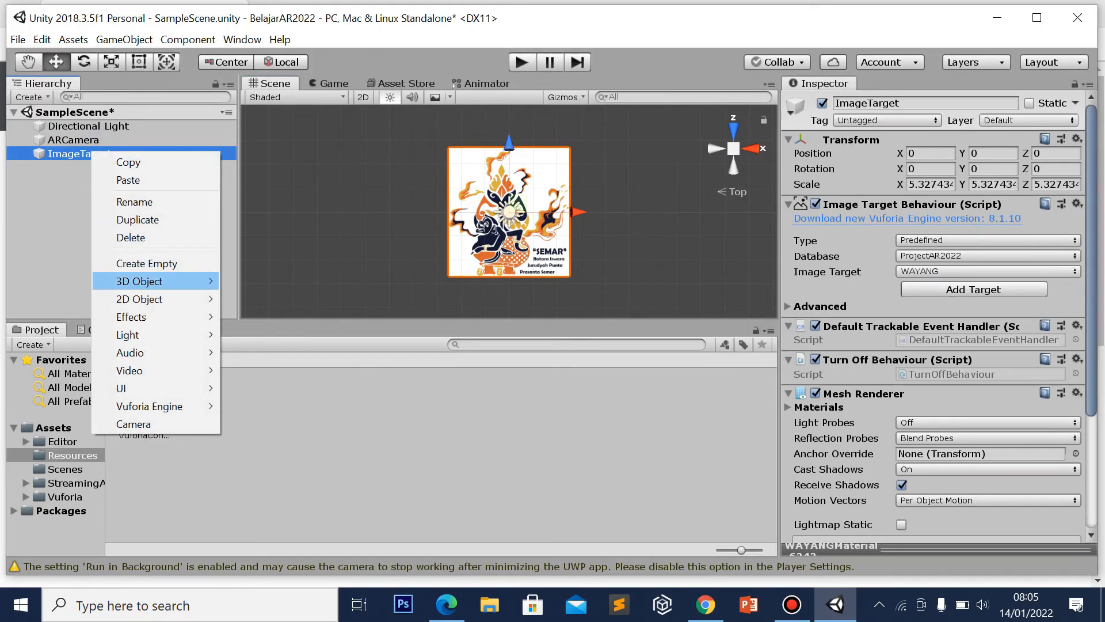
mouse_move(144, 281)
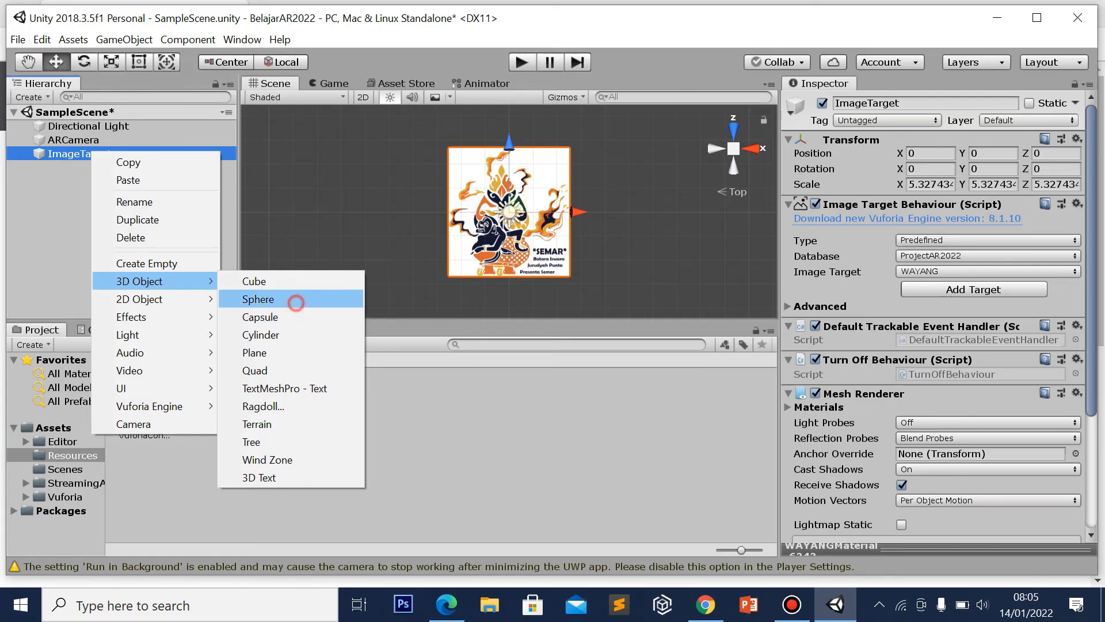
left_click(291, 298)
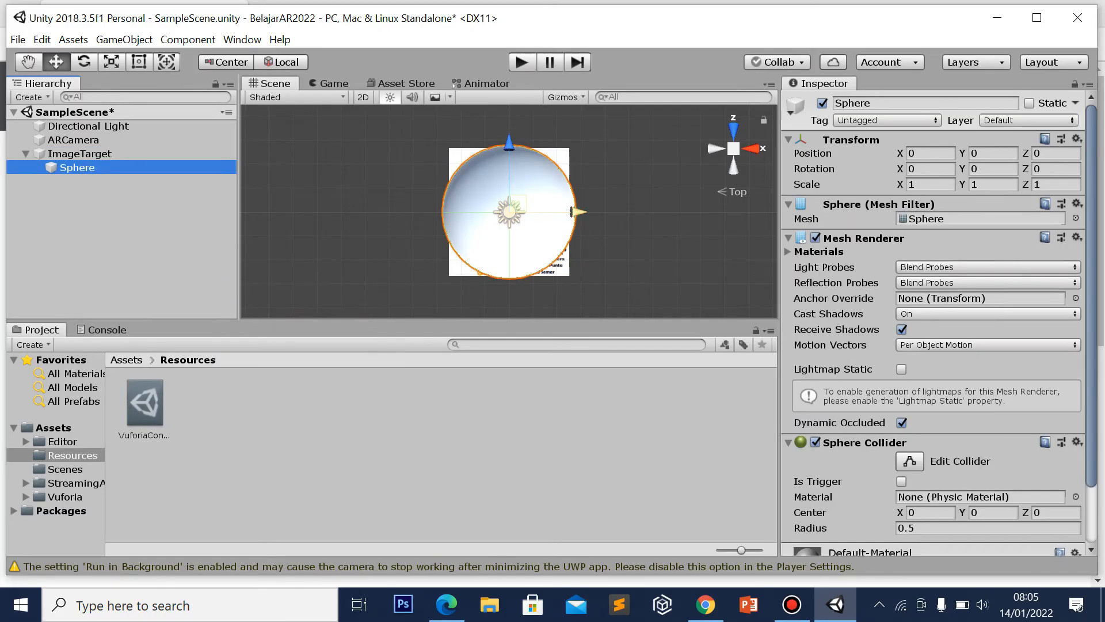
Shrink the sphere to 0.6215, 1, 0.5877 and centre it over the image card
left_click(139, 61)
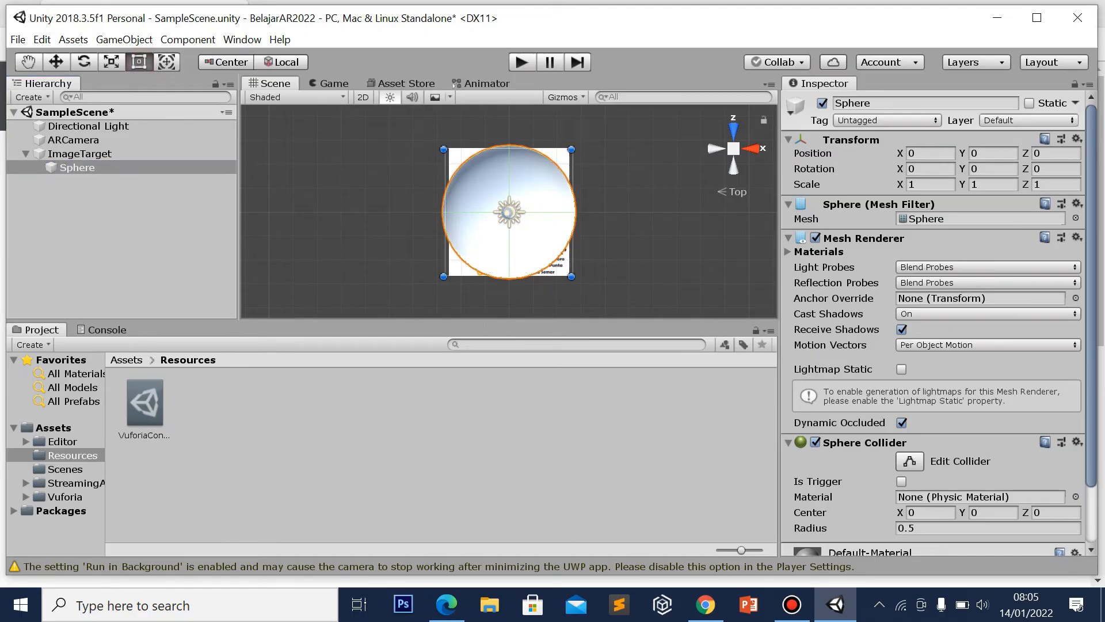
left_click_drag(571, 275, 523, 223)
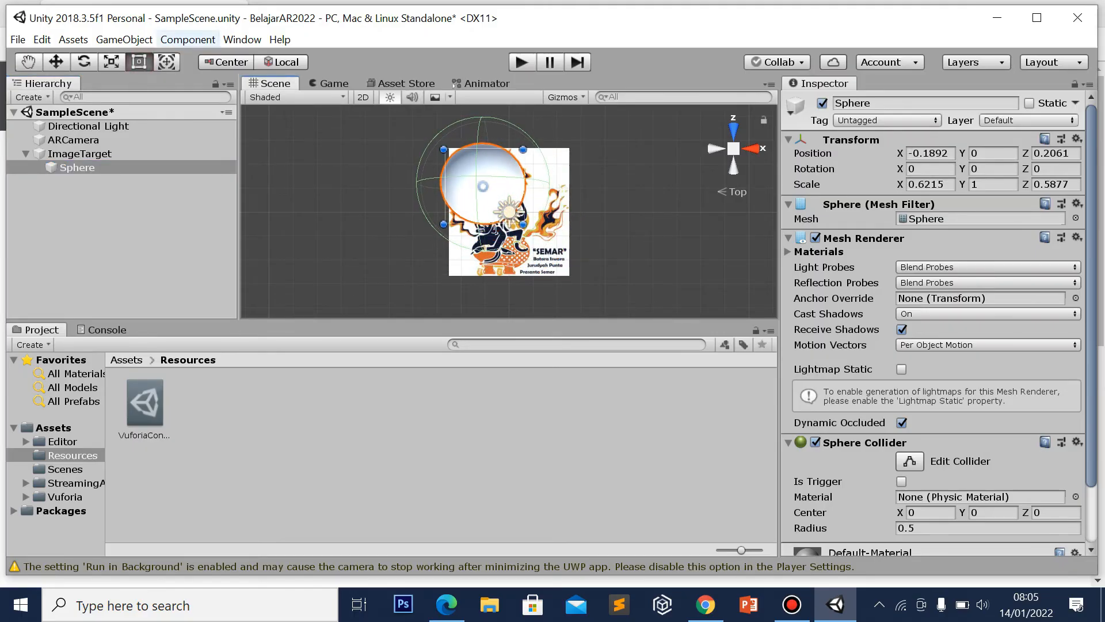
key("w")
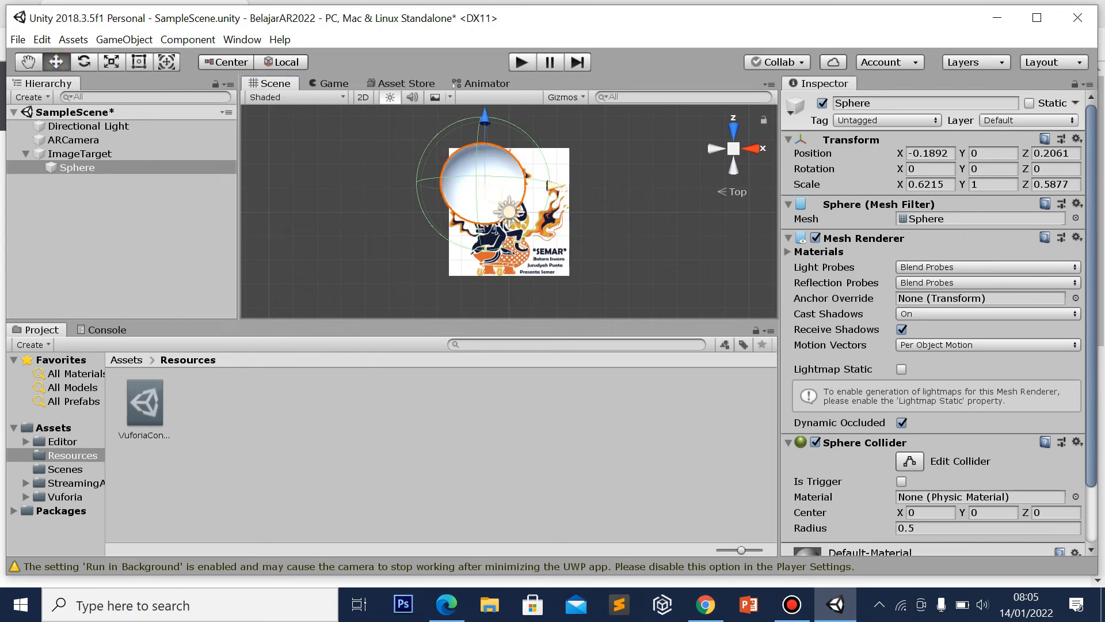
left_click_drag(549, 186, 574, 185)
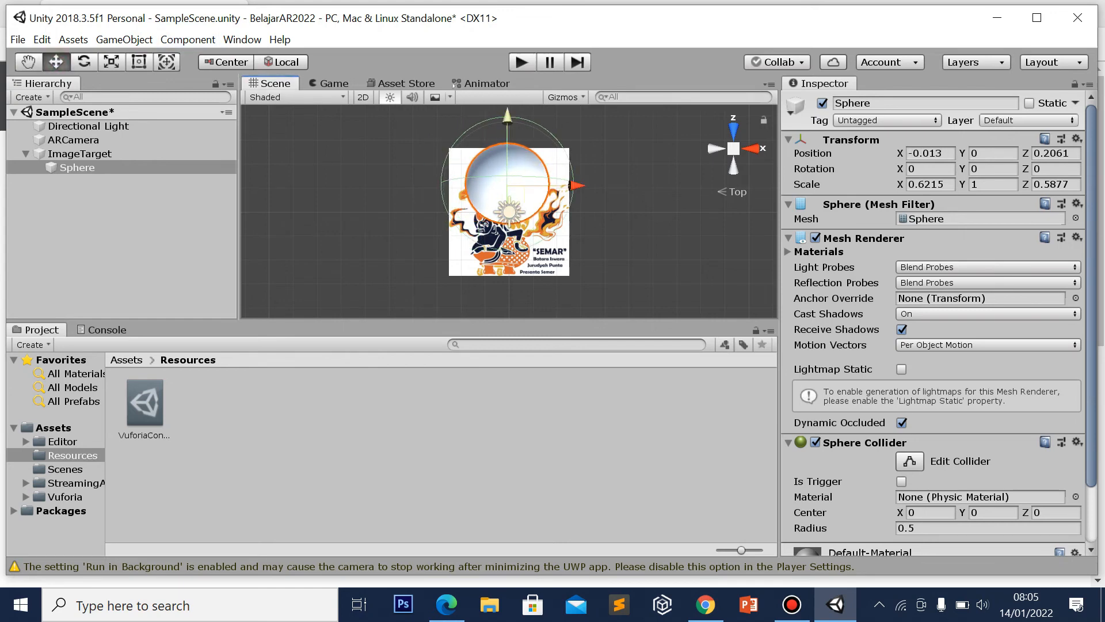
left_click_drag(507, 118, 507, 138)
key("alt")
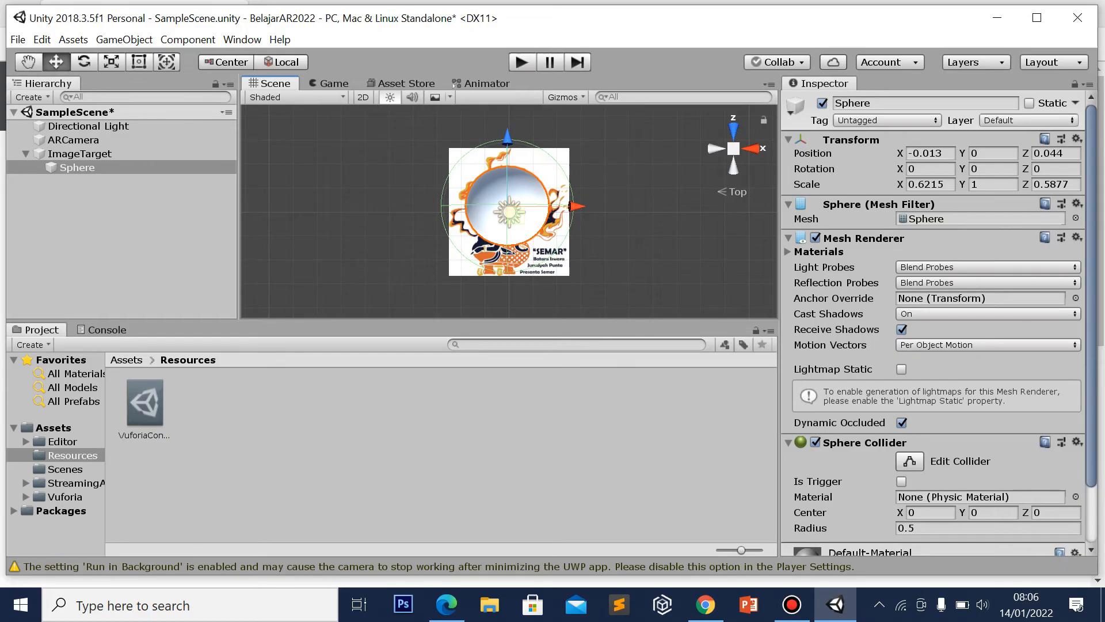
key("alt")
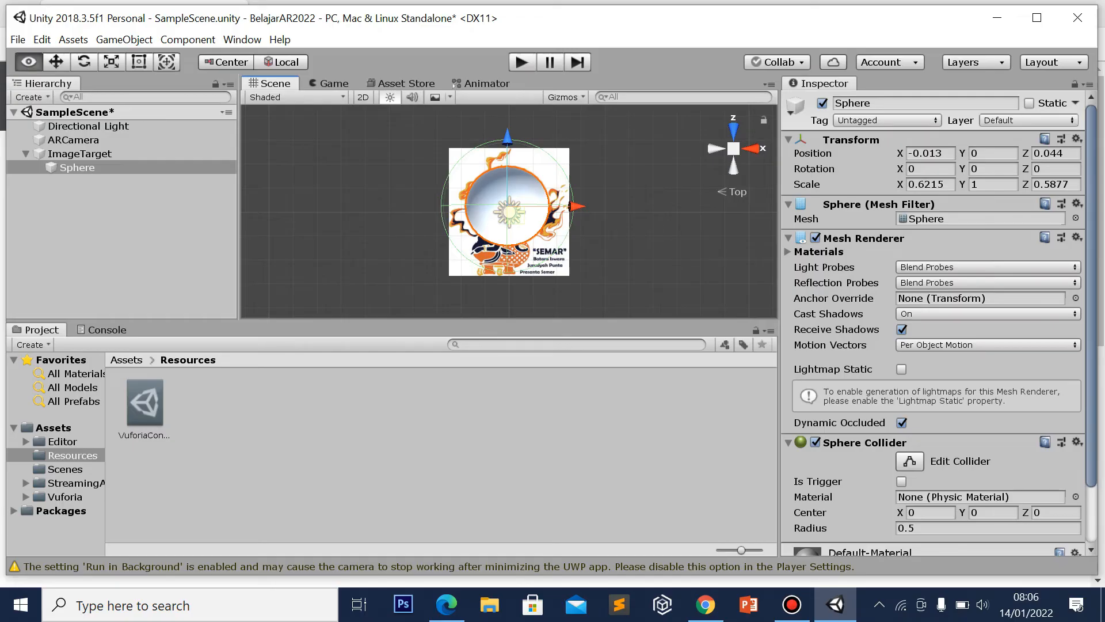
left_click_drag(606, 198, 546, 53, "alt")
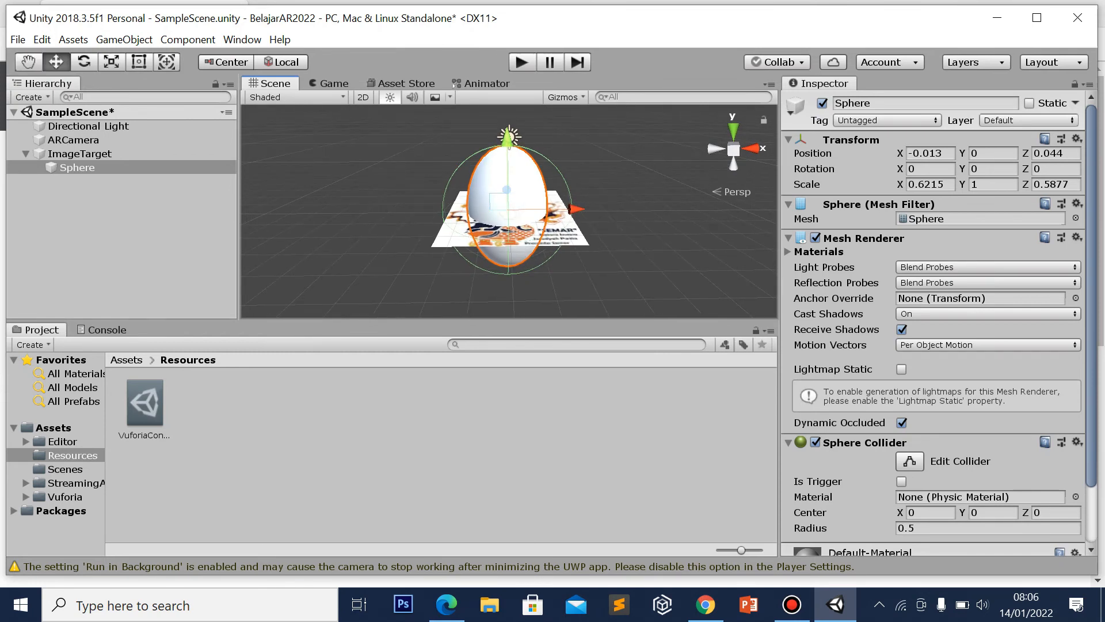
Rescale the sphere to 0.5256, 0.4348, 0.5877 and lift it to Y 0.3479
left_click(138, 61)
left_click_drag(541, 263, 538, 196)
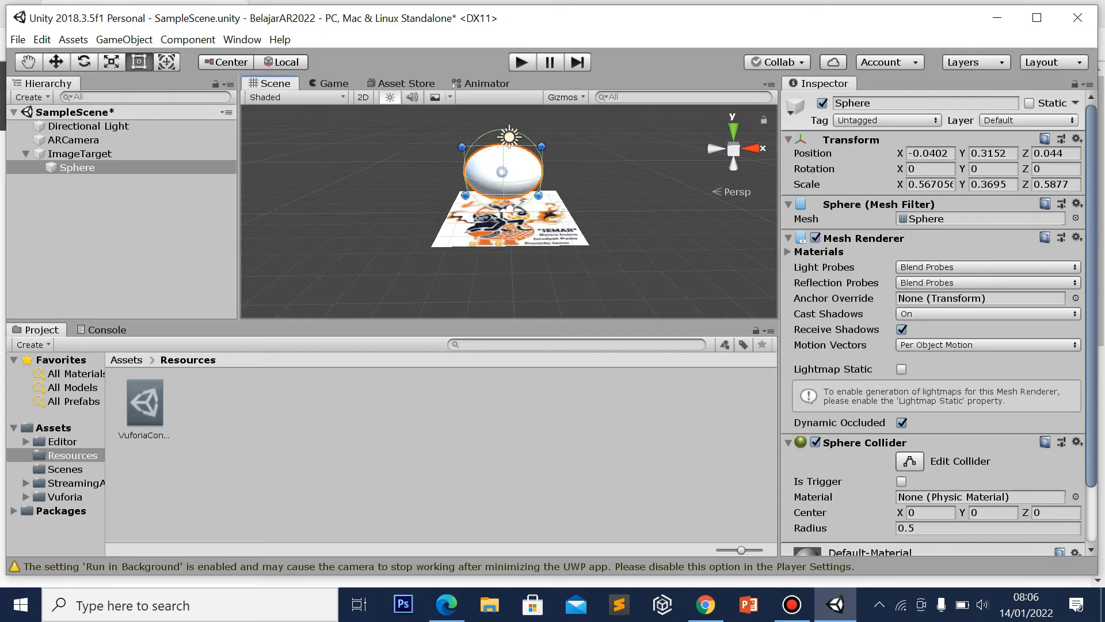
left_click_drag(462, 147, 466, 136)
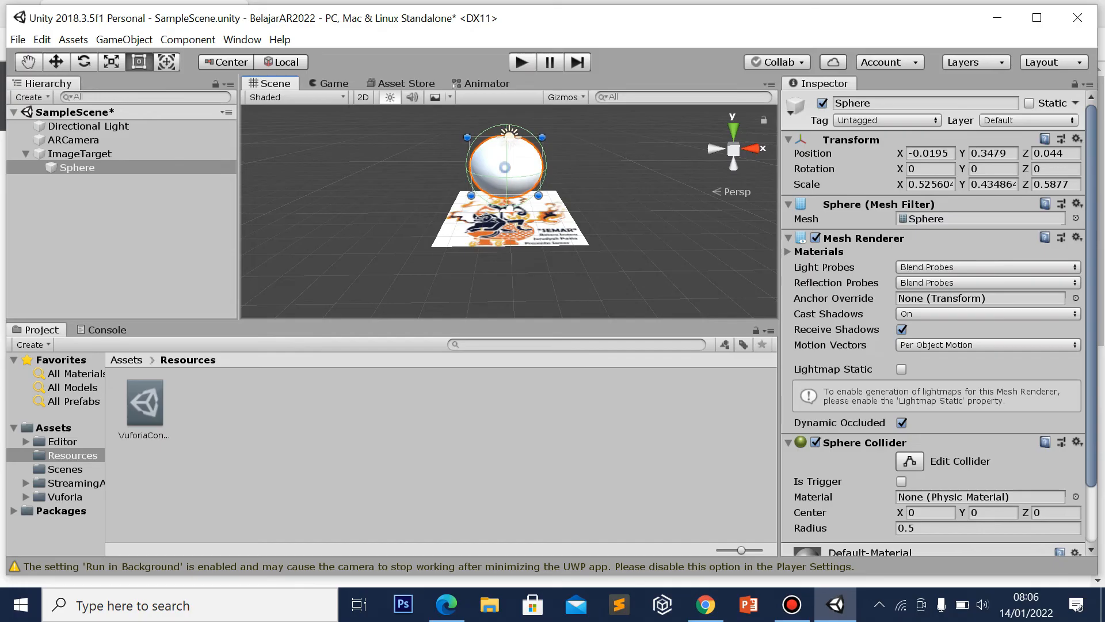
left_click(56, 61)
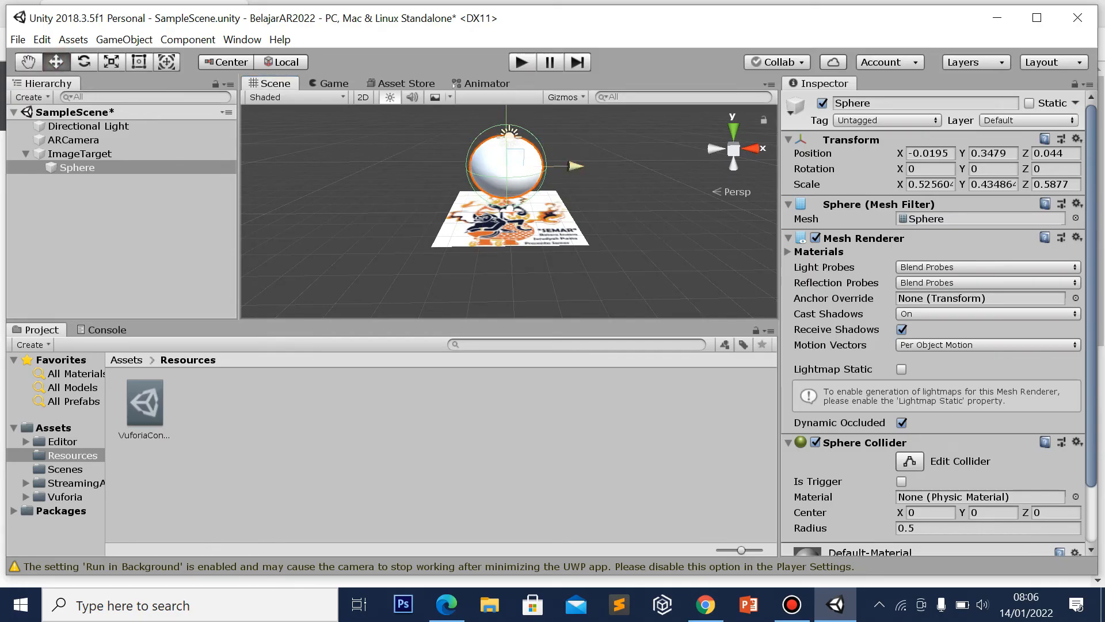
mouse_move(507, 154)
left_mouse_down()
mouse_move(506, 172)
mouse_move(507, 157)
left_mouse_up()
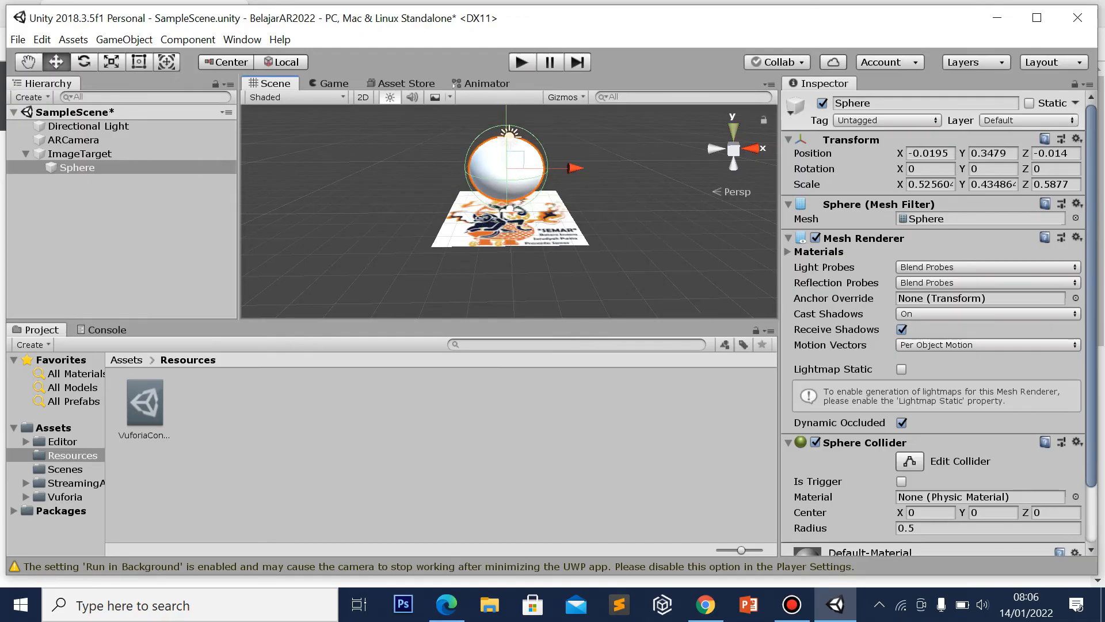
key("alt")
left_click_drag(576, 144, 589, 207, "alt")
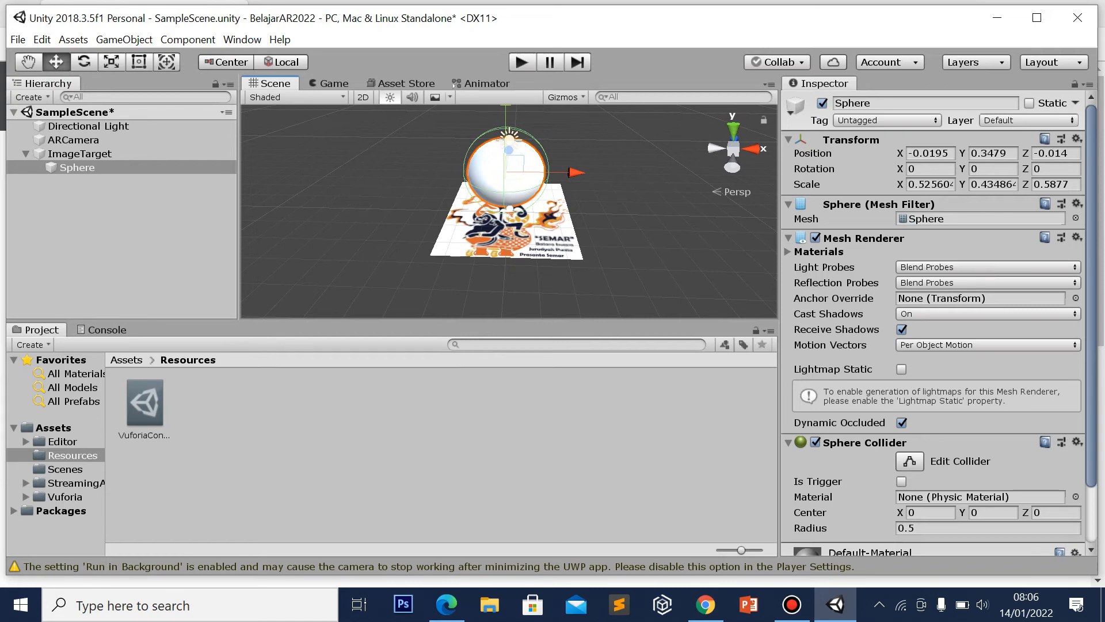
left_click(792, 604)
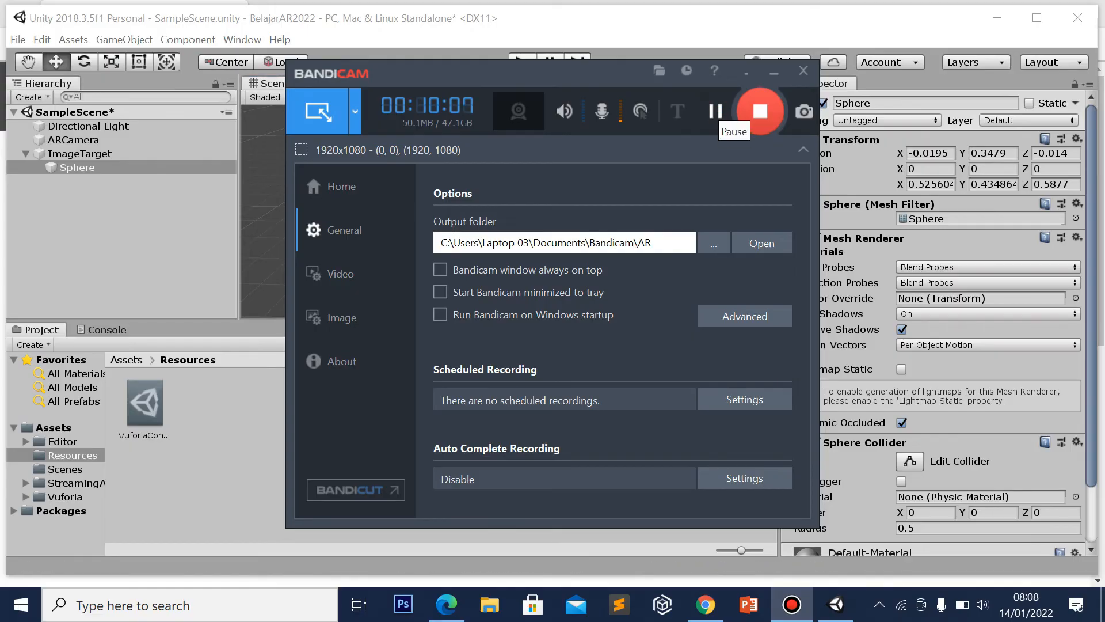
left_click(774, 71)
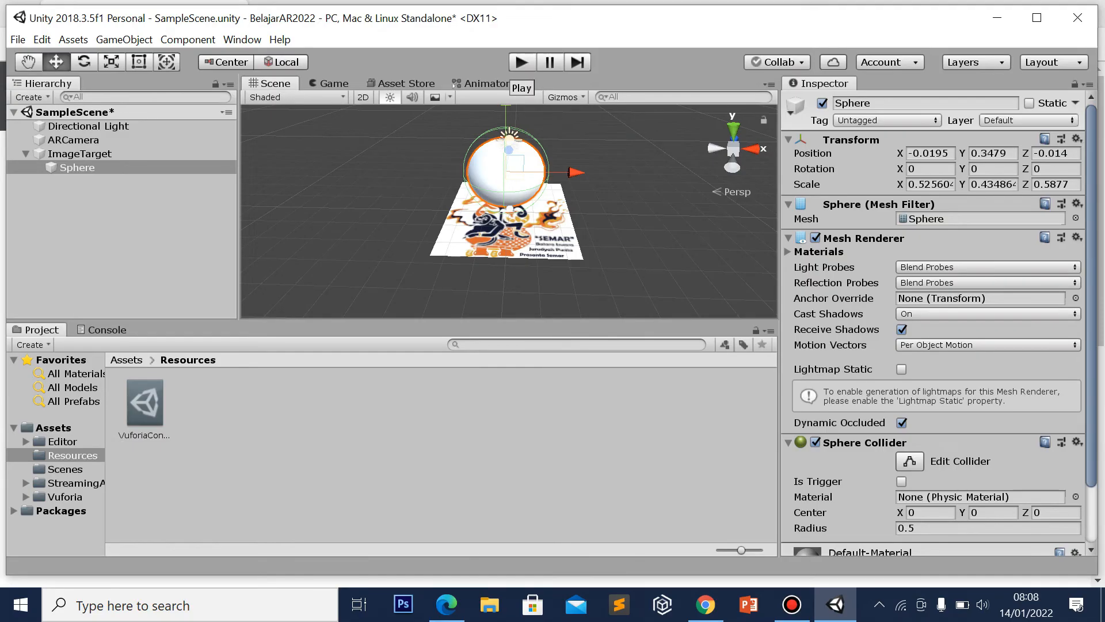
left_click(522, 62)
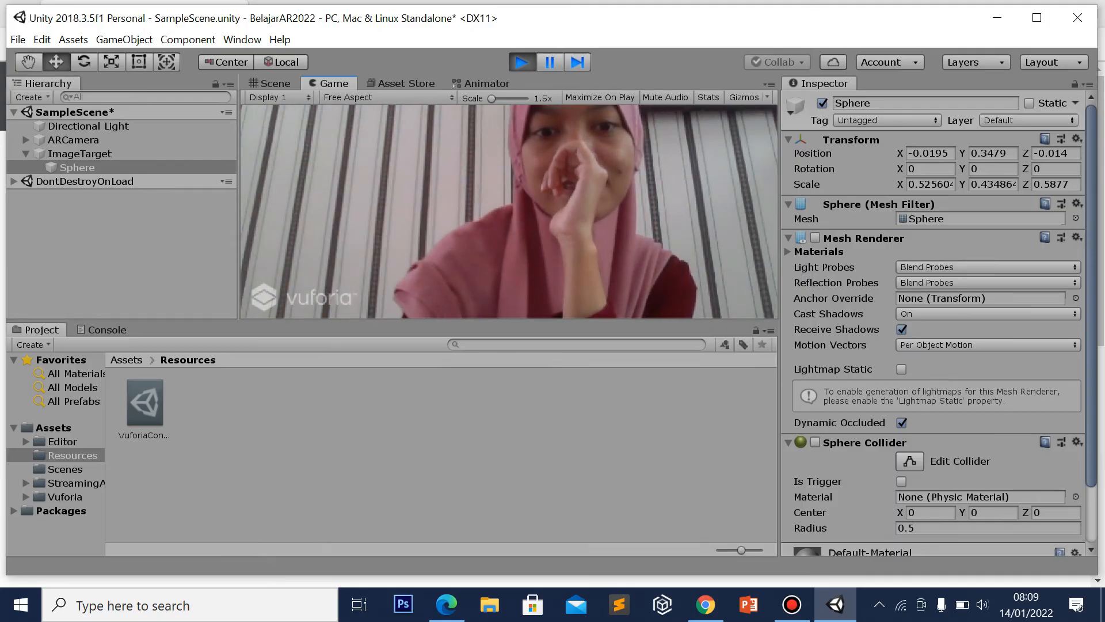
key("ctrl+p")
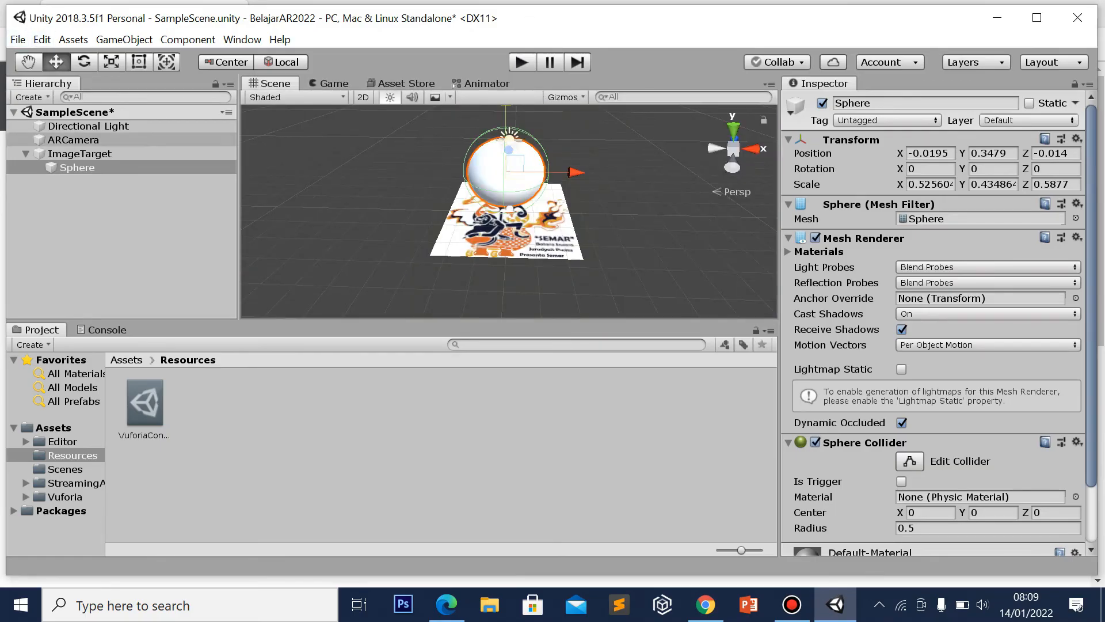
Create and open a folder named 3D in Assets, then launch File Explorer
left_click(54, 427)
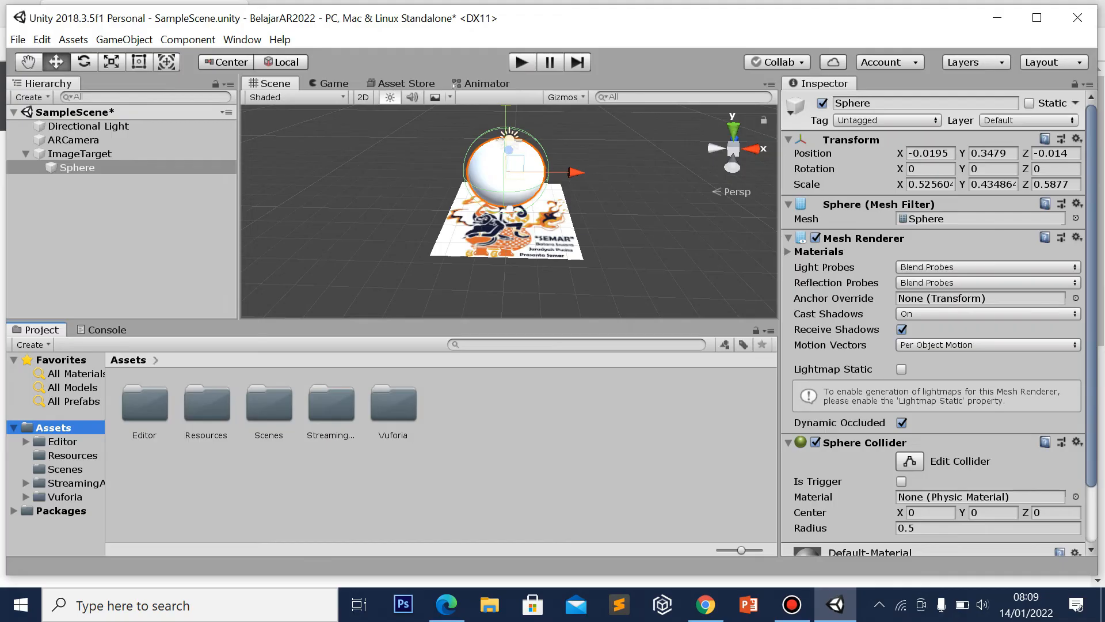
right_click(620, 403)
left_click(506, 433)
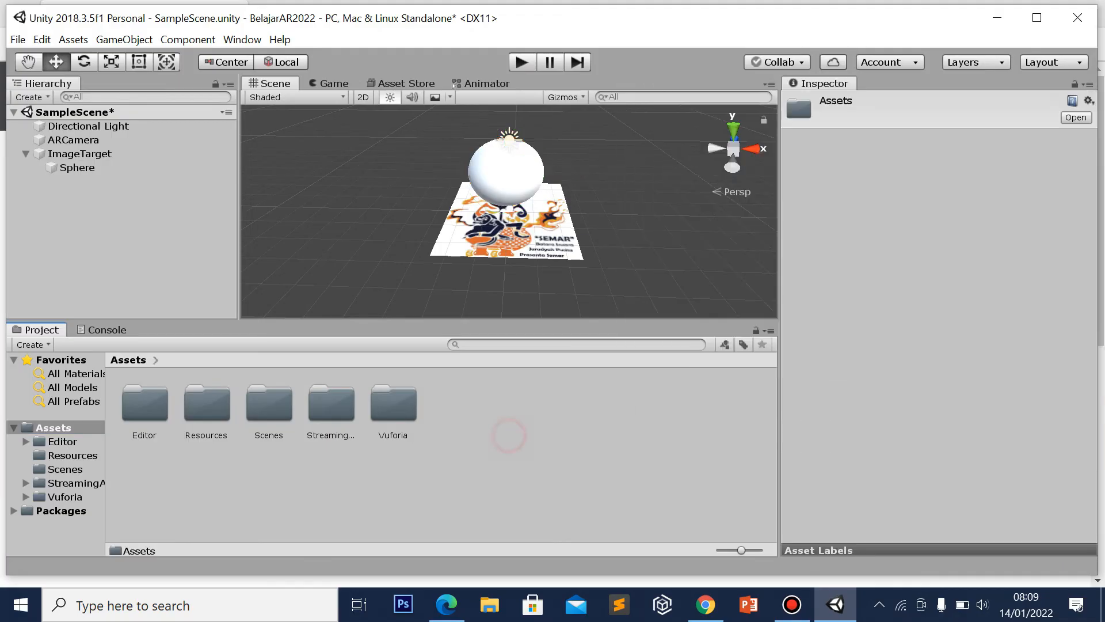
right_click(509, 436)
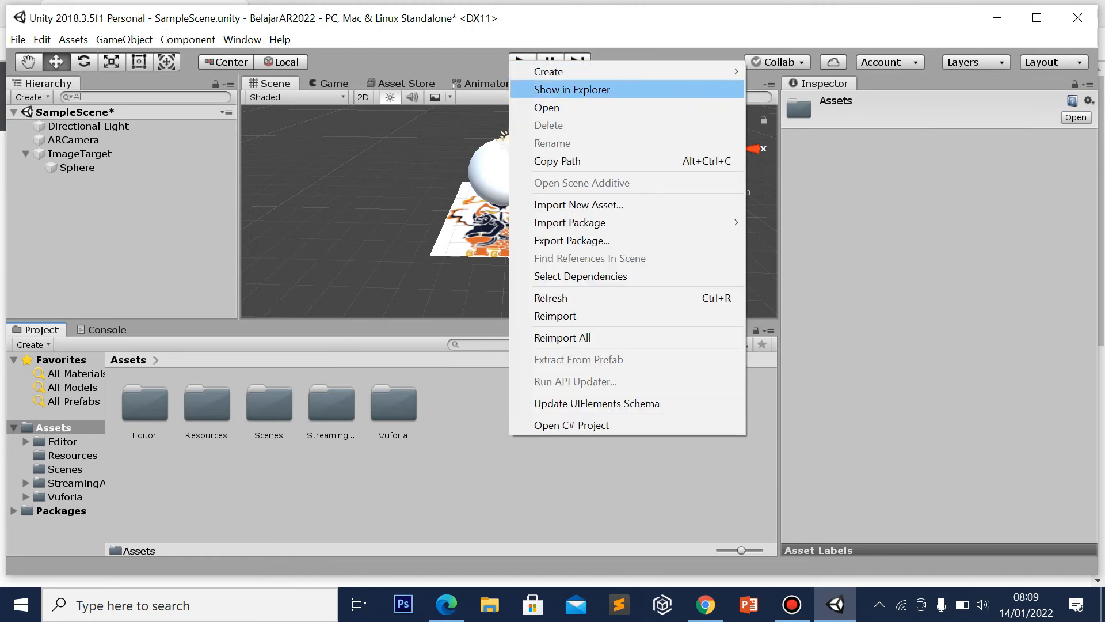
left_click(587, 71)
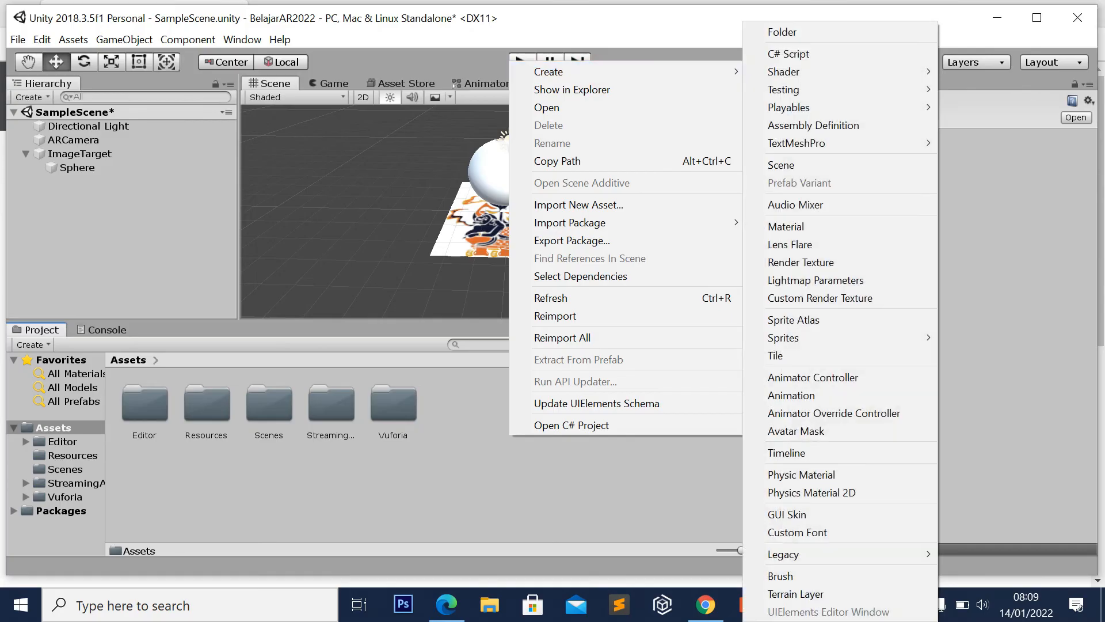
left_click(821, 29)
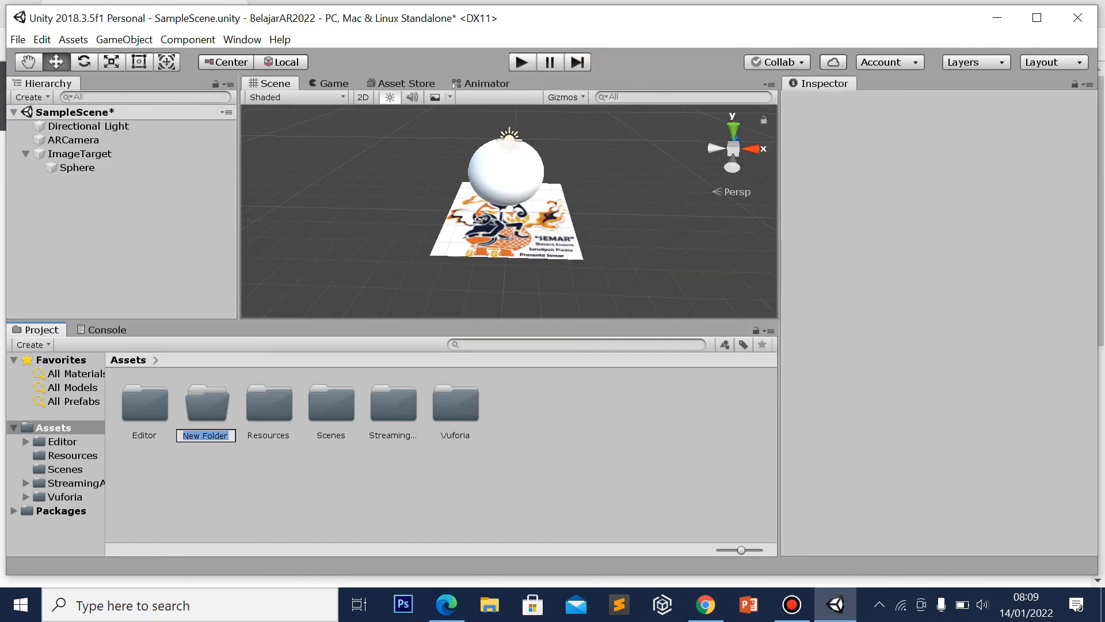
type("3D")
key("Return")
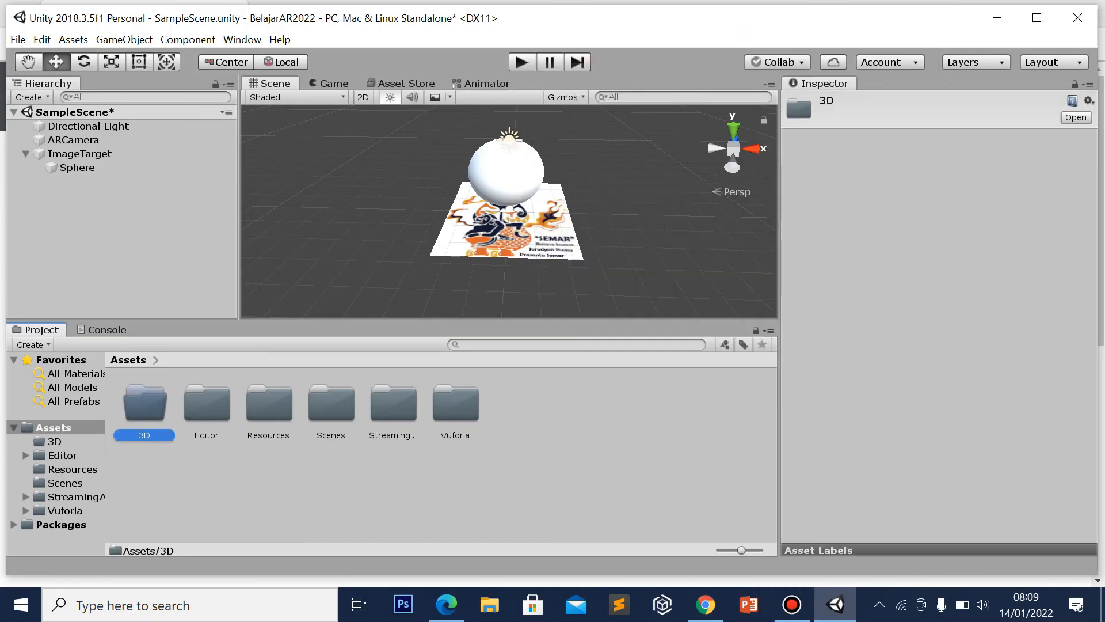
double_click(146, 406)
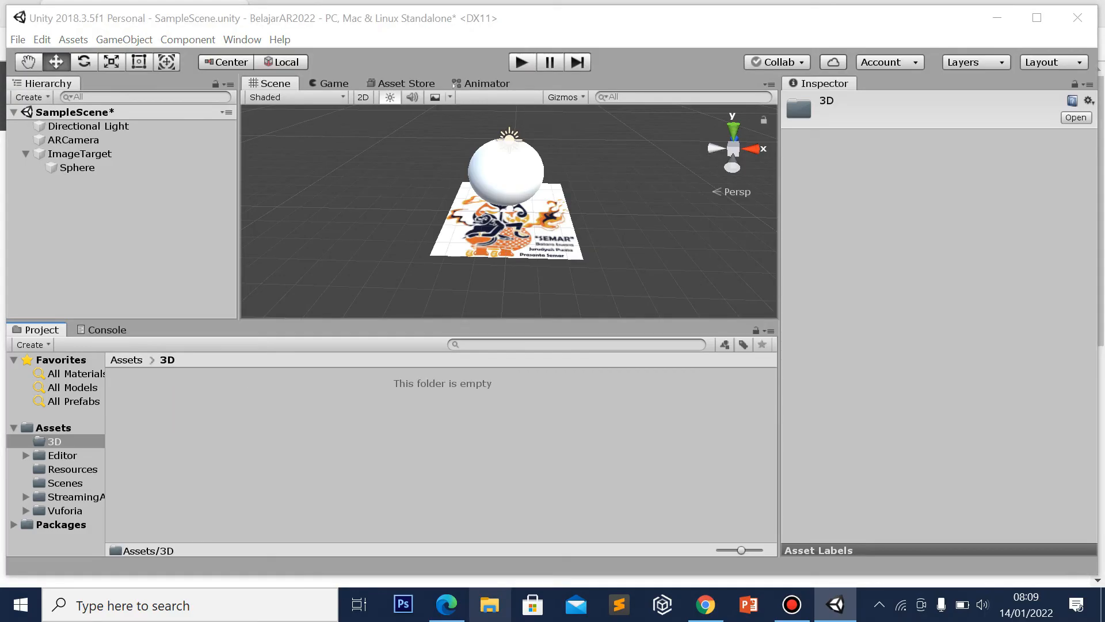
left_click(489, 605)
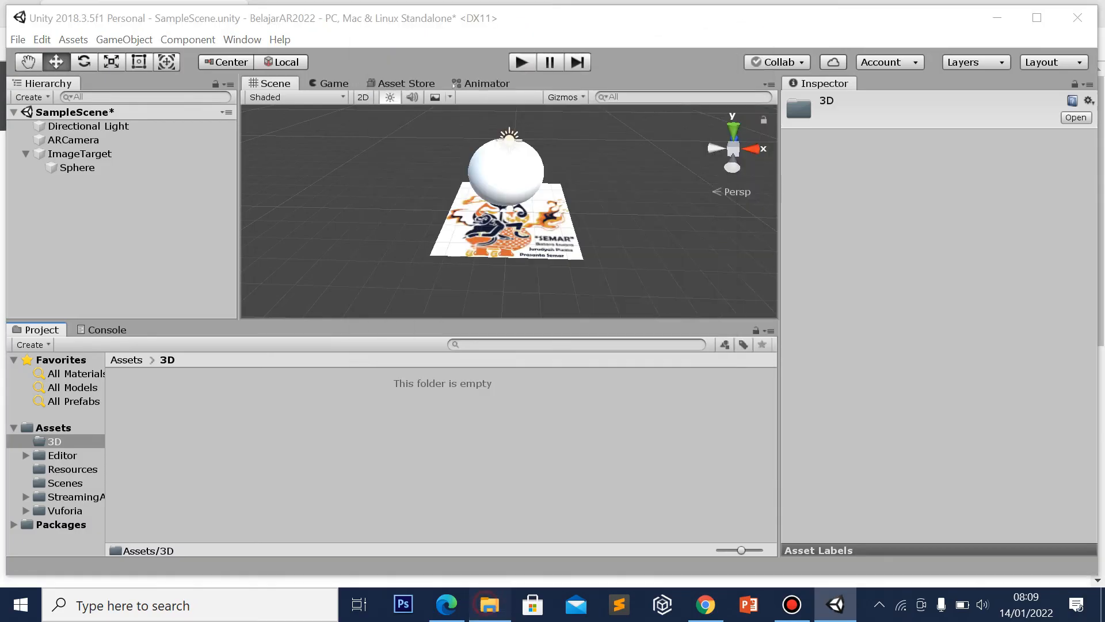
left_click(489, 604)
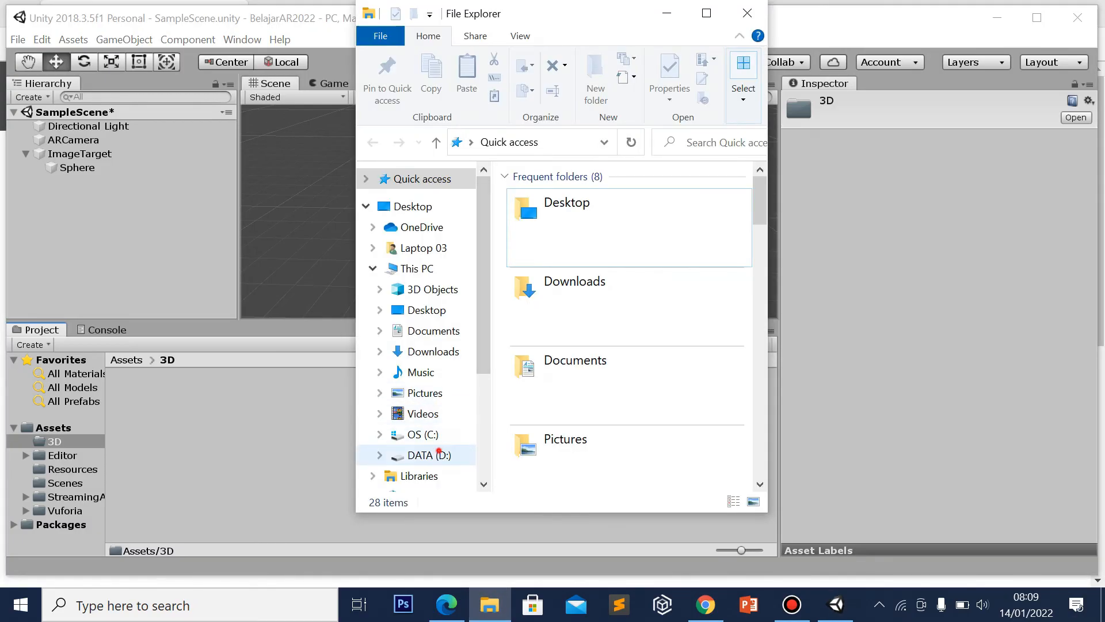
Drag WAYANG.fbx from D:\Project AR dan VR\3d into Unity's Assets/3D folder
left_click(429, 454)
left_click(706, 12)
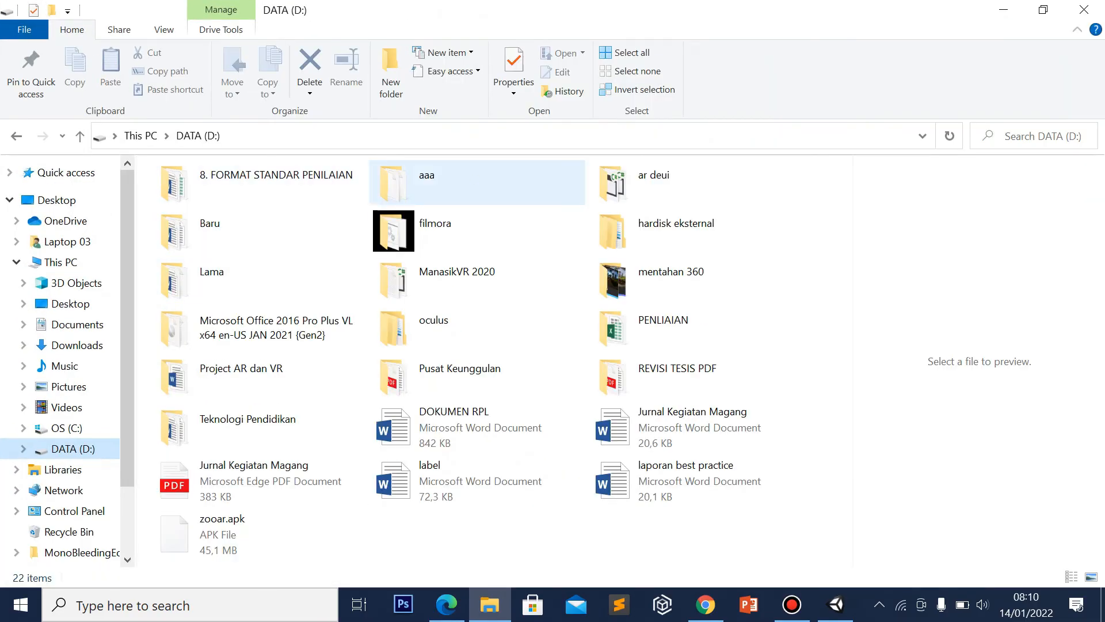
double_click(460, 179)
double_click(186, 194)
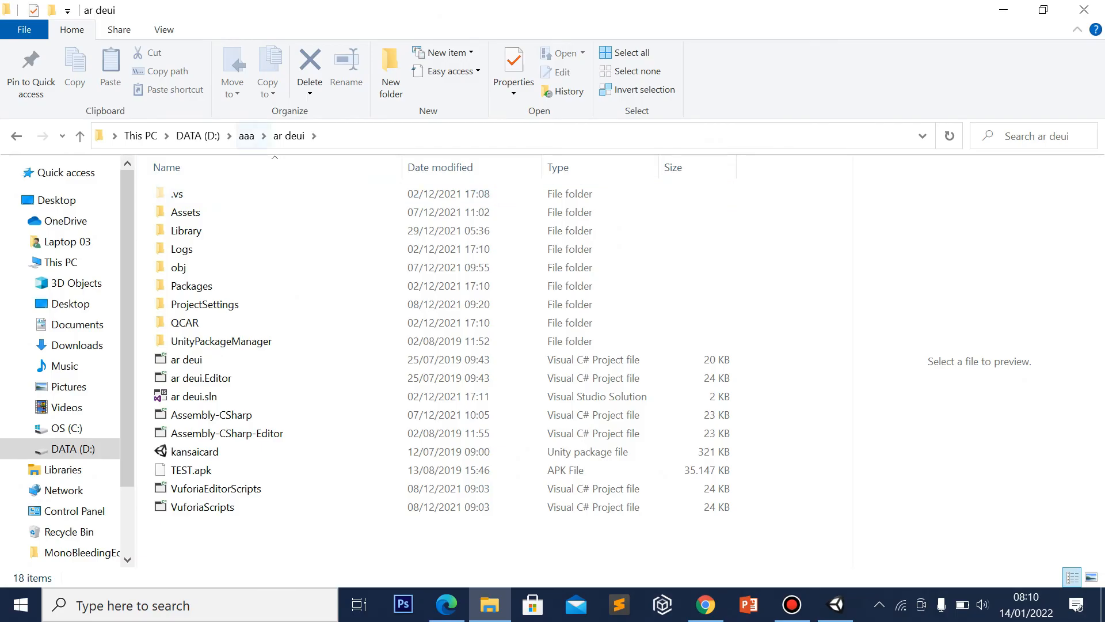
left_click(247, 136)
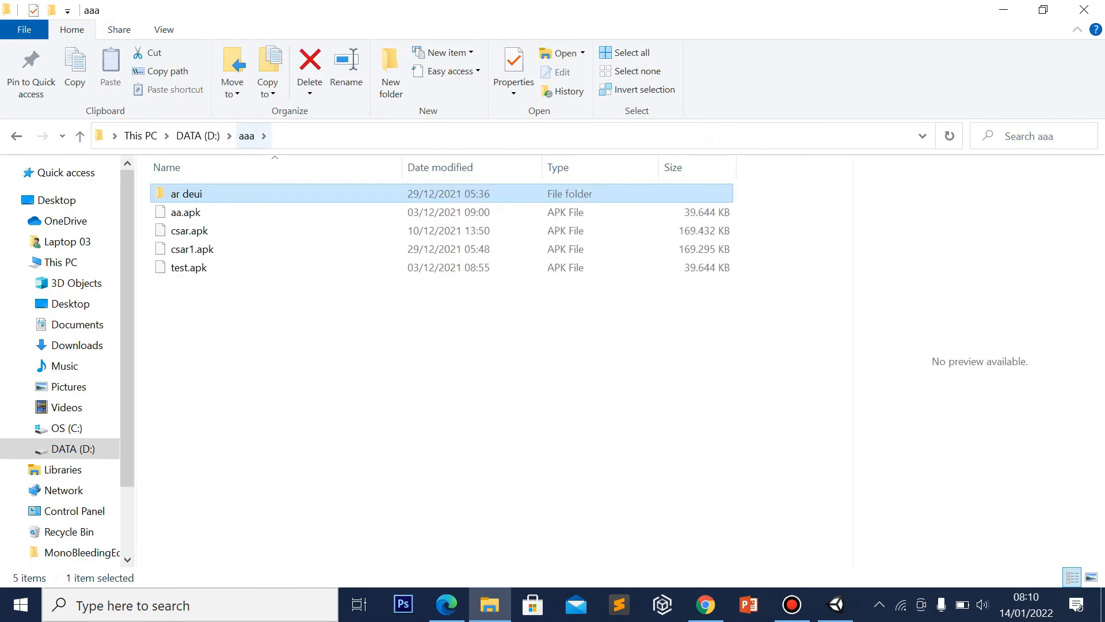
left_click(792, 604)
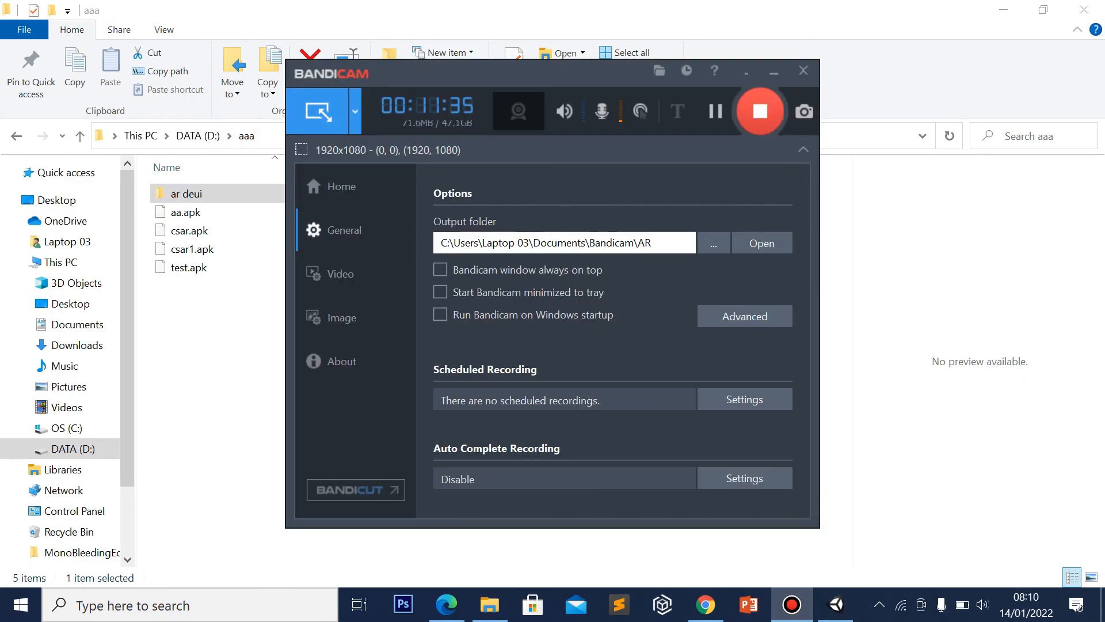
left_click(716, 112)
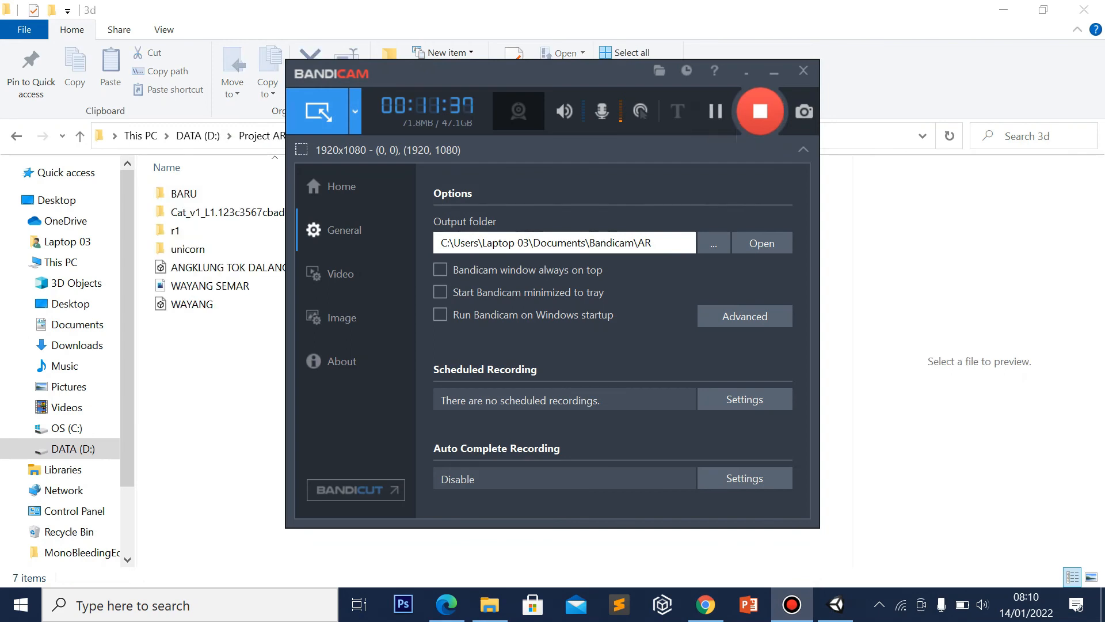
left_click(774, 71)
left_click(195, 305)
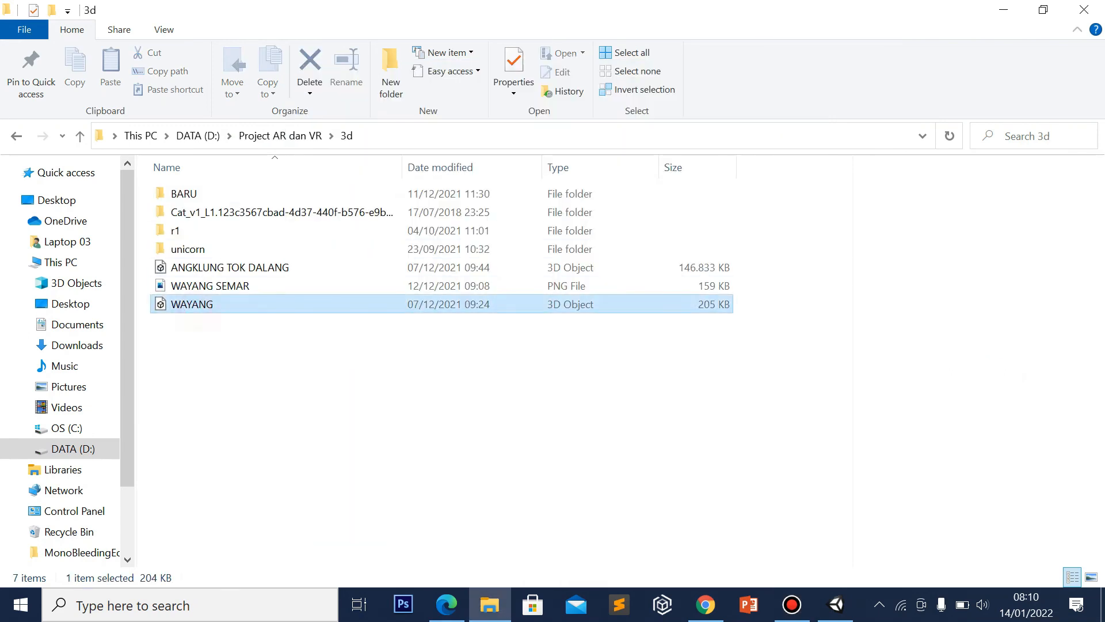
left_click_drag(254, 308, 690, 501)
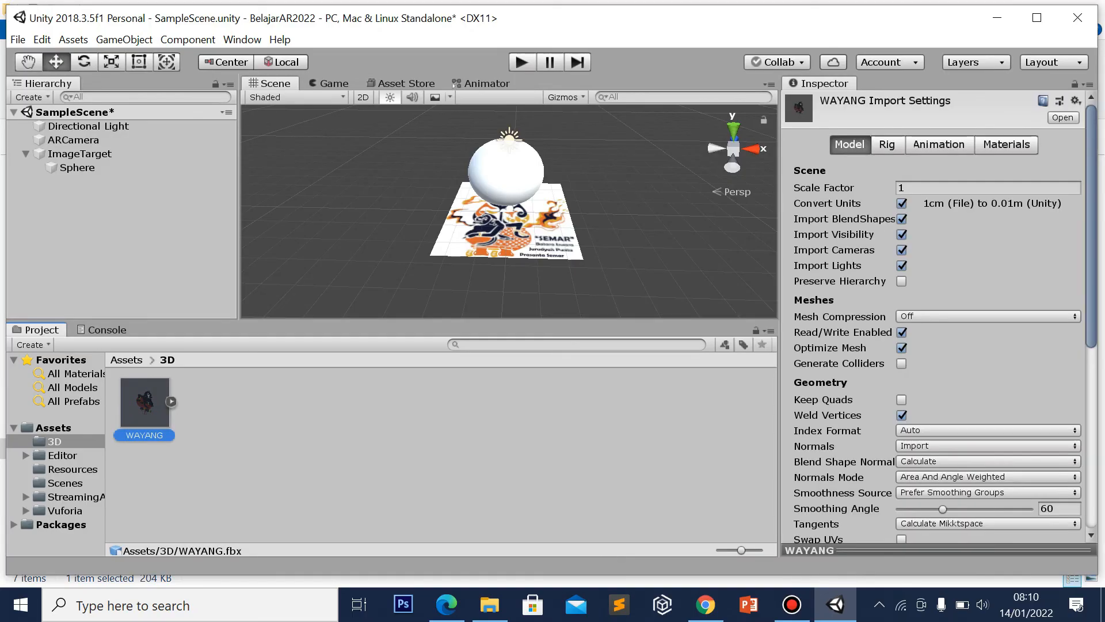
Delete the placeholder Sphere and place the WAYANG model under the ImageTarget
left_click(102, 168)
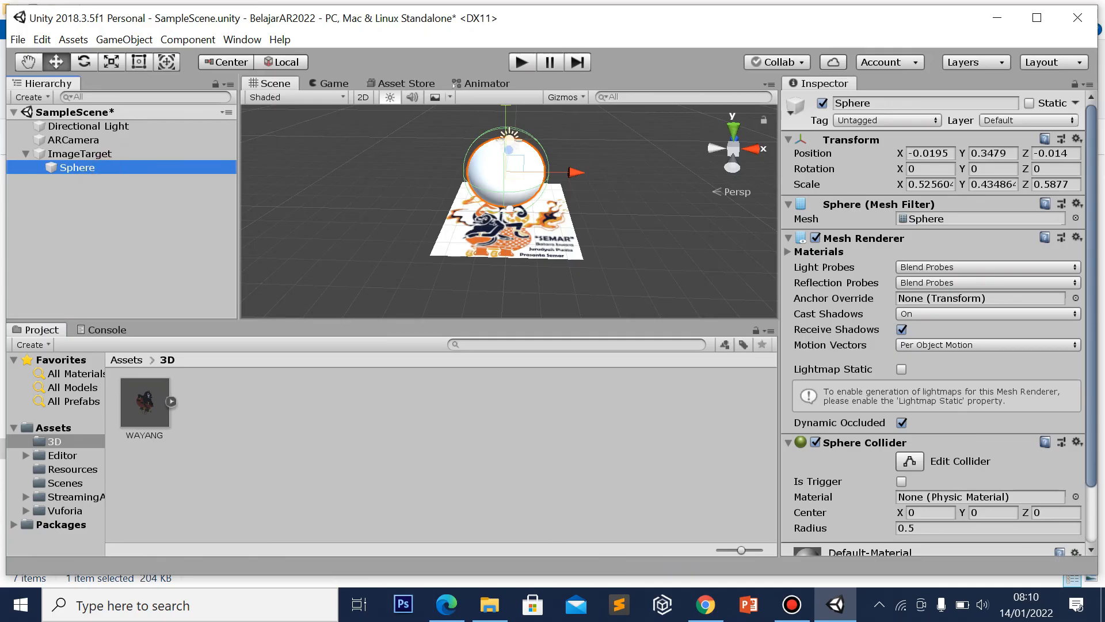
key("Delete")
left_click_drag(144, 403, 82, 154)
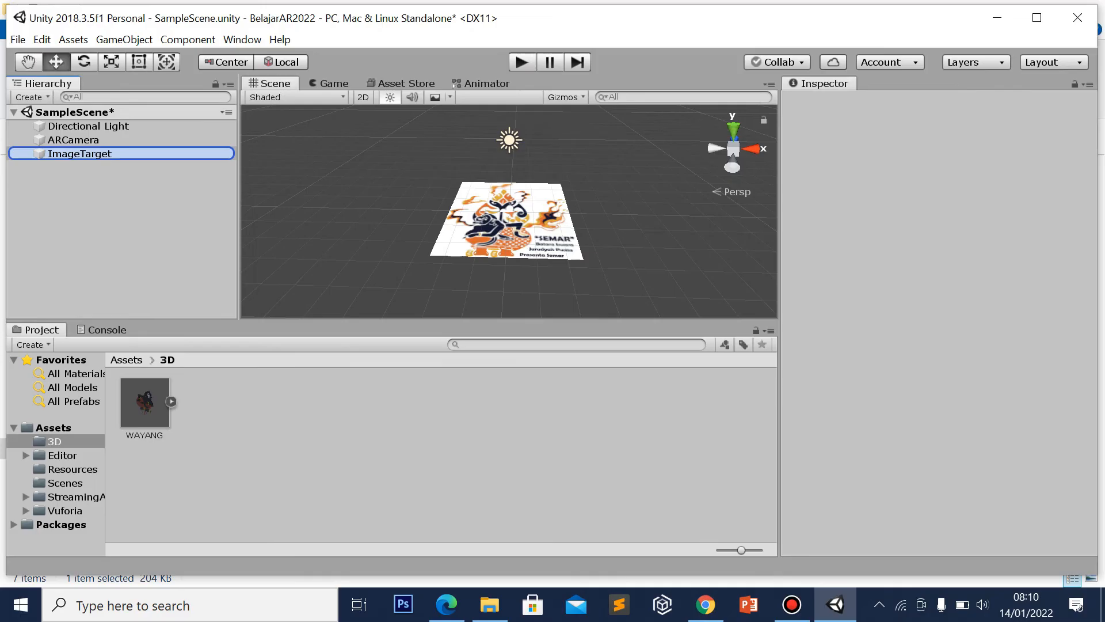
left_click_drag(83, 154, 82, 153)
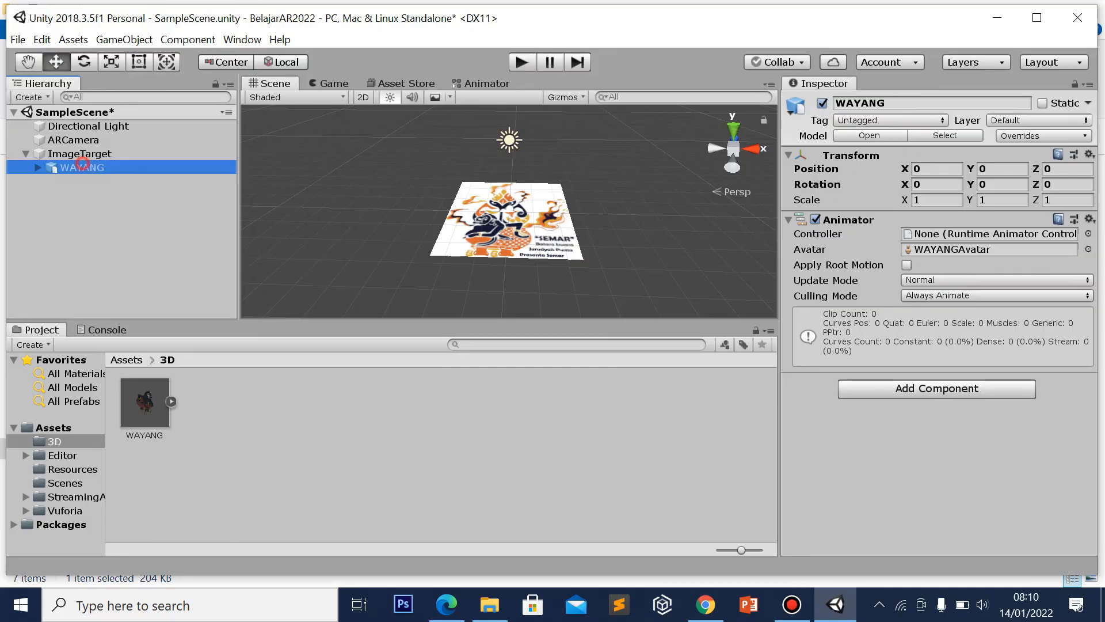
double_click(83, 167)
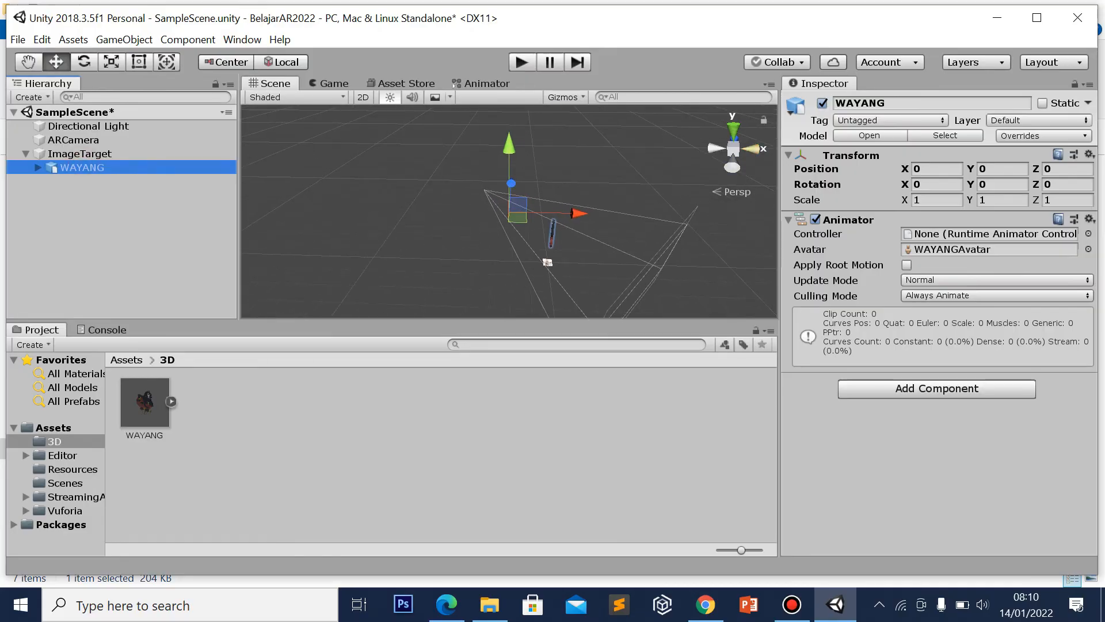
In Right view, raise the WAYANG model to Y 2.16
left_click(751, 148)
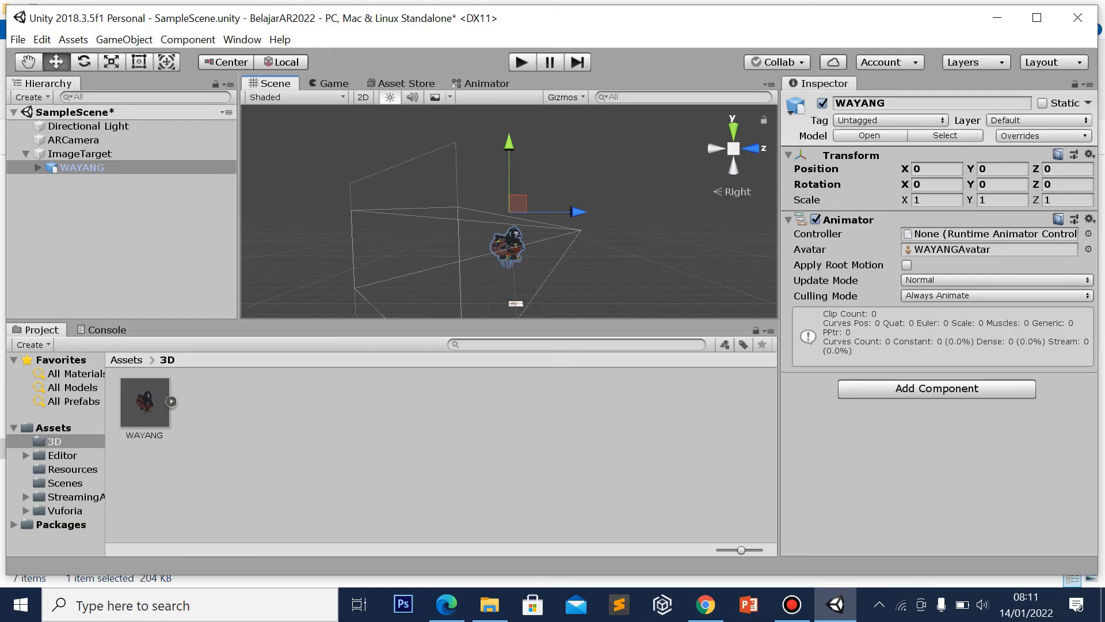
double_click(75, 154)
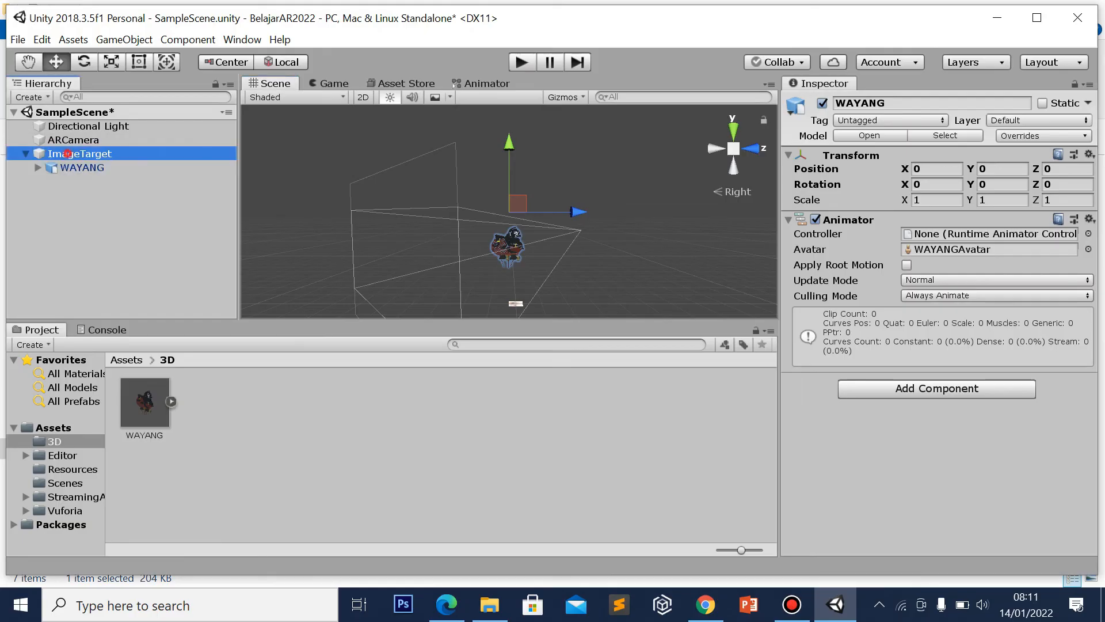
double_click(83, 168)
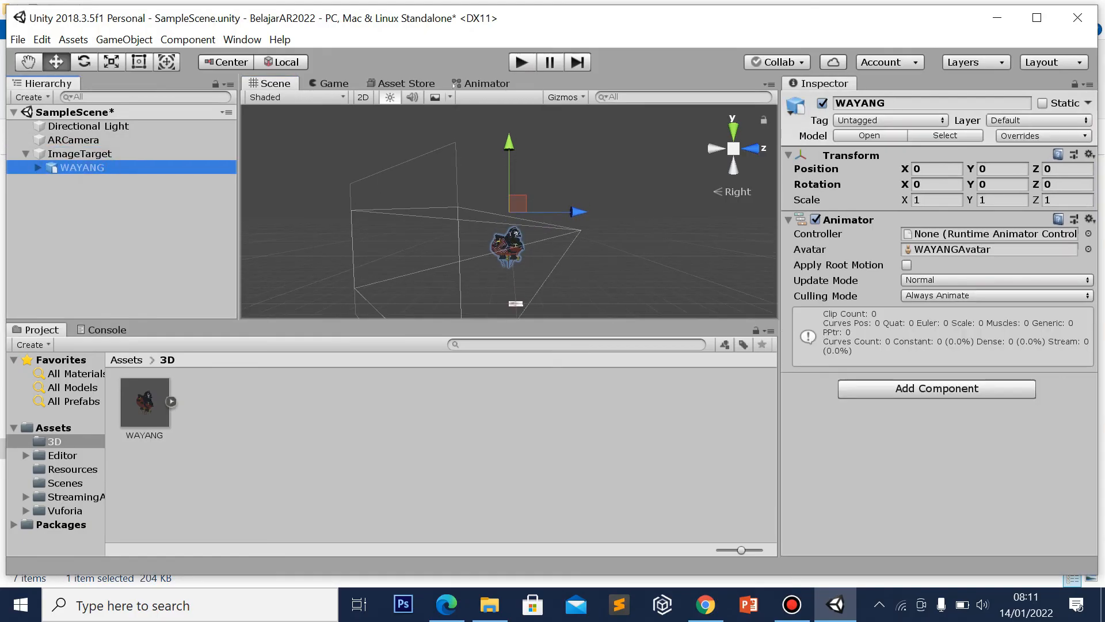
left_click_drag(510, 141, 509, 118)
Frame the ImageTarget, then make the WAYANG model the active selection
double_click(80, 154)
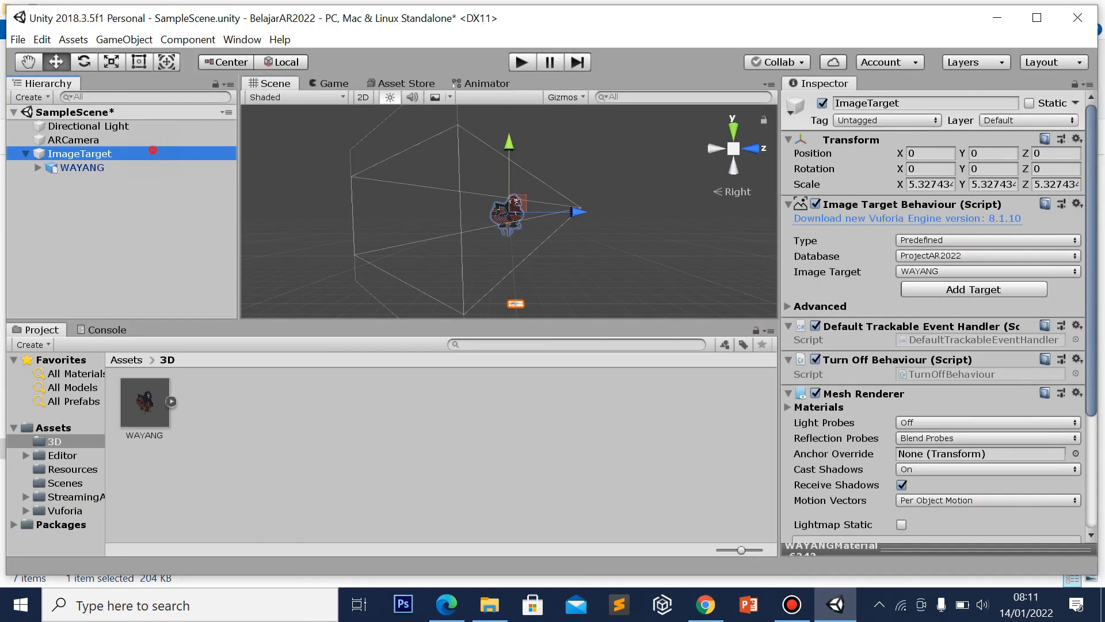
left_click(137, 154)
left_click(514, 280)
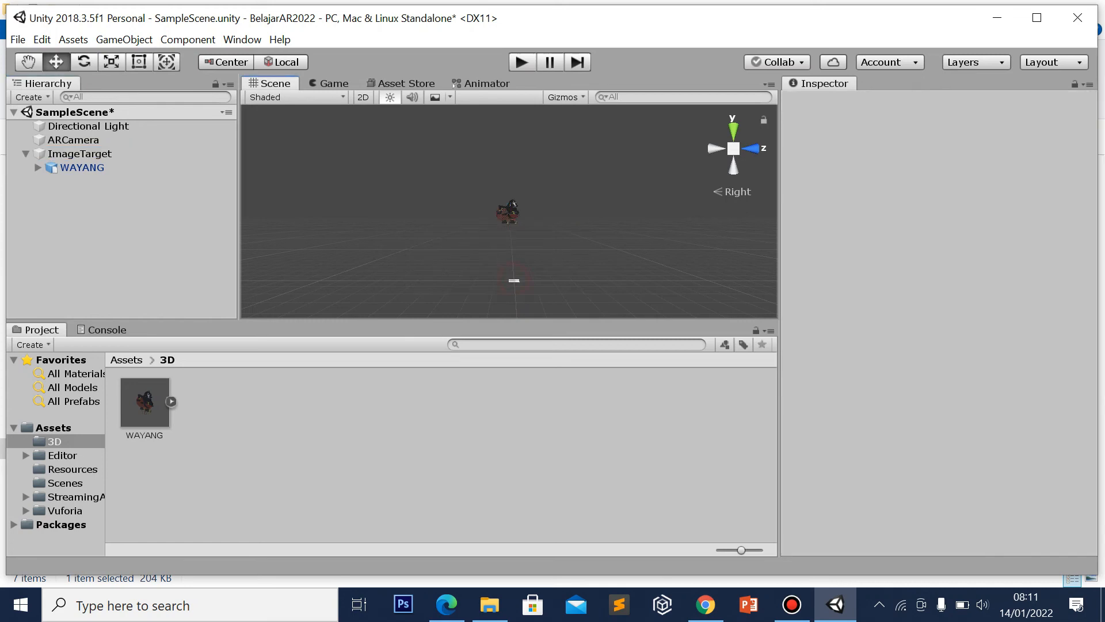
left_click(510, 211)
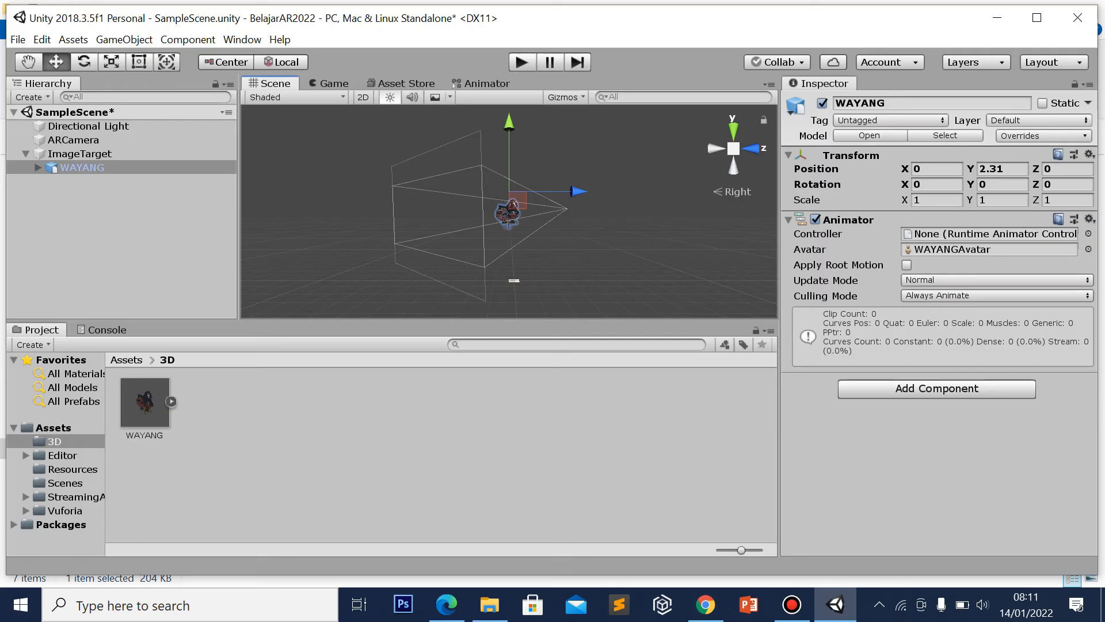
left_click(139, 61)
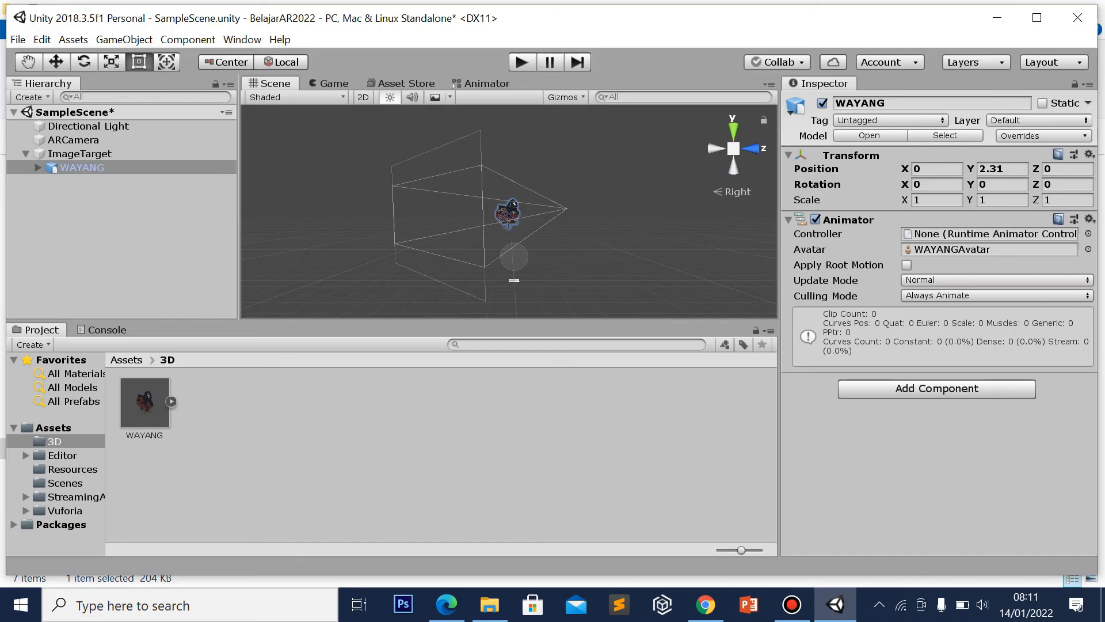
left_click(238, 61)
left_click(237, 61)
scroll(509, 211, "down", 4)
scroll(508, 211, "down", 2)
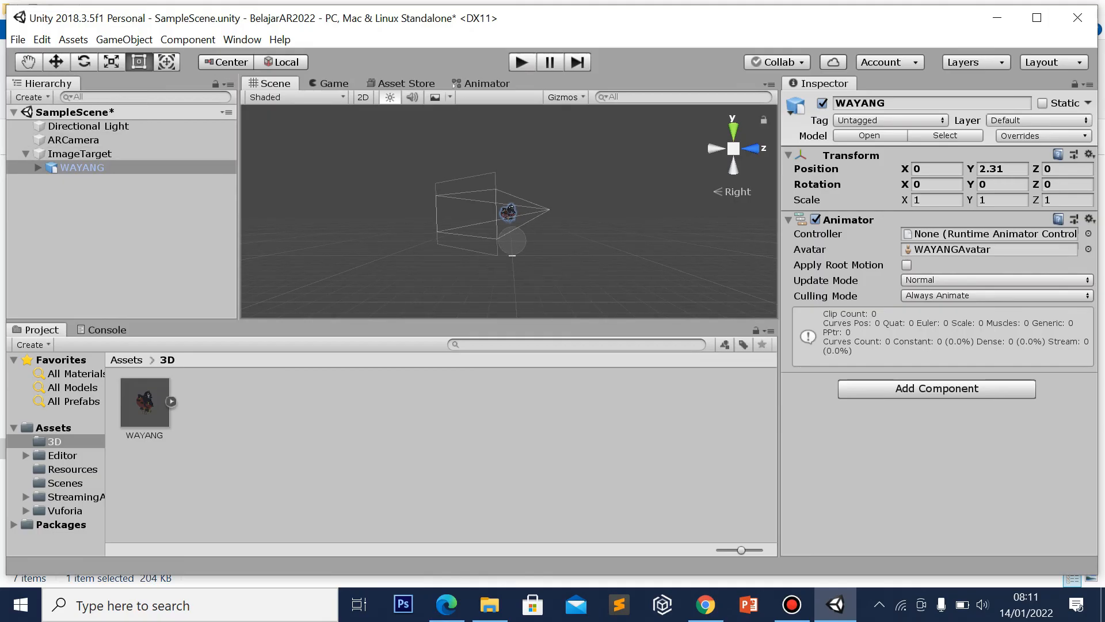
left_click(86, 168)
Scale WAYANG uniformly to 0.39552 and move it to -2.4553, -1, 0.4
left_click(111, 62)
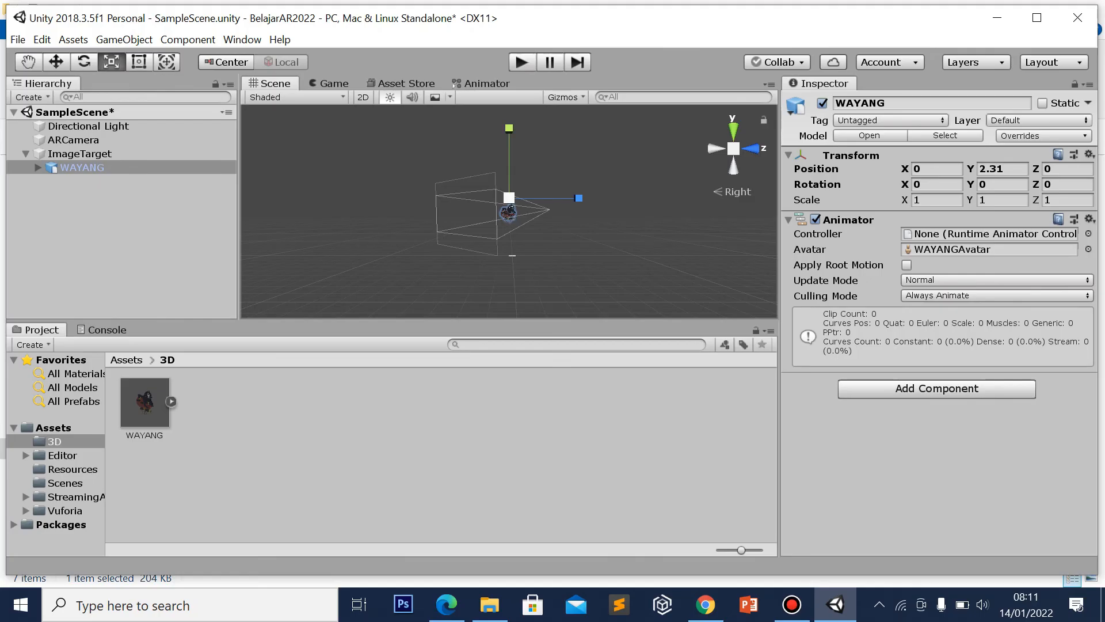
left_click_drag(509, 198, 456, 211)
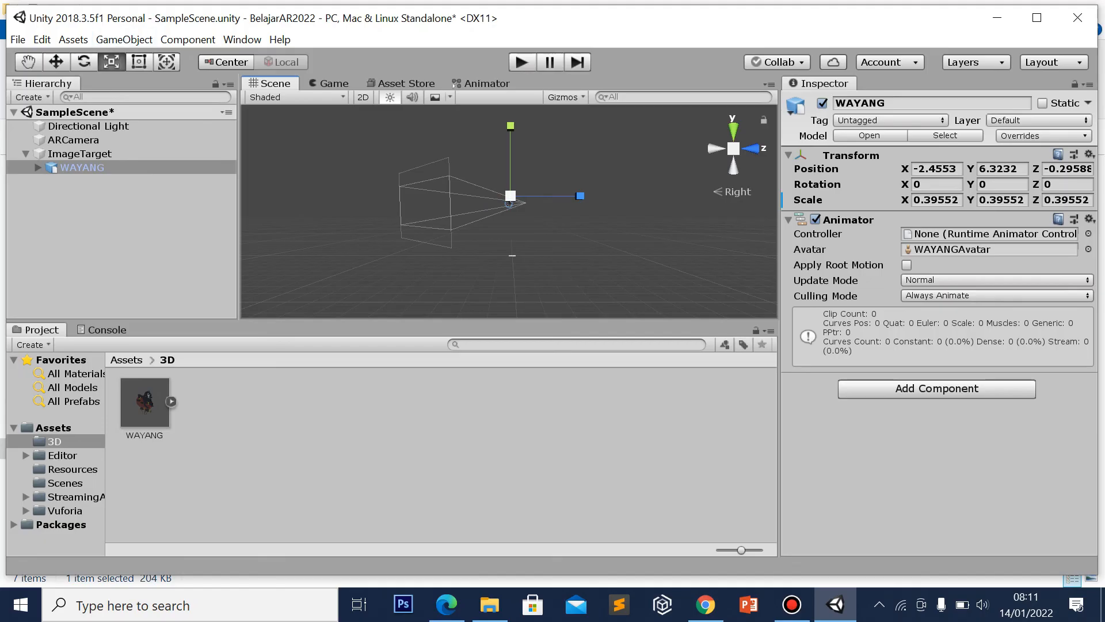
left_click(55, 62)
left_click_drag(510, 128, 510, 171)
left_click_drag(576, 238, 584, 238)
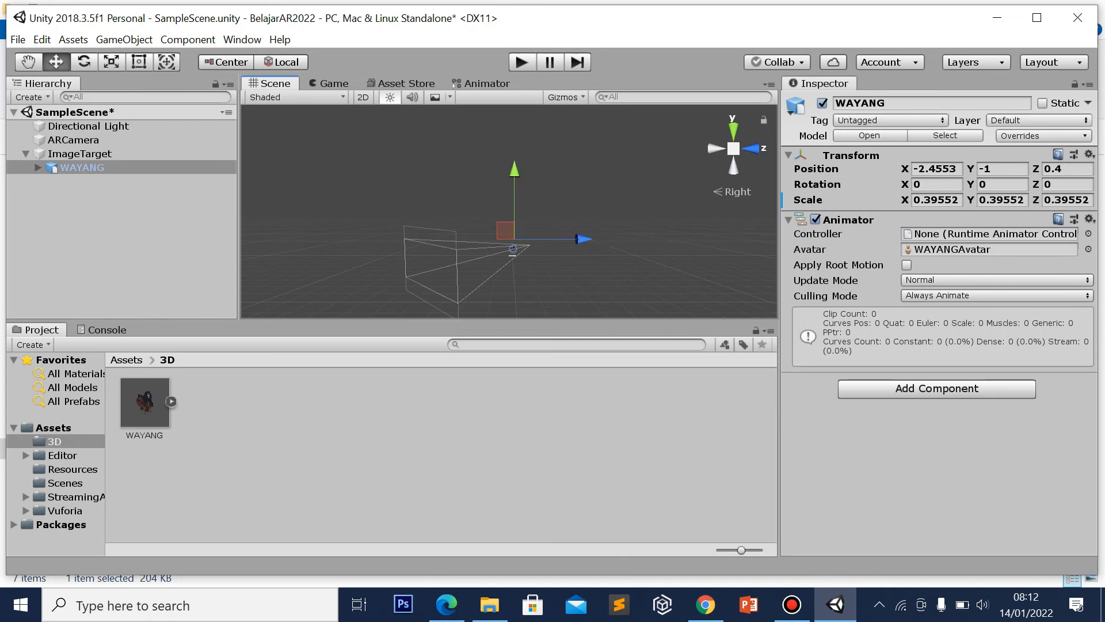
Select the ImageTarget and inspect it from the top view, nudging it along X
left_click(733, 124)
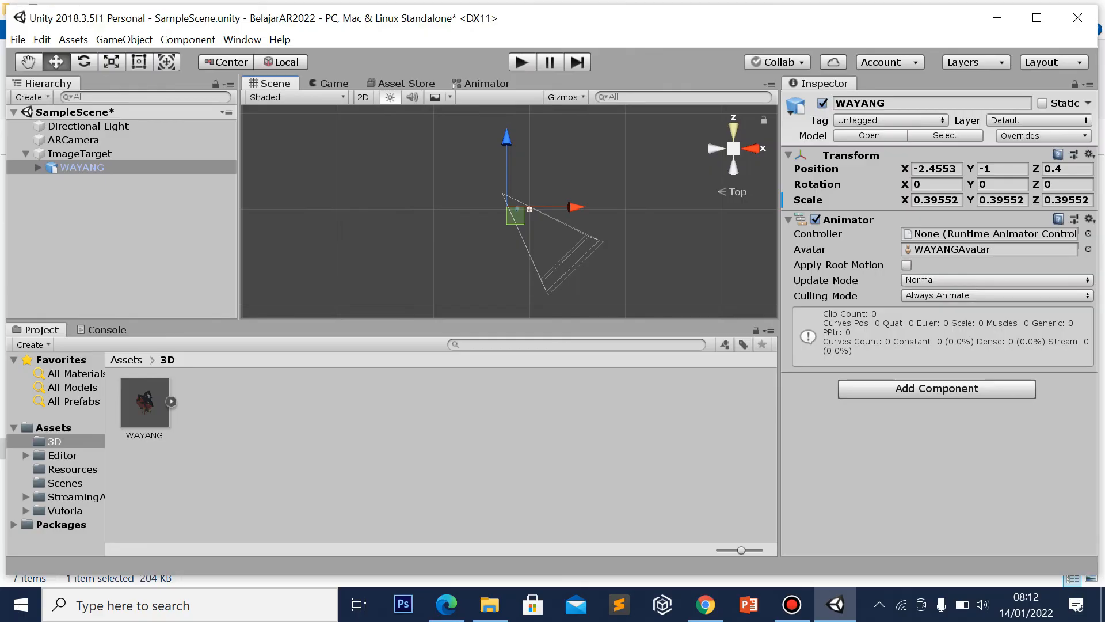
left_click(751, 148)
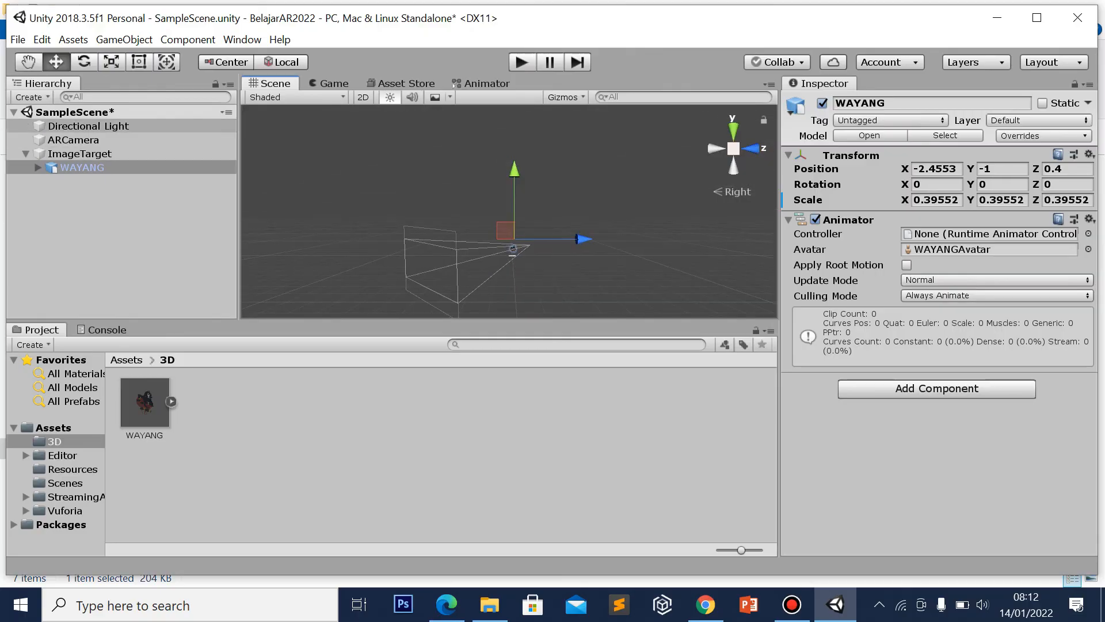
left_click(80, 153)
key("F2")
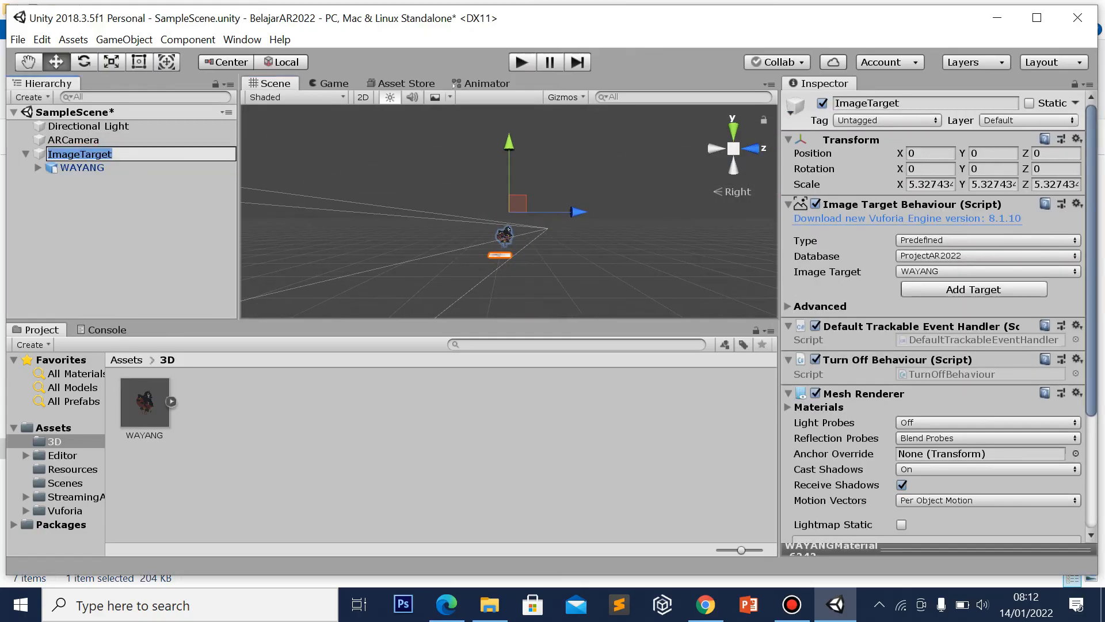
left_click(733, 130)
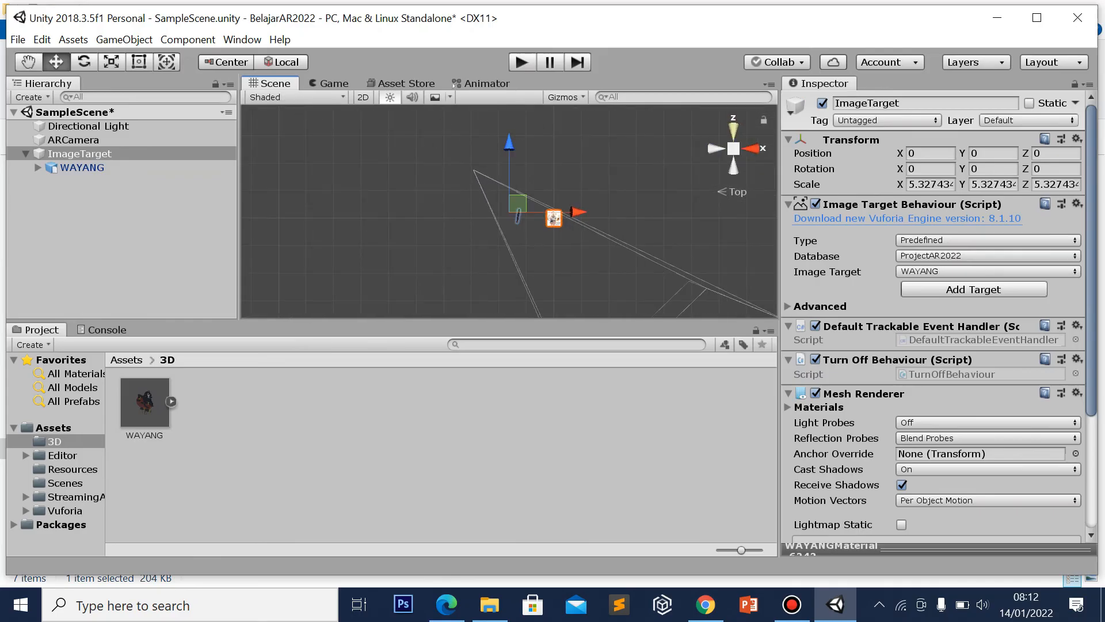
scroll(509, 211, "up", 3)
scroll(509, 211, "up", 6)
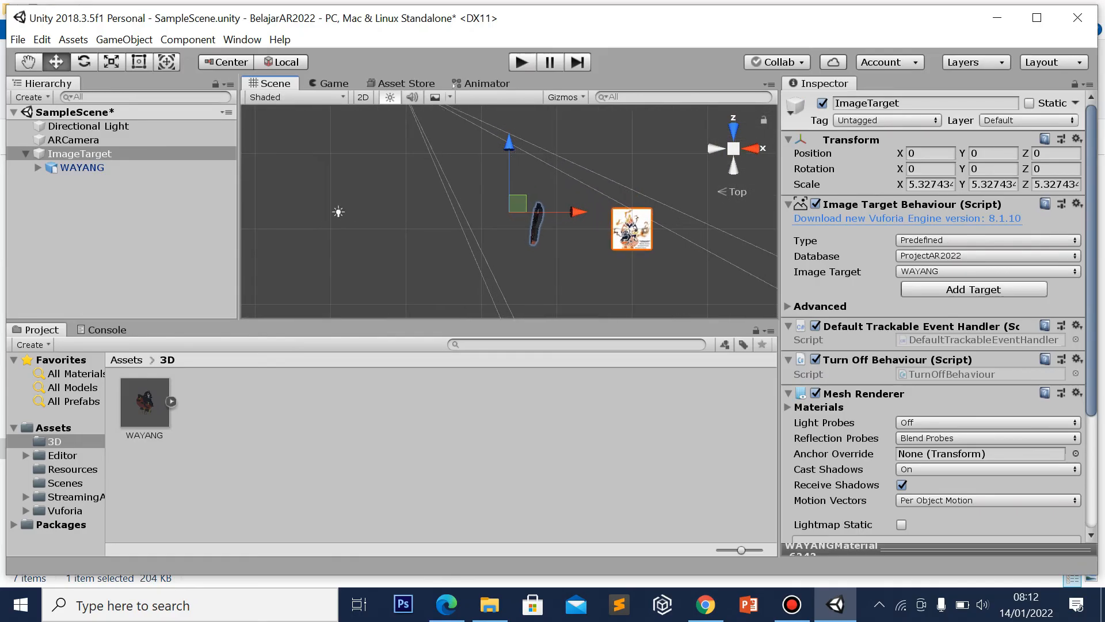
scroll(508, 211, "up", 2)
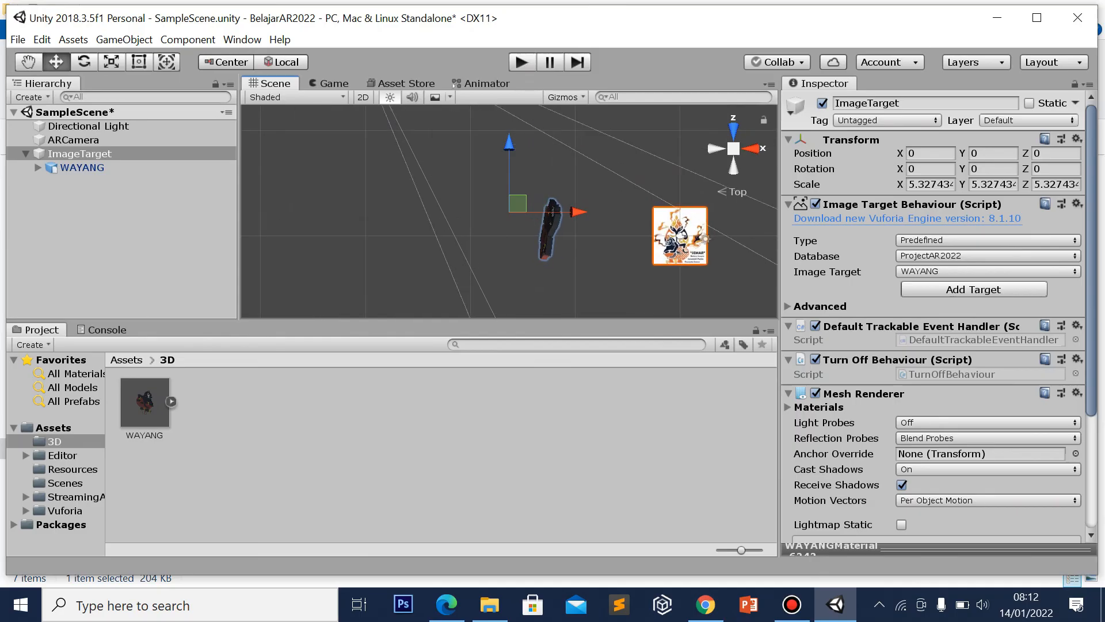
mouse_move(578, 212)
left_mouse_down()
mouse_move(656, 212)
mouse_move(566, 212)
left_mouse_up()
Rotate WAYANG to about -6.5, -85.8, -74.8 and move it to 0.09, -1.14, -1.71
left_click(82, 167)
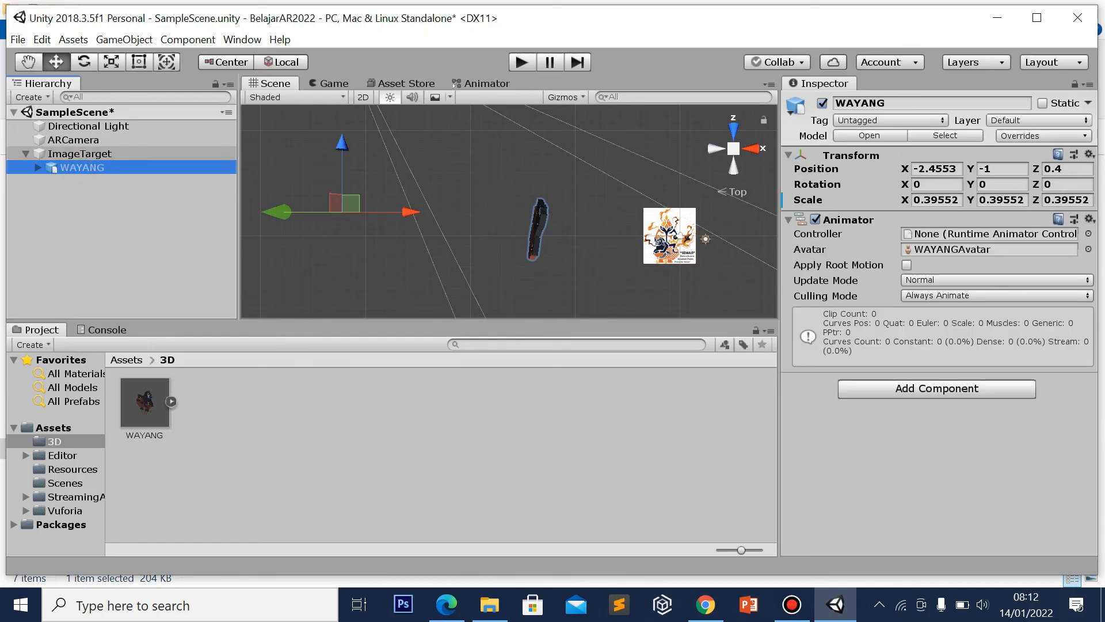
left_click(83, 62)
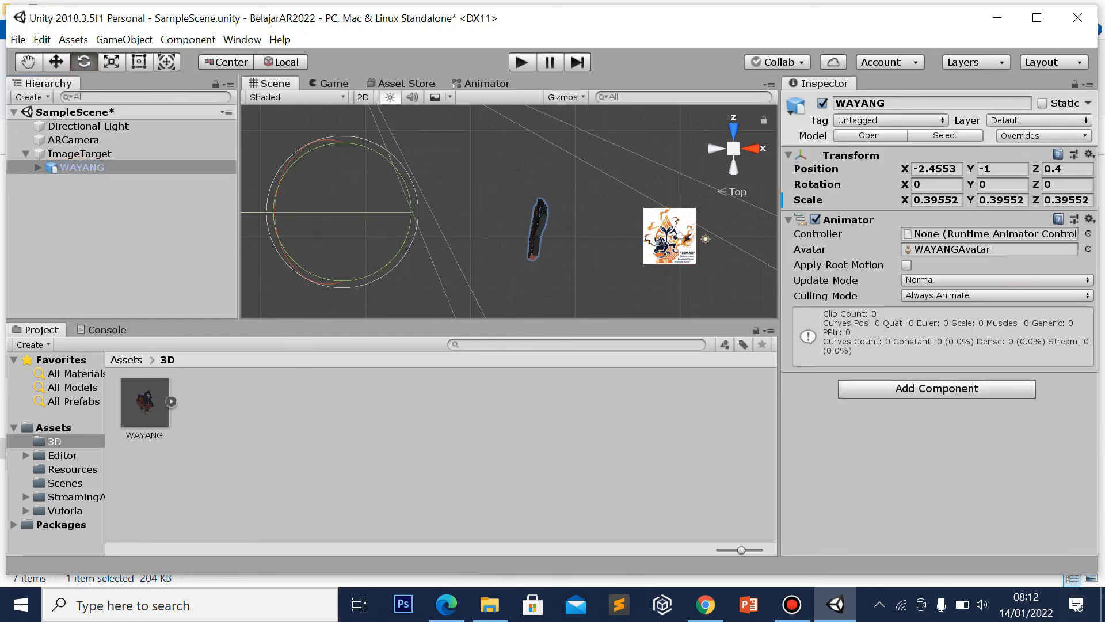
left_click_drag(274, 210, 274, 225)
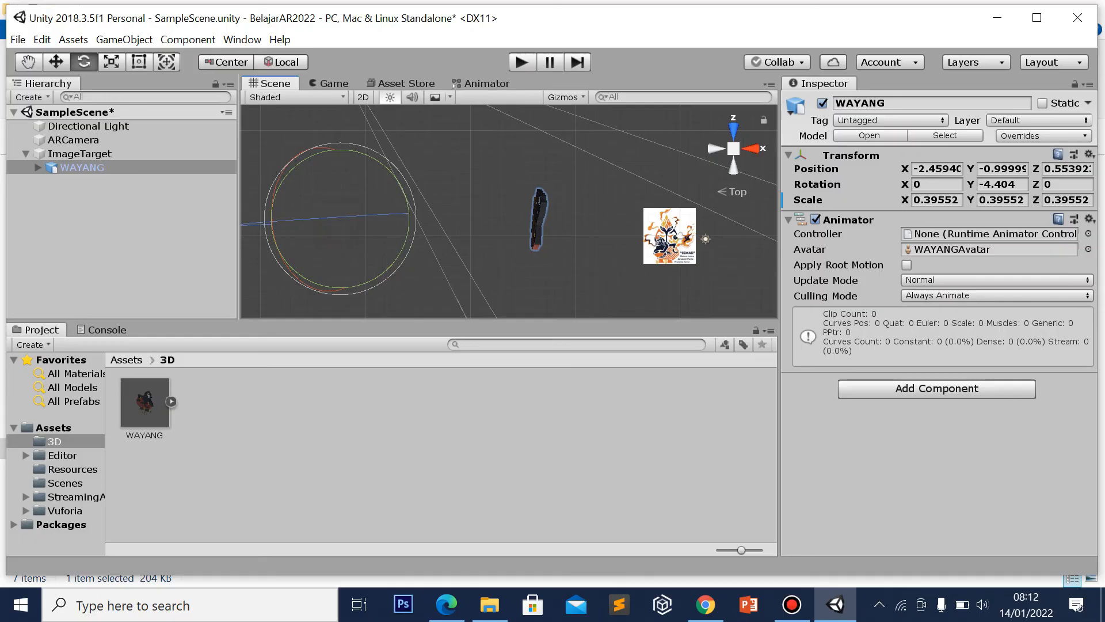
left_click(158, 168)
left_click_drag(353, 217, 573, 211)
left_click_drag(335, 278, 359, 277)
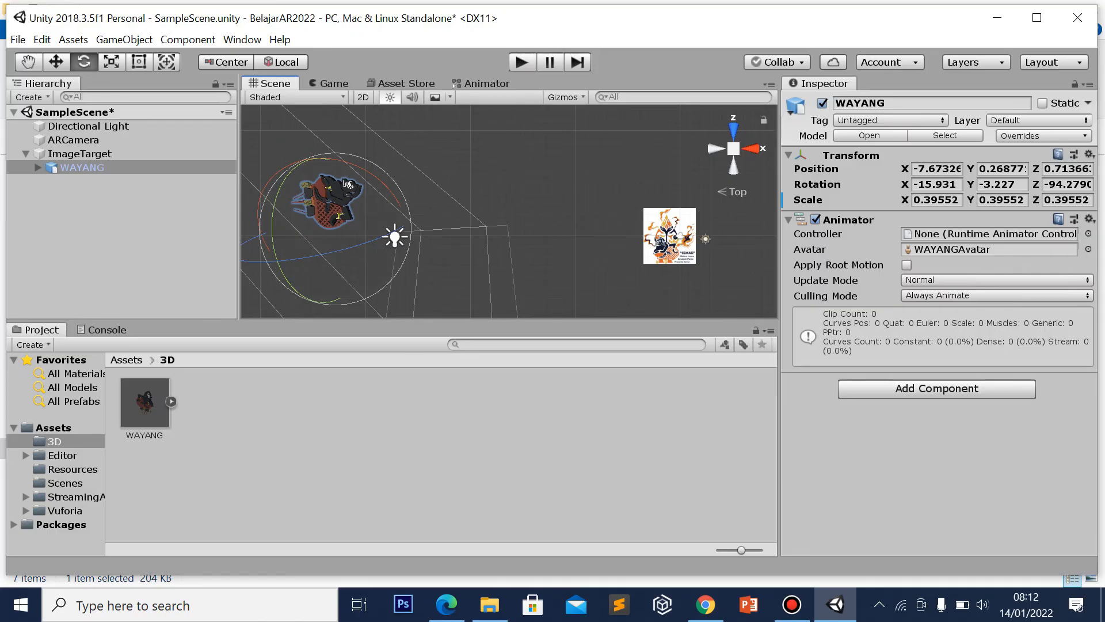
left_click_drag(361, 168, 267, 149)
left_click_drag(361, 216, 398, 237)
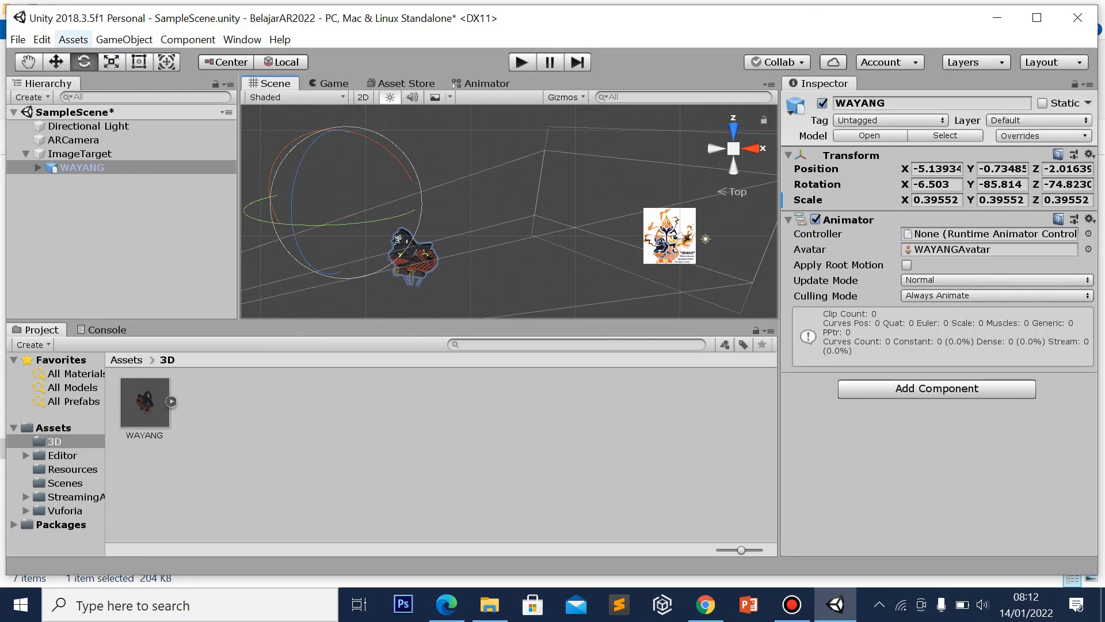
left_click(56, 61)
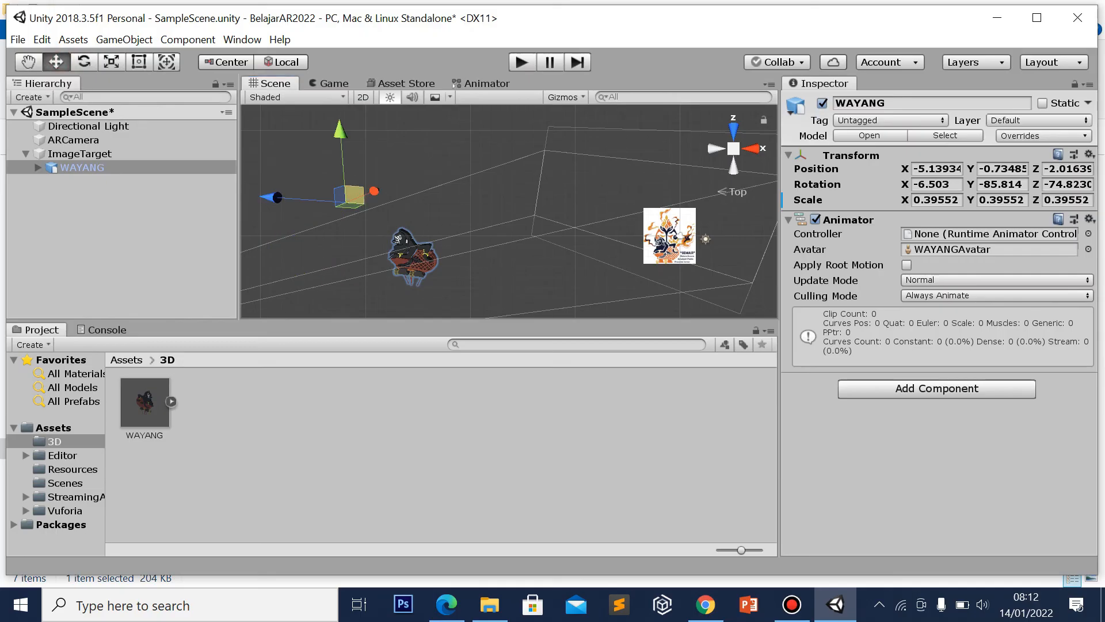
left_click_drag(350, 196, 755, 171)
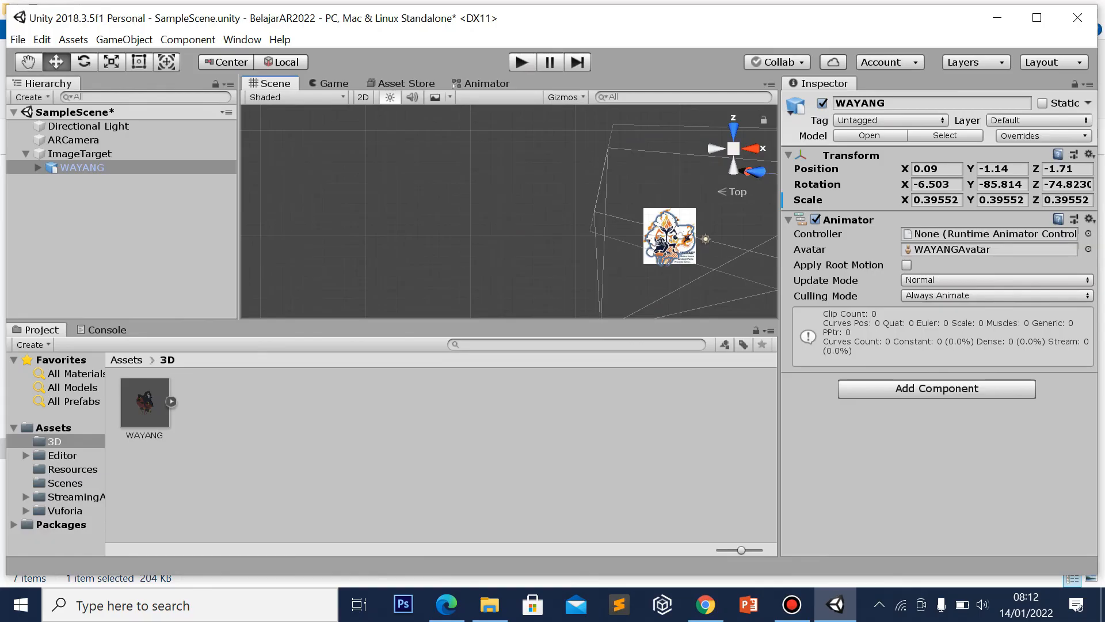
Frame WAYANG from the top view, shift it horizontally and raise it
left_click(751, 149)
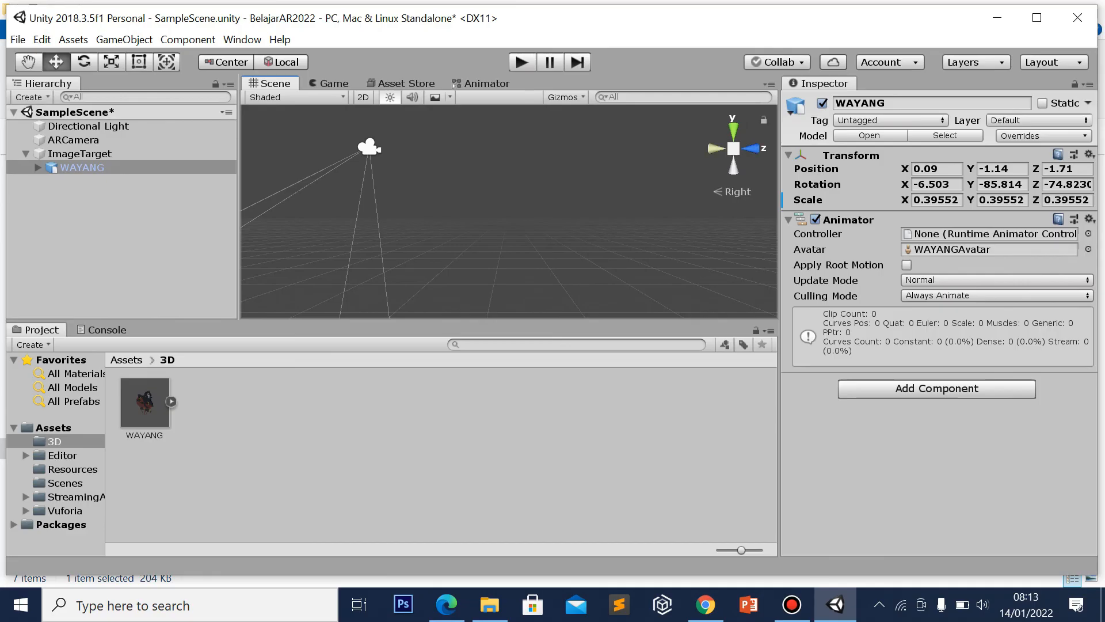
left_click(733, 131)
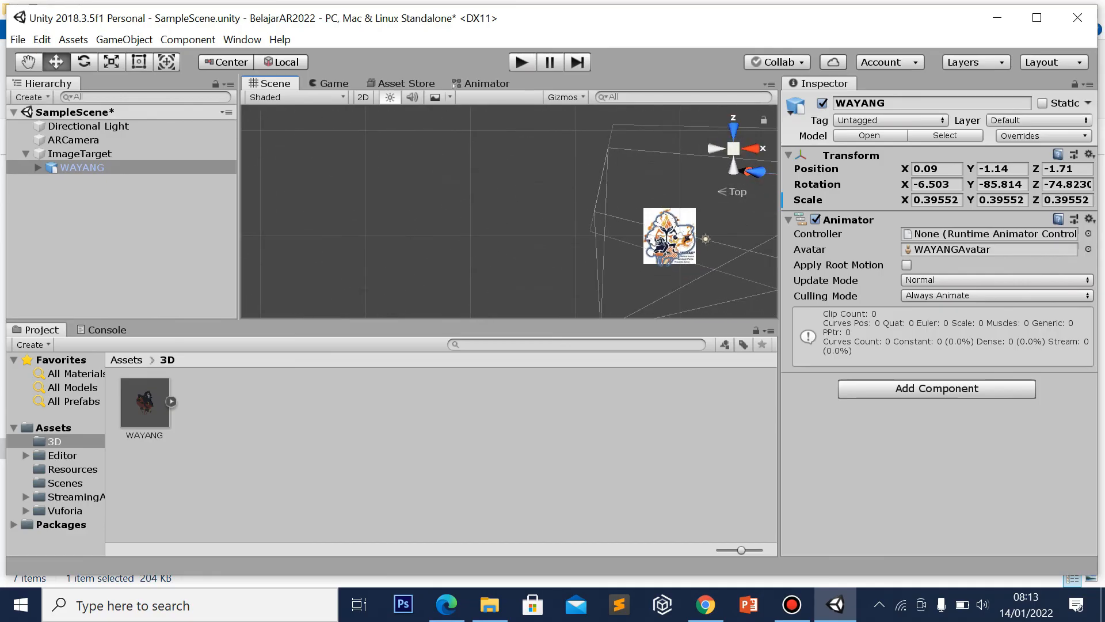
double_click(87, 168)
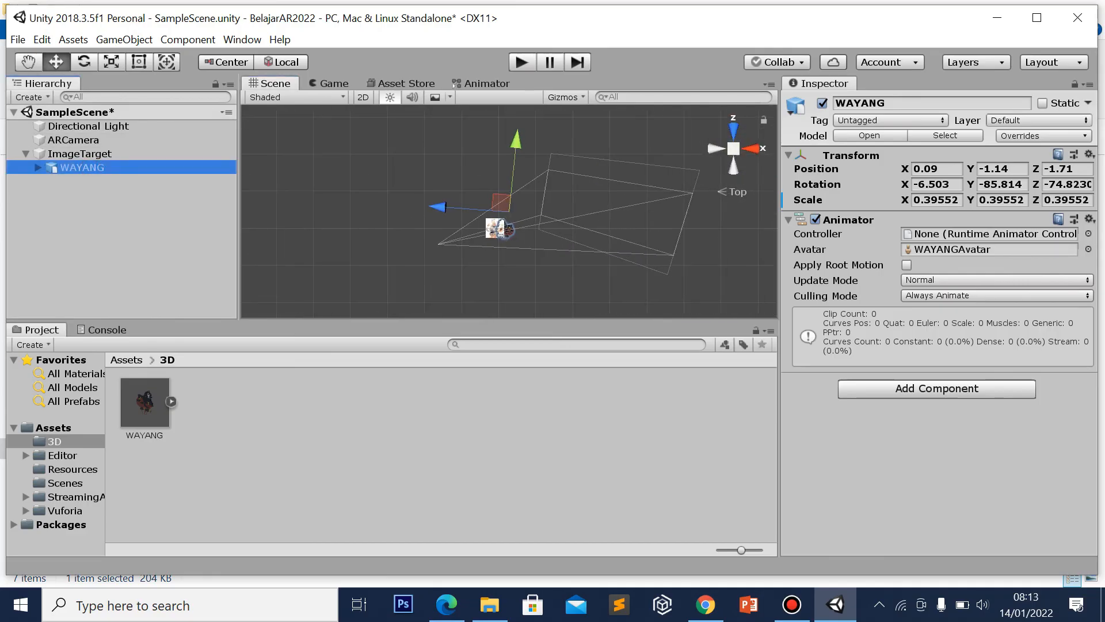
left_click_drag(505, 200, 517, 225)
left_click_drag(444, 227, 428, 226)
left_click_drag(503, 162, 506, 130)
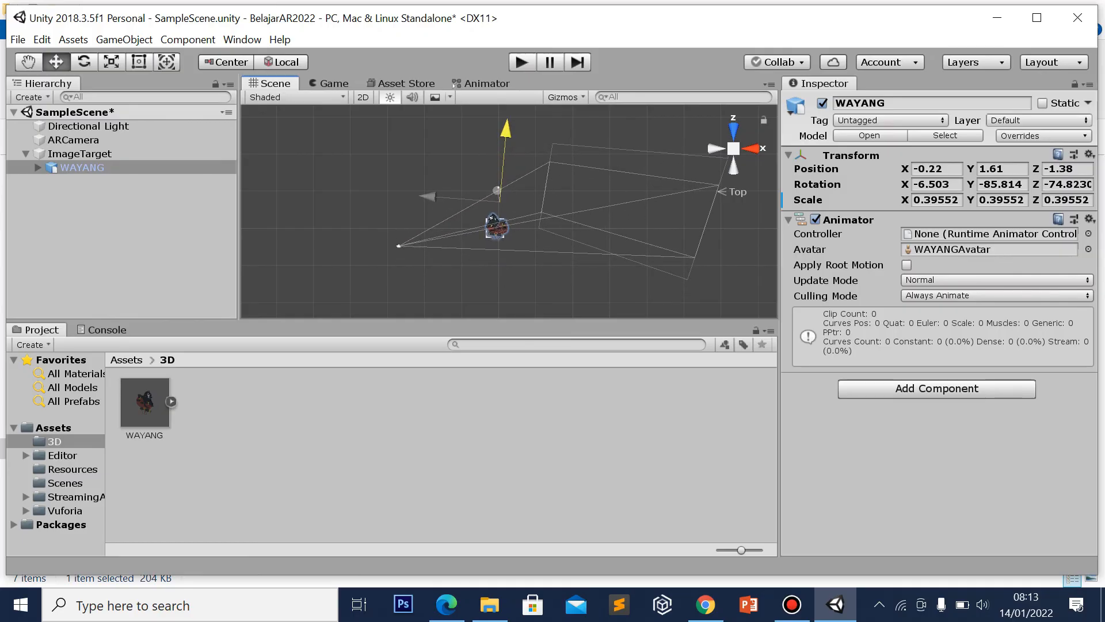
Lower WAYANG onto the ImageTarget, checking front and top views, ending at -0.4, 0.07, -1.43
double_click(115, 153)
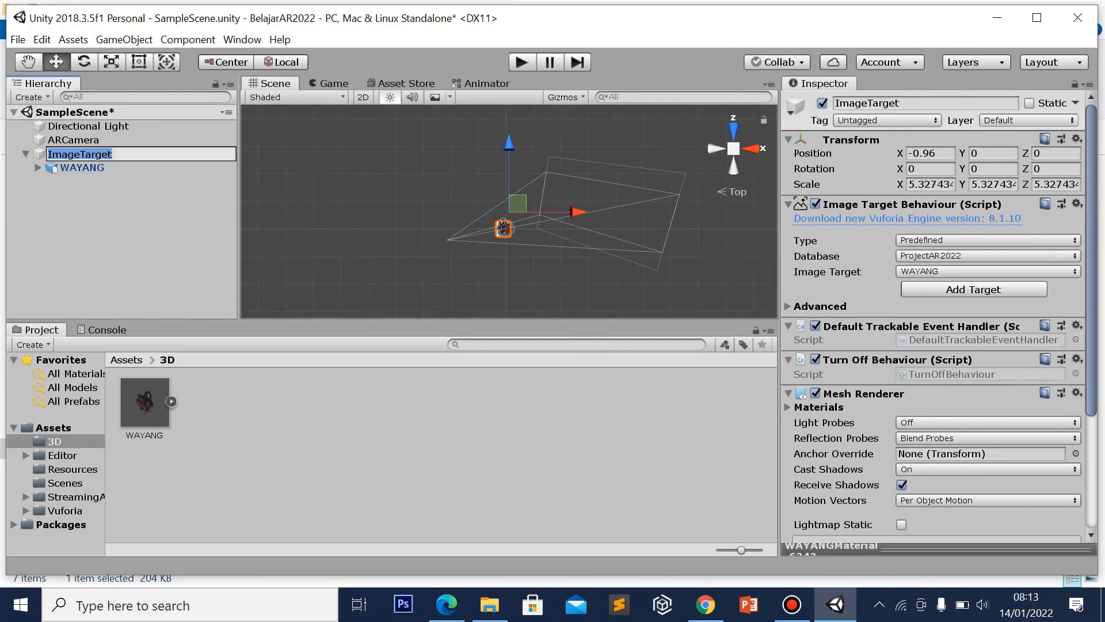
left_click(733, 128)
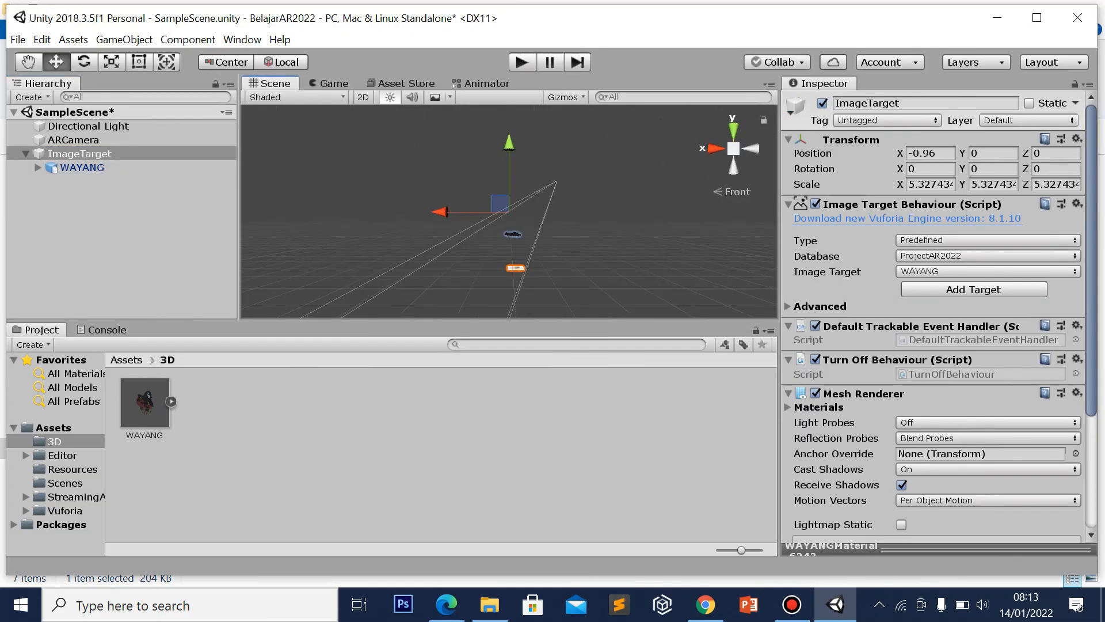
mouse_move(509, 143)
left_mouse_down()
mouse_move(509, 156)
mouse_move(509, 140)
left_mouse_up()
left_click(83, 167)
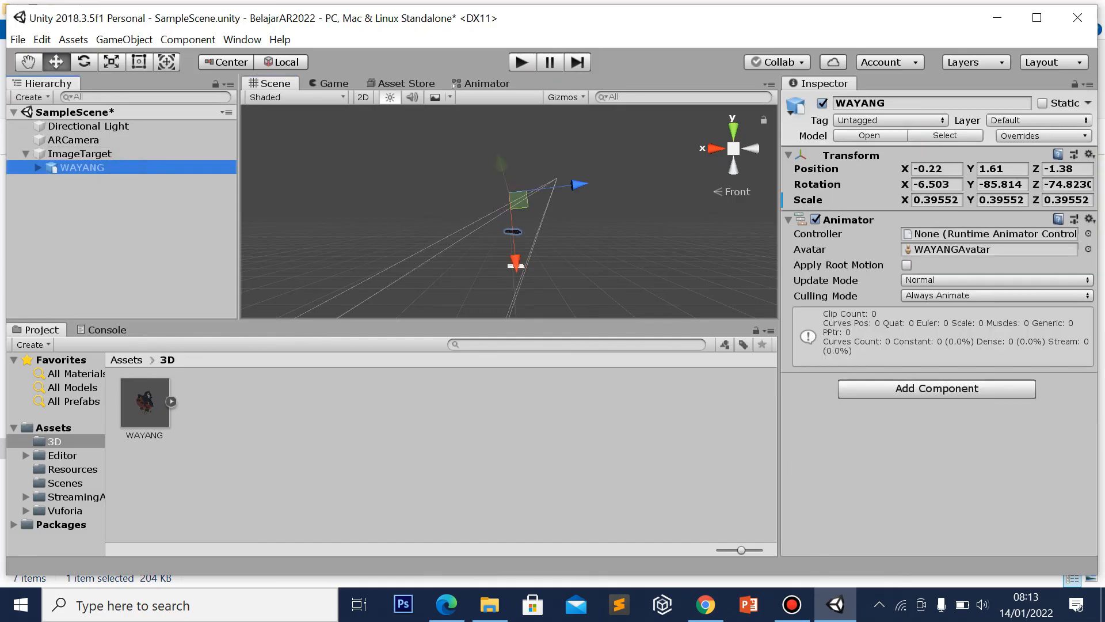
left_click_drag(516, 263, 517, 290)
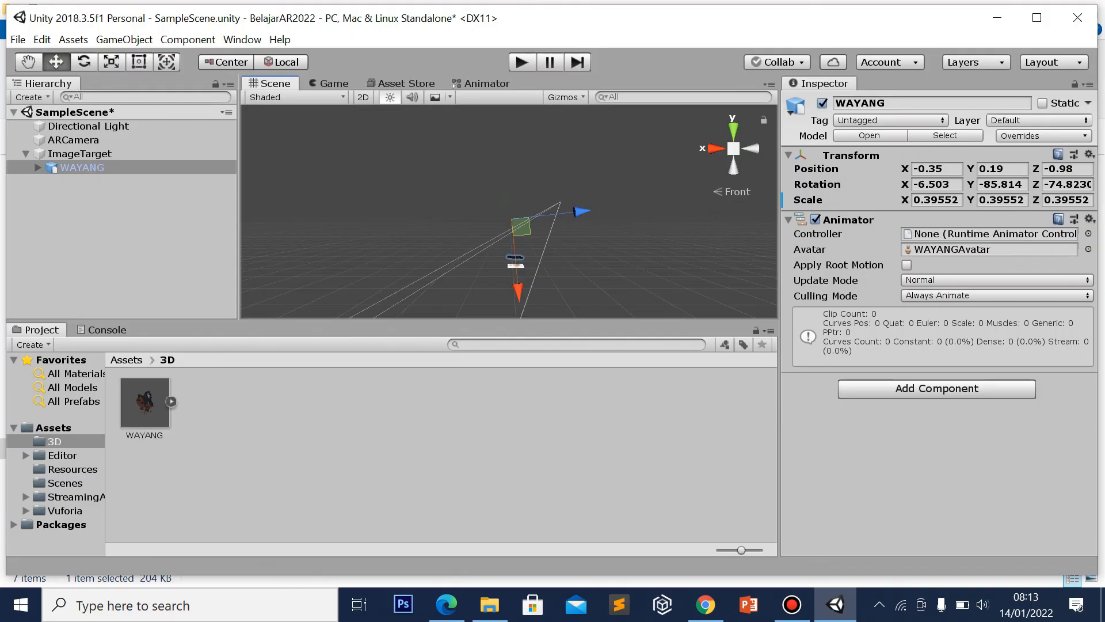
left_click(732, 126)
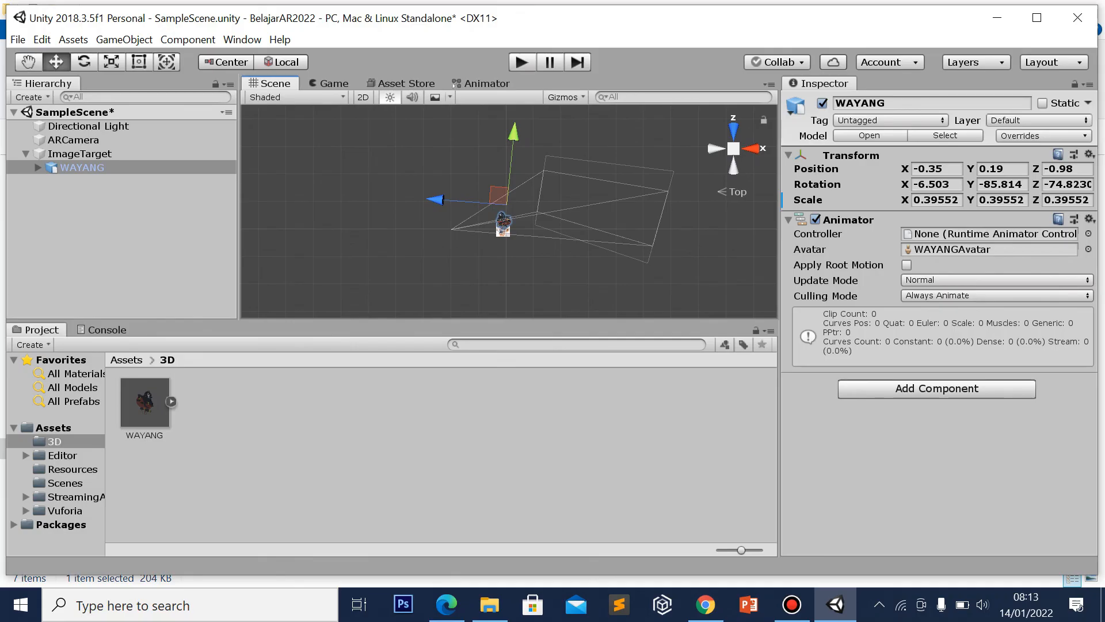
left_click_drag(512, 133, 512, 143)
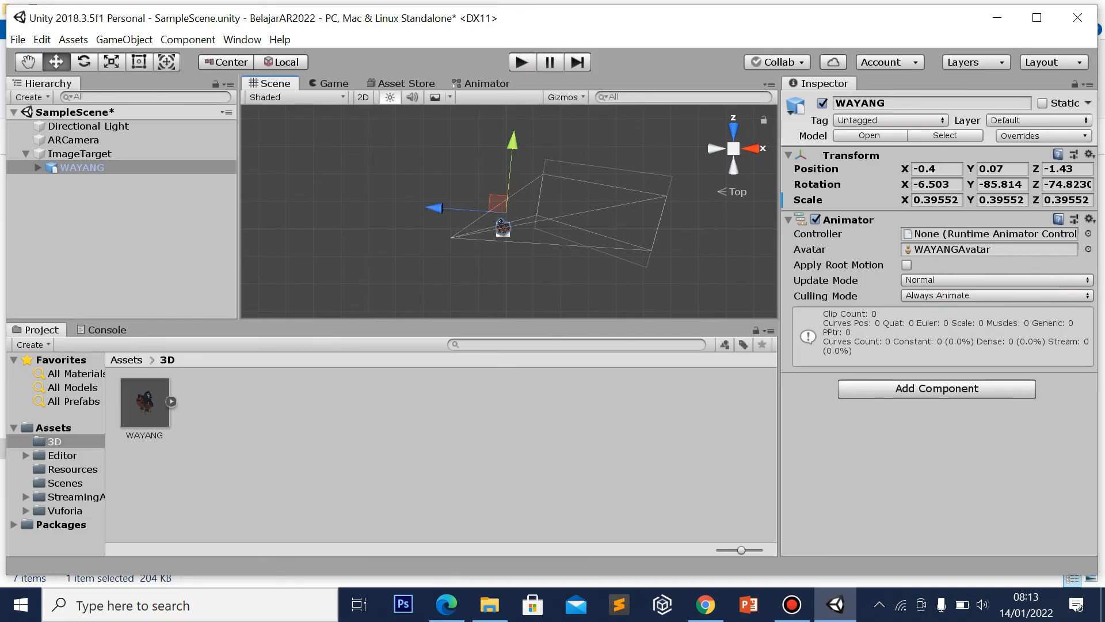
left_click(734, 132)
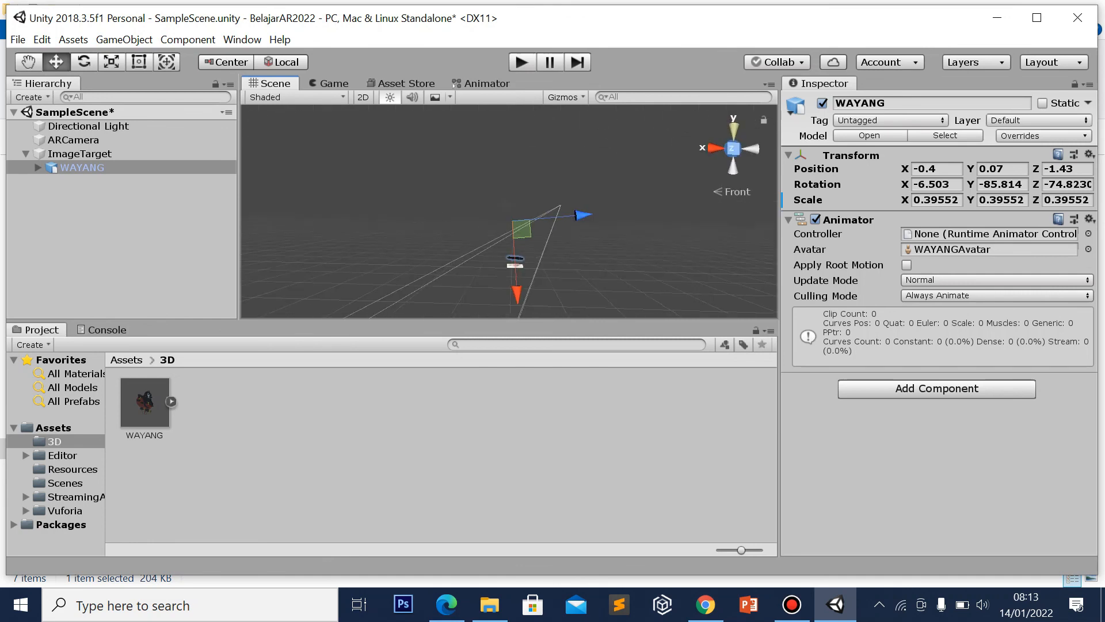
left_click(733, 125)
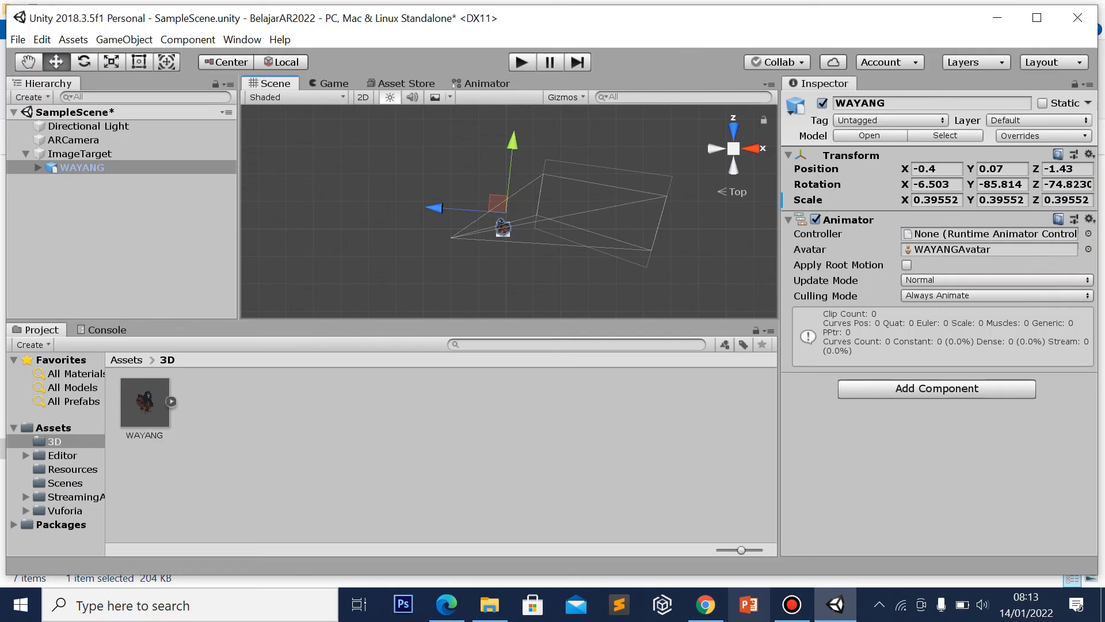
mouse_move(792, 605)
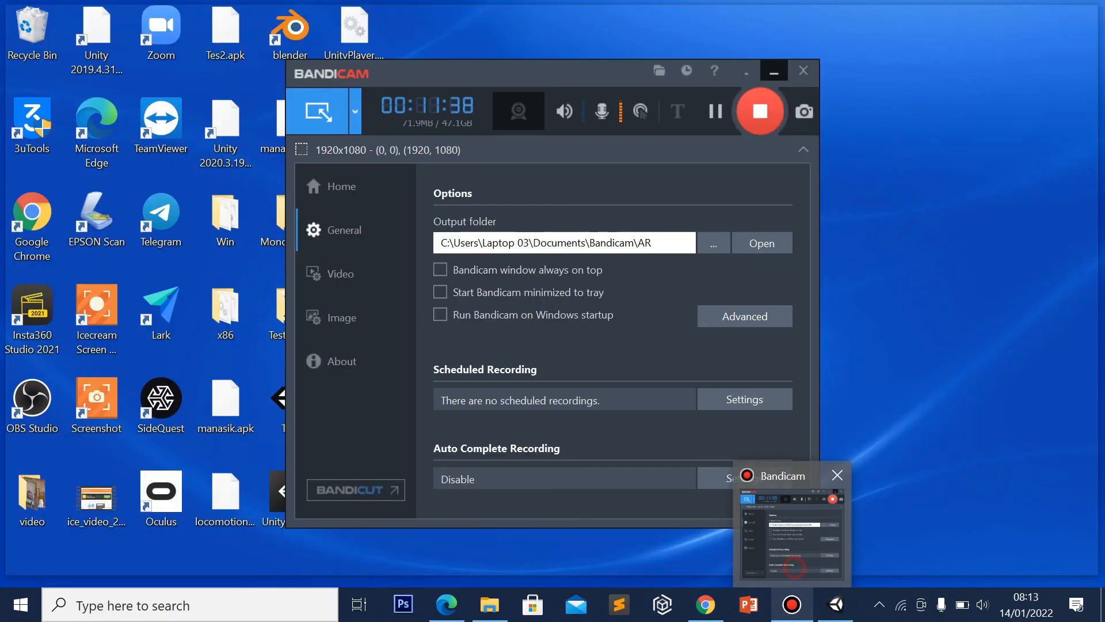
Play-test via webcam to see WAYANG appear over the card, then exit play mode
left_click(792, 532)
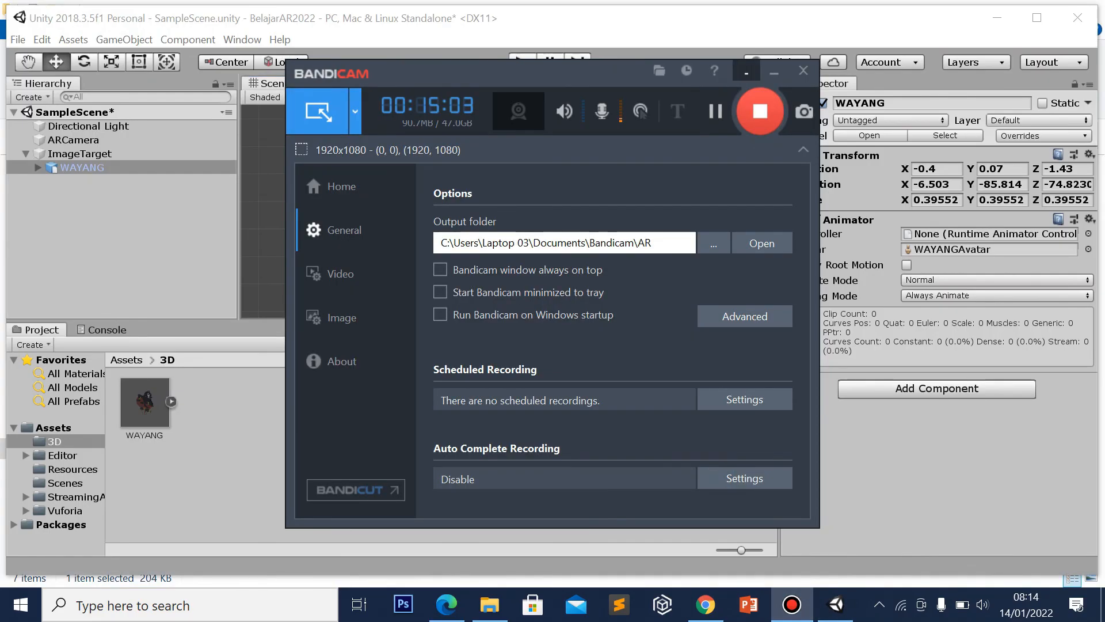
left_click(774, 71)
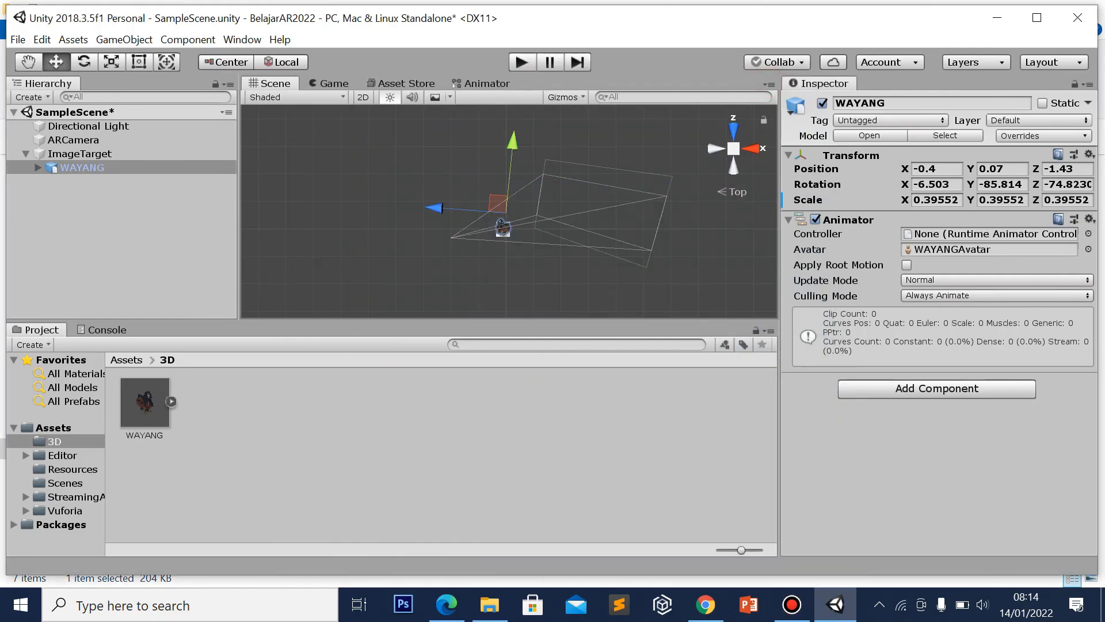
left_click(522, 62)
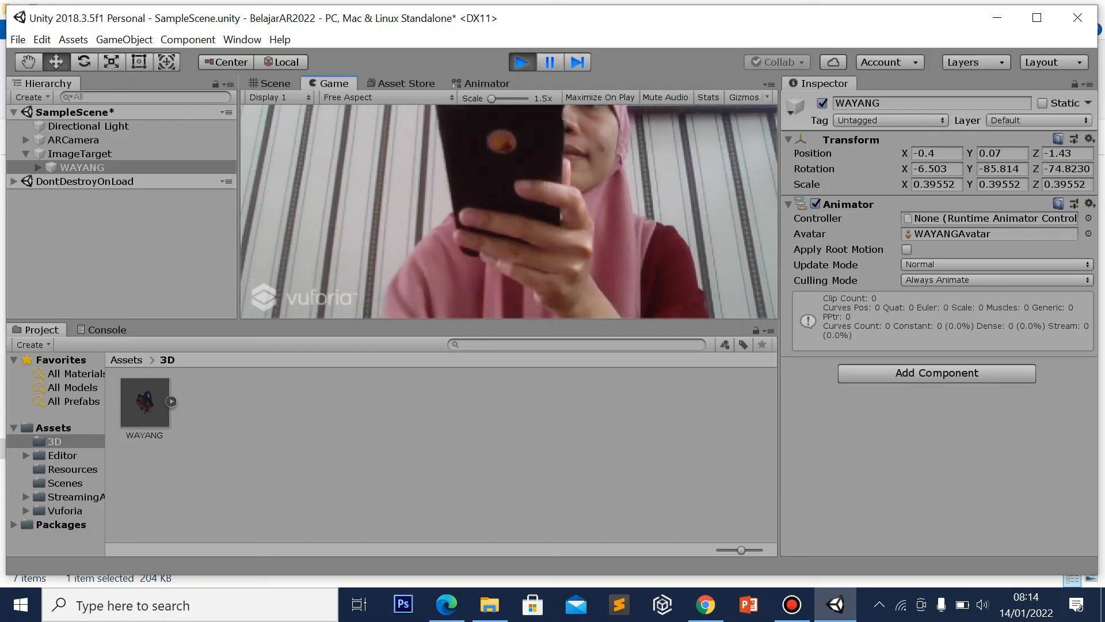
key("ctrl+p")
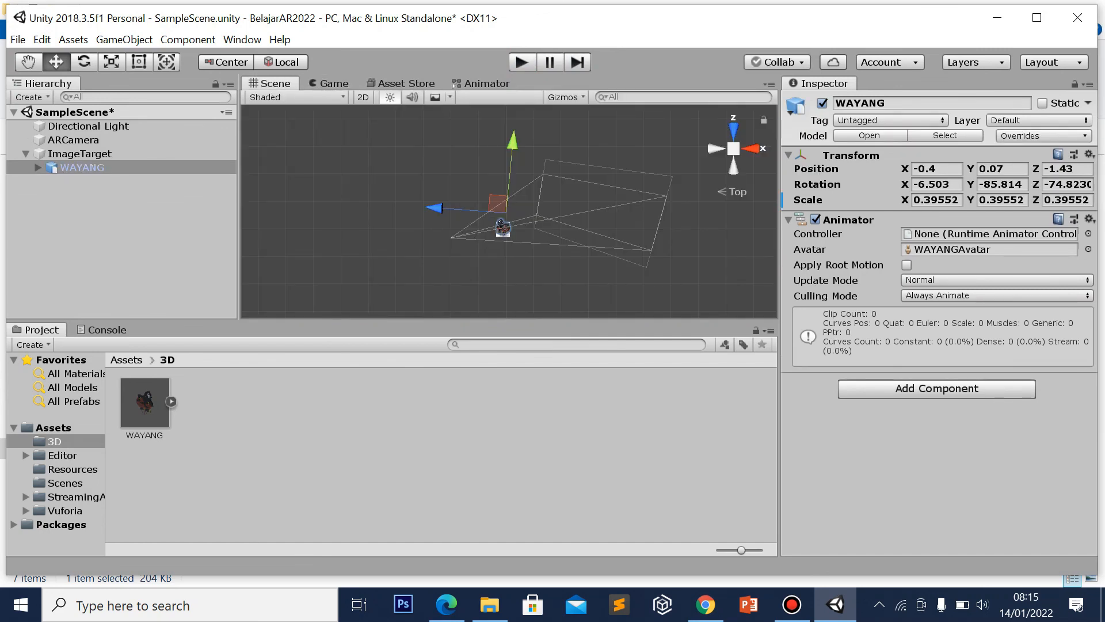
Save SampleScene, then in Build Settings choose Android and add the open SampleScene
key("ctrl+s")
left_click(18, 39)
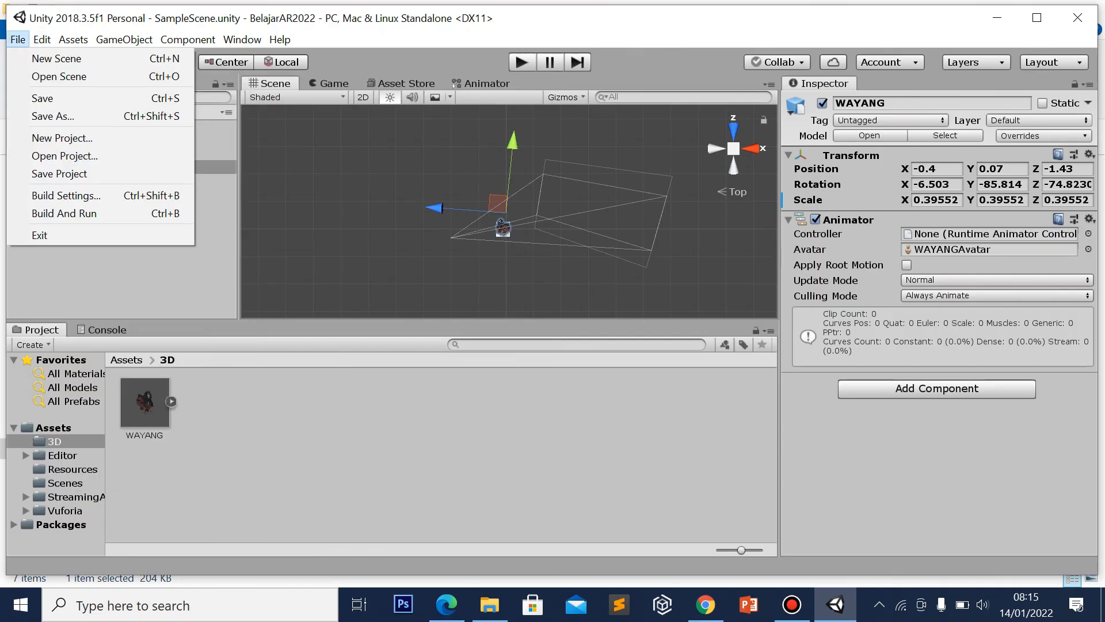
left_click(81, 196)
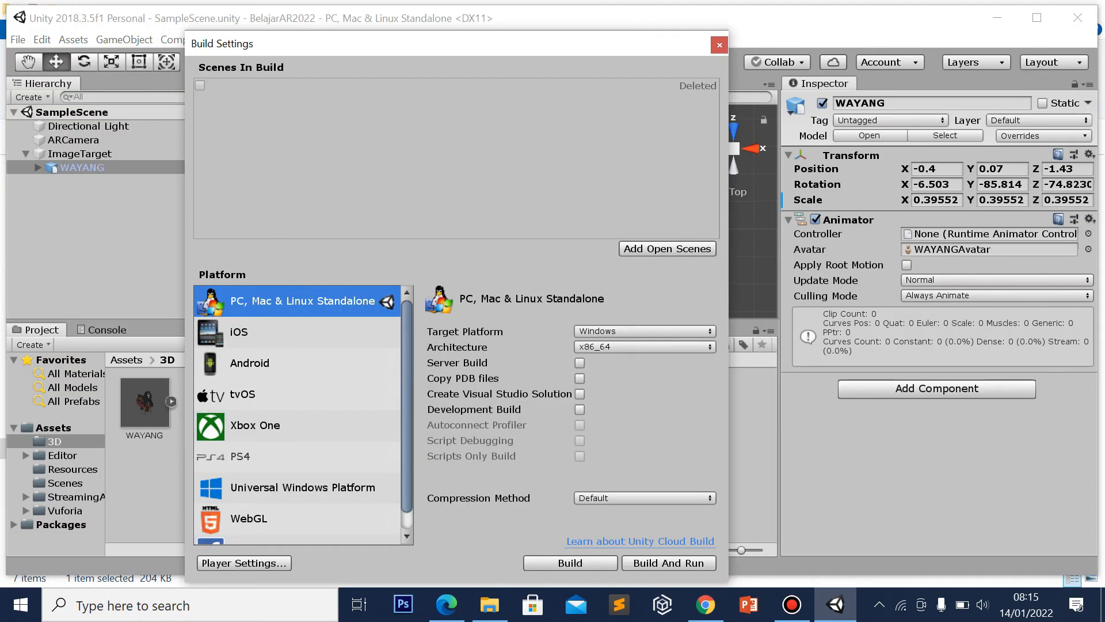
left_click(271, 369)
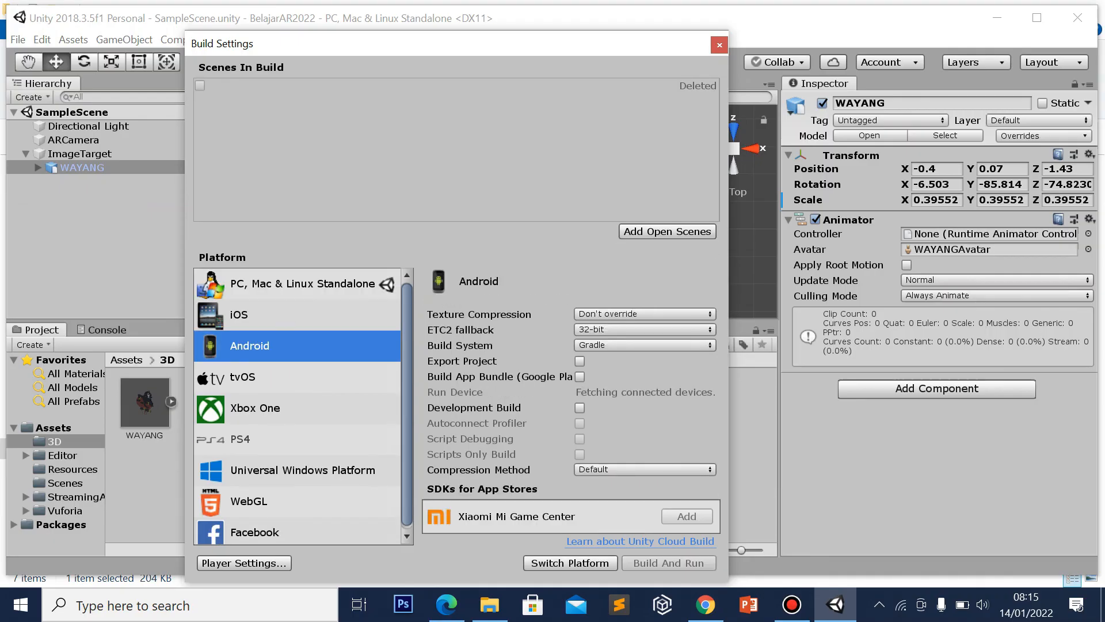
left_click(667, 231)
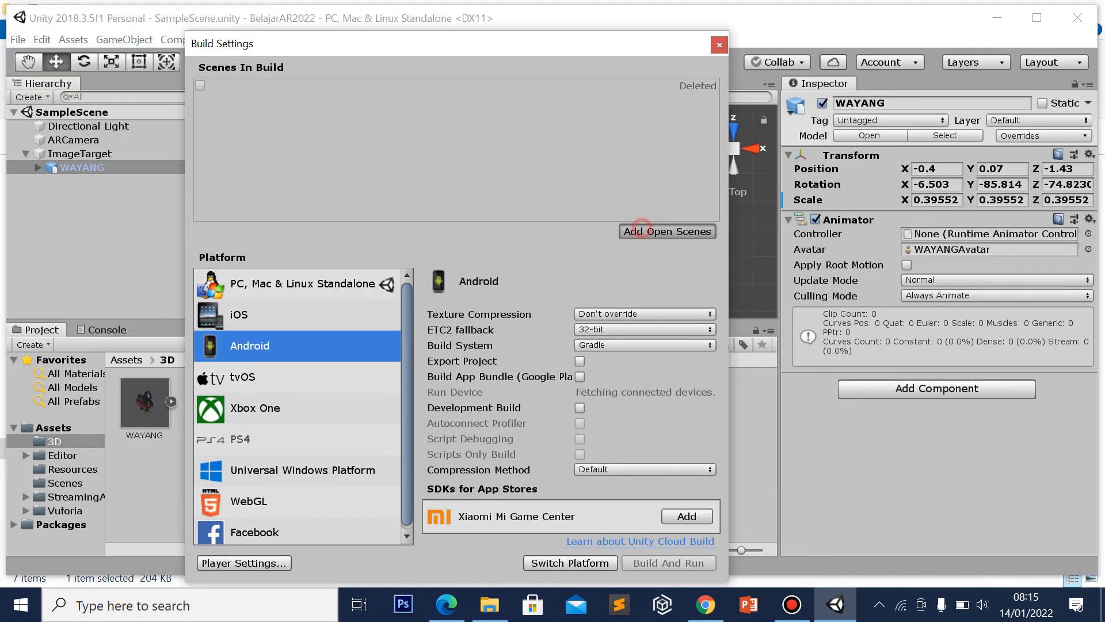